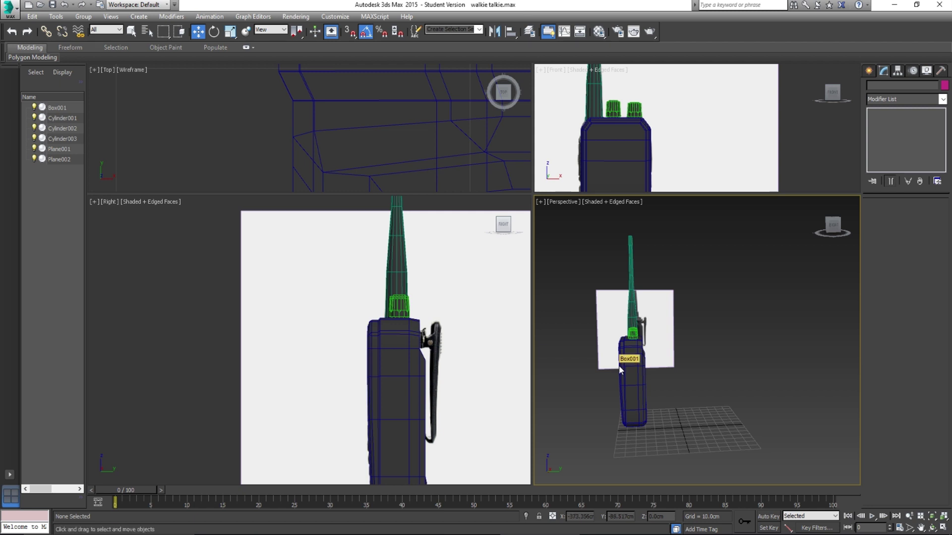
Step: Examine the walkie-talkie body and its two reference image planes from several angles
scroll(648, 373, down, 5)
middle_drag(650, 372, 673, 386)
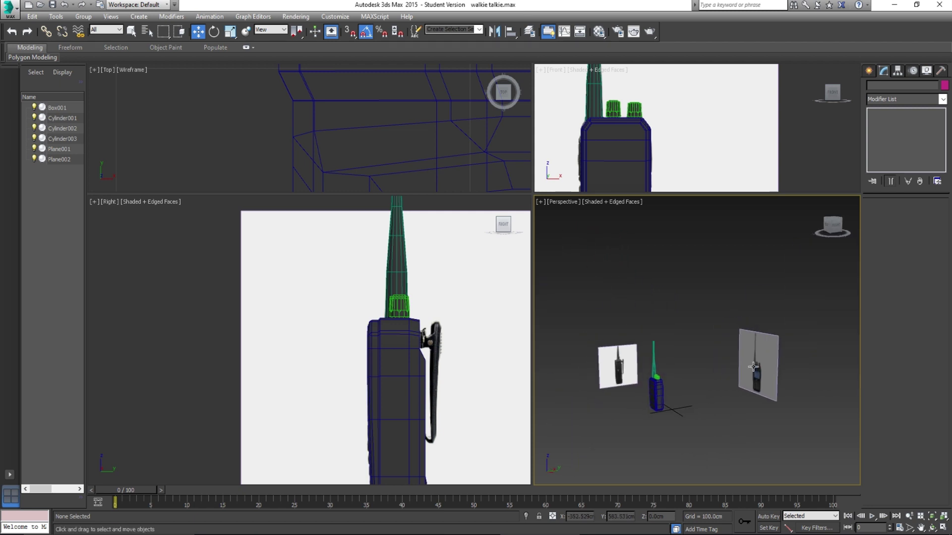
click(757, 367)
alt+middle_drag(773, 364, 784, 374)
scroll(784, 374, up, 3)
drag(785, 360, 665, 367)
alt+middle_drag(665, 367, 658, 377)
scroll(614, 400, up, 5)
middle_drag(607, 401, 689, 394)
middle_drag(689, 394, 792, 395)
scroll(792, 395, down, 2)
scroll(792, 395, down, 5)
drag(798, 364, 907, 367)
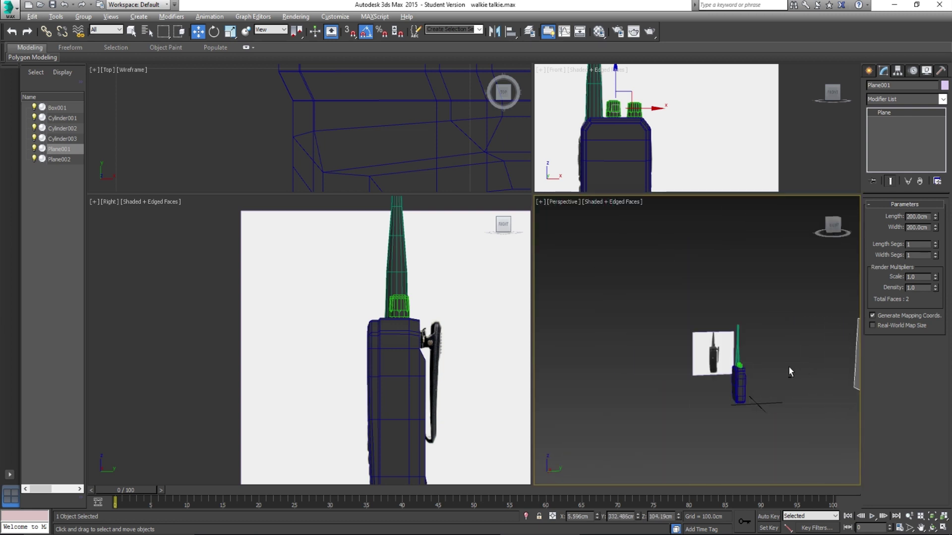
alt+middle_drag(789, 367, 731, 364)
scroll(732, 368, up, 5)
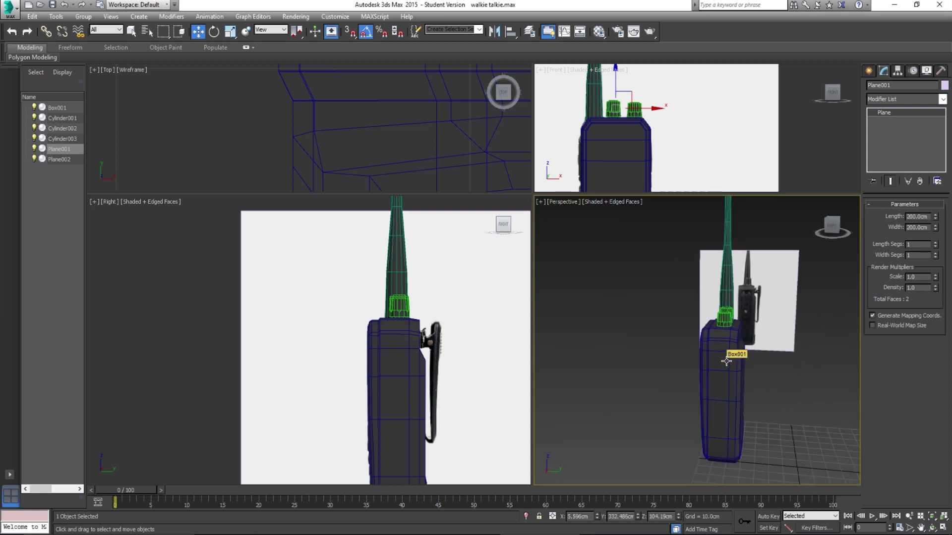
mouse_move(727, 365)
alt+middle_down()
mouse_move(731, 350)
mouse_move(735, 373)
alt+middle_up()
click(734, 374)
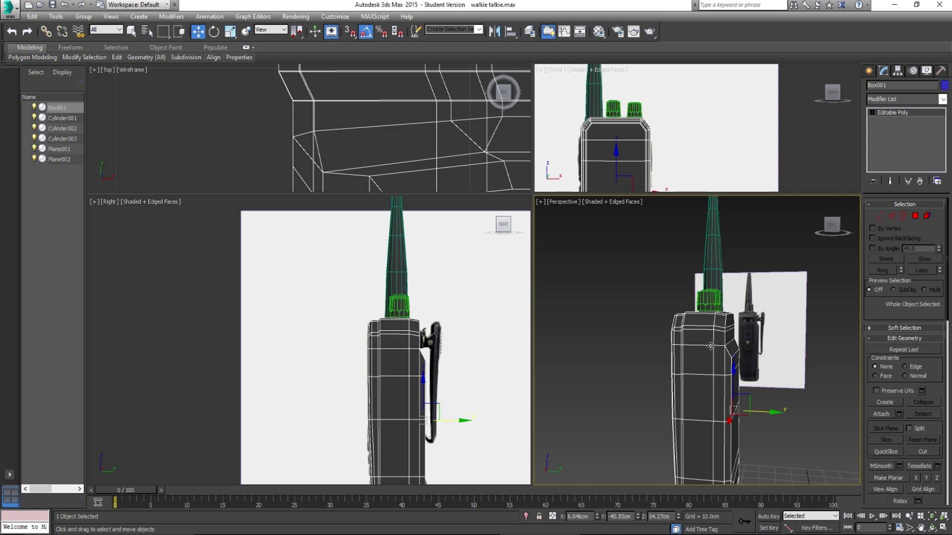
alt+middle_drag(720, 351, 754, 350)
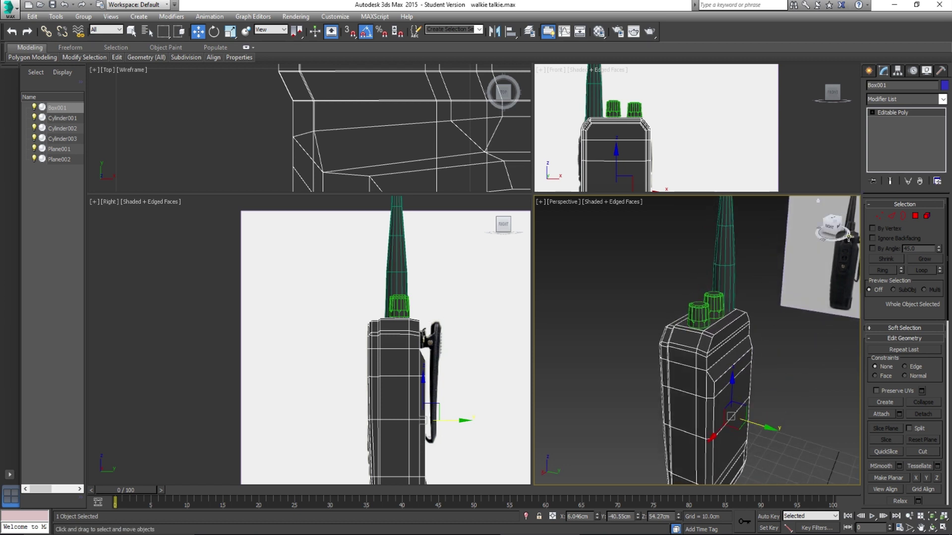
Step: Start a Box primitive, then study the belt clip in the side, front and back reference images in Photos
click(870, 71)
click(887, 136)
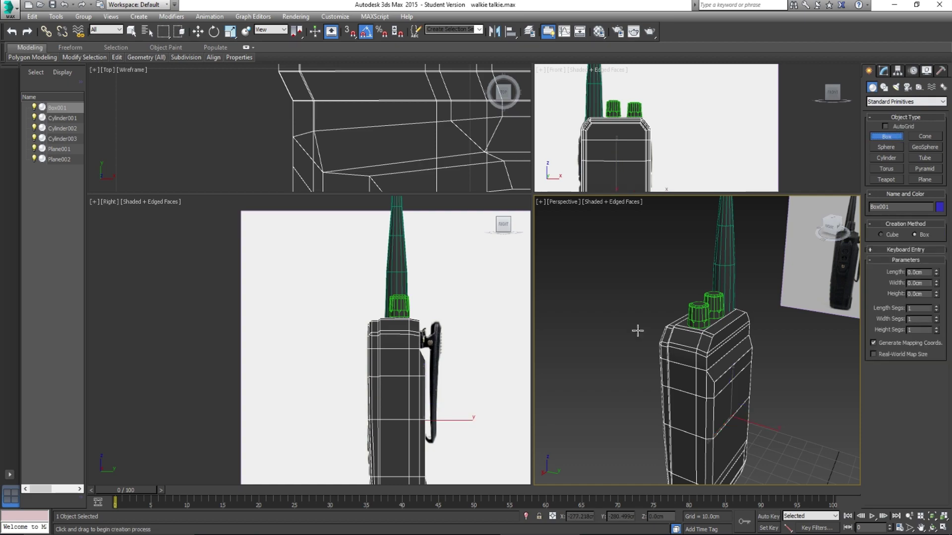
click(722, 532)
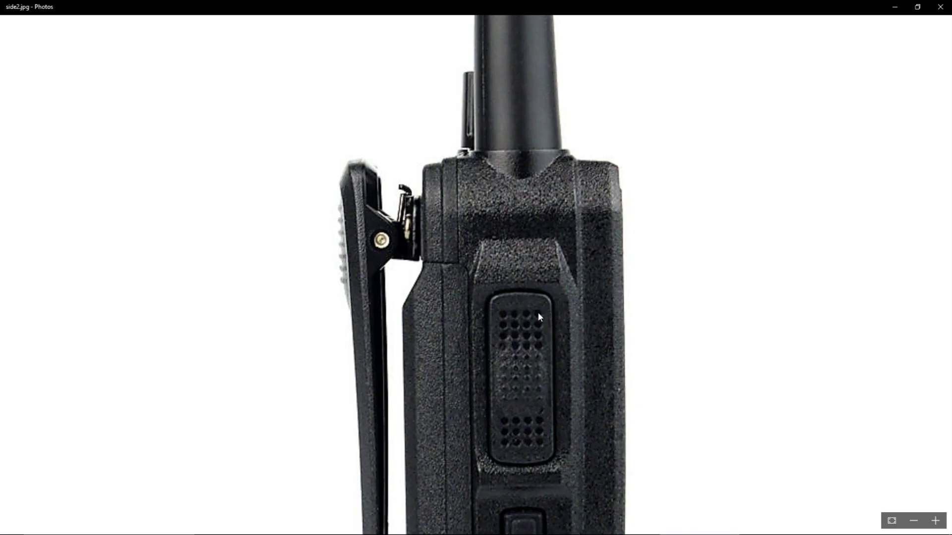
scroll(522, 328, down, 5)
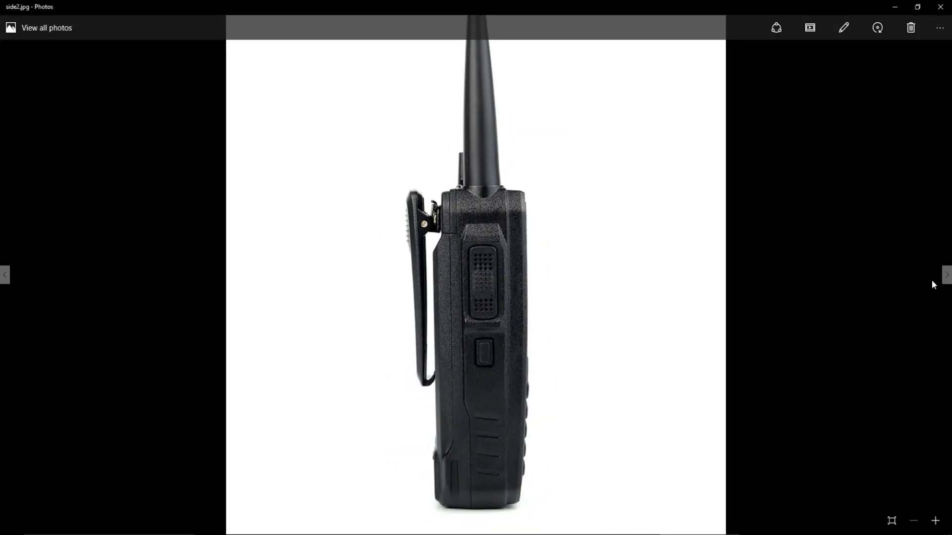
click(946, 276)
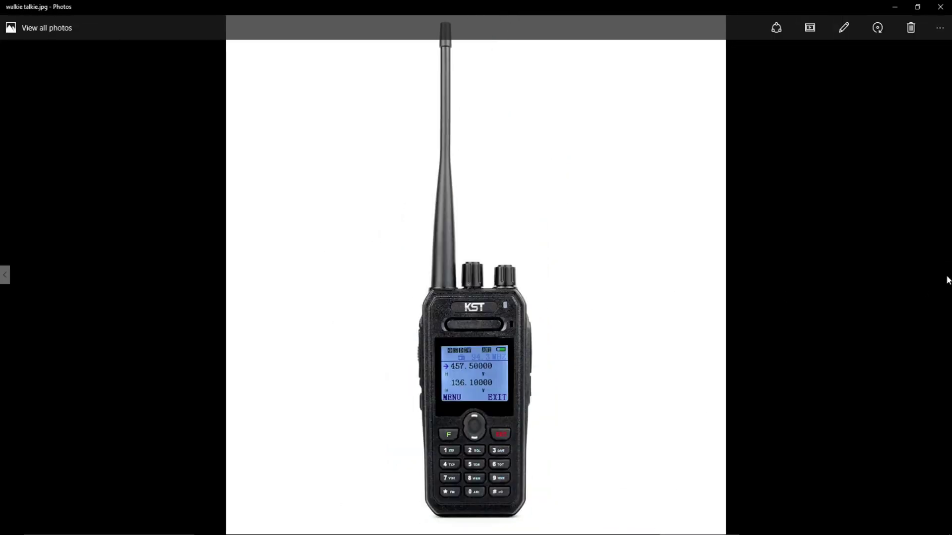
click(5, 276)
click(4, 275)
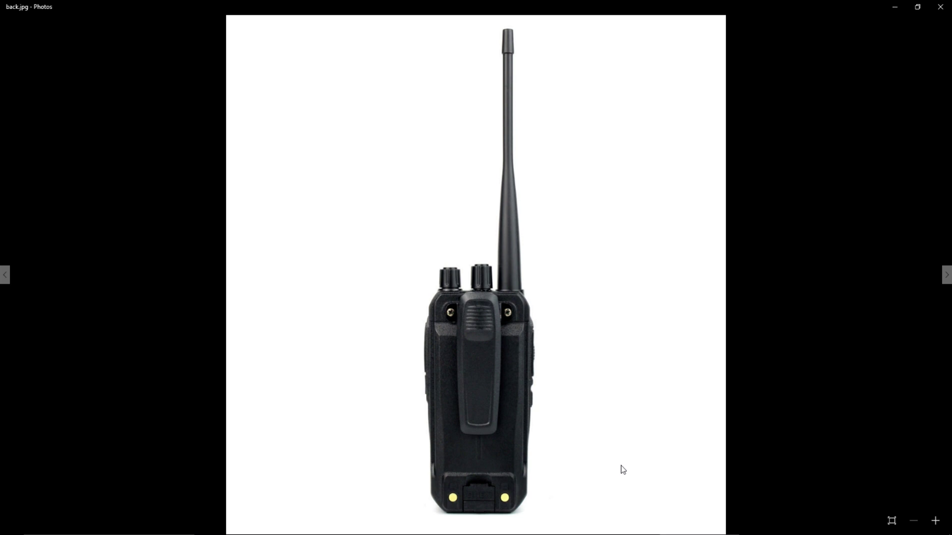
click(946, 277)
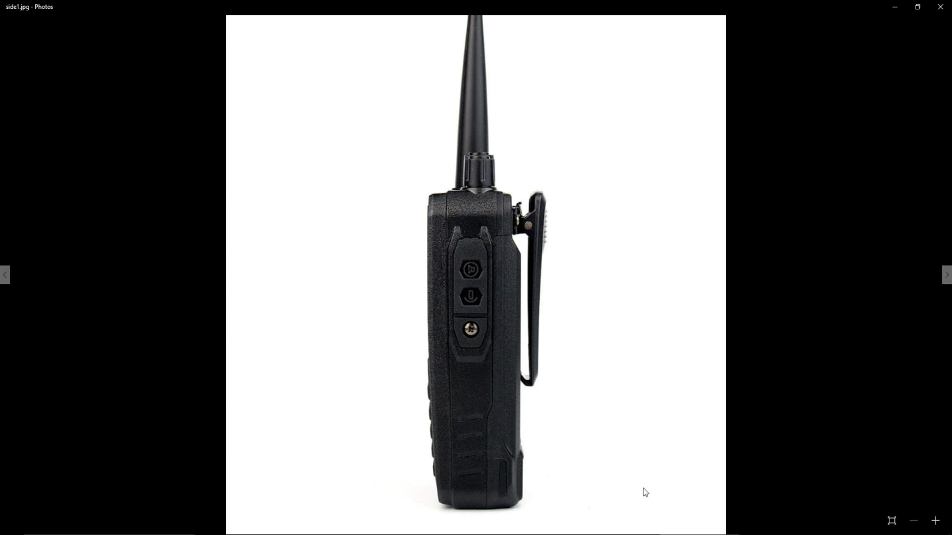
key(alt+Tab)
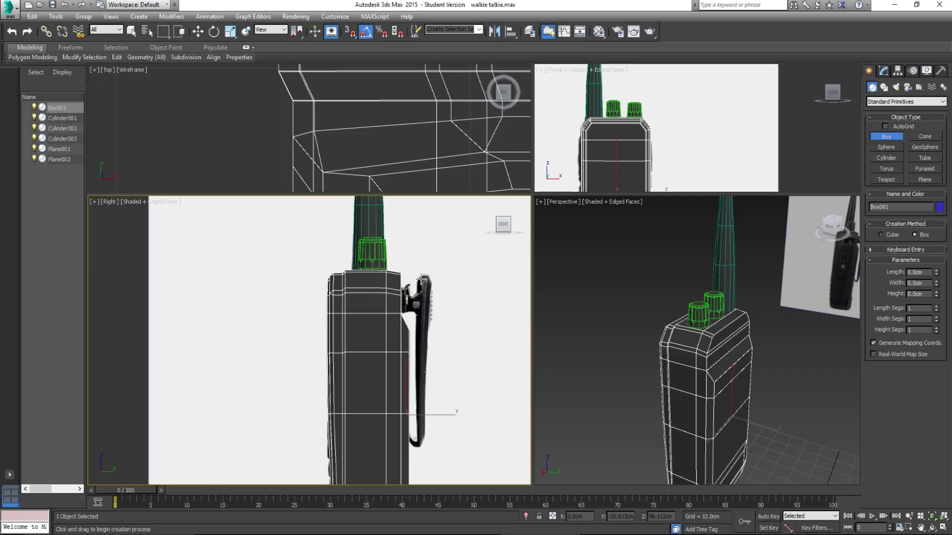
Step: Create a box over the belt clip in the Right view, about 52.6 cm long, 1 cm wide and 17.2 cm high
scroll(420, 279, up, 3)
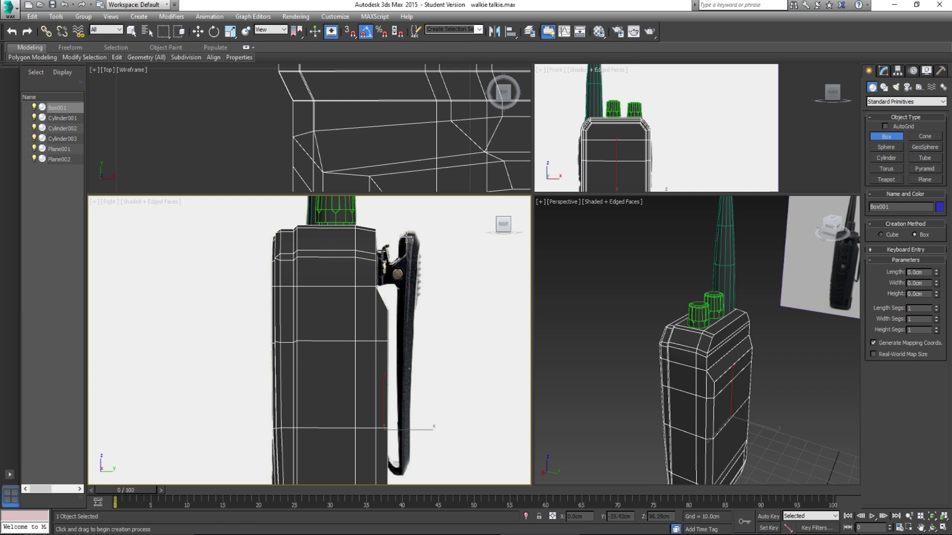
drag(407, 234, 412, 474)
click(413, 395)
Step: Move the clip box along X to centre it on the back of the walkie-talkie body
alt+middle_drag(716, 359, 665, 335)
scroll(686, 372, up, 3)
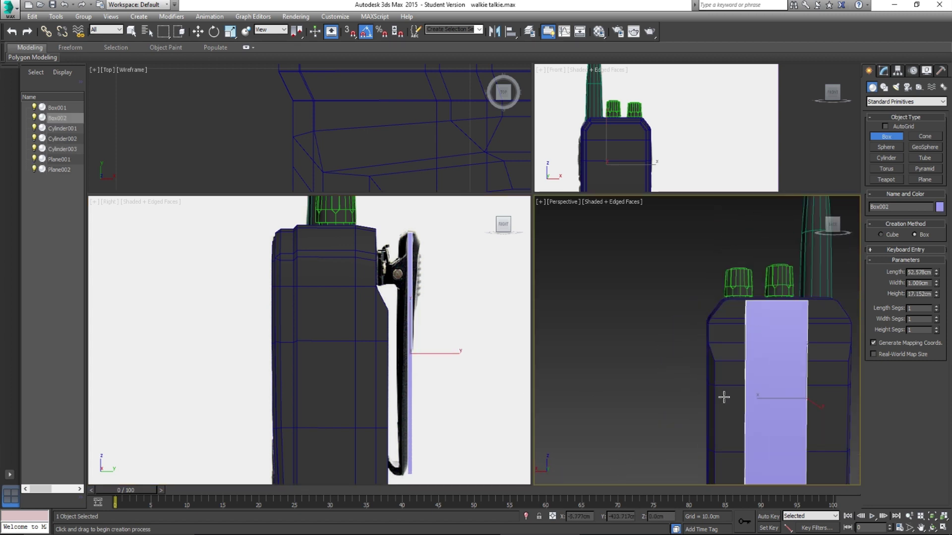
middle_drag(724, 397, 665, 380)
key(e)
key(r)
key(w)
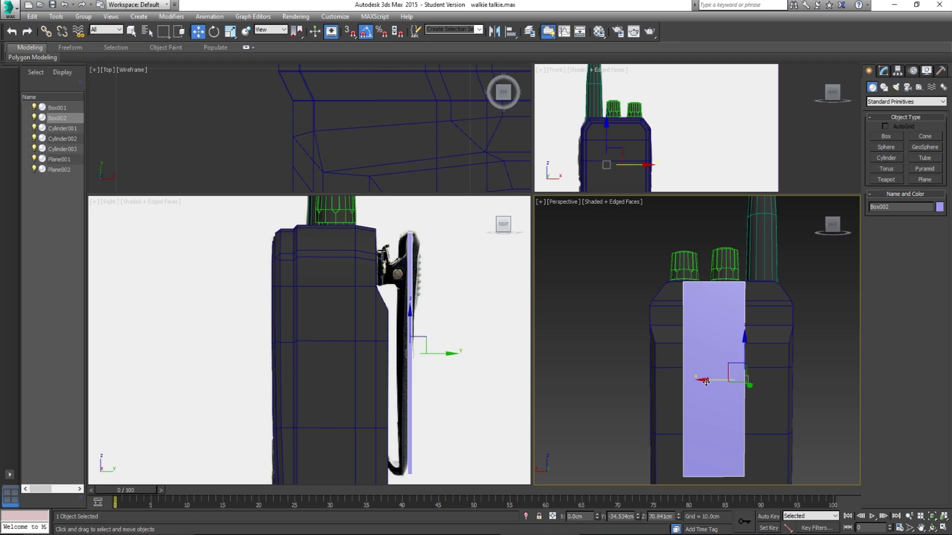
mouse_move(701, 384)
mouse_down()
mouse_move(733, 382)
mouse_move(711, 382)
mouse_up()
key(r)
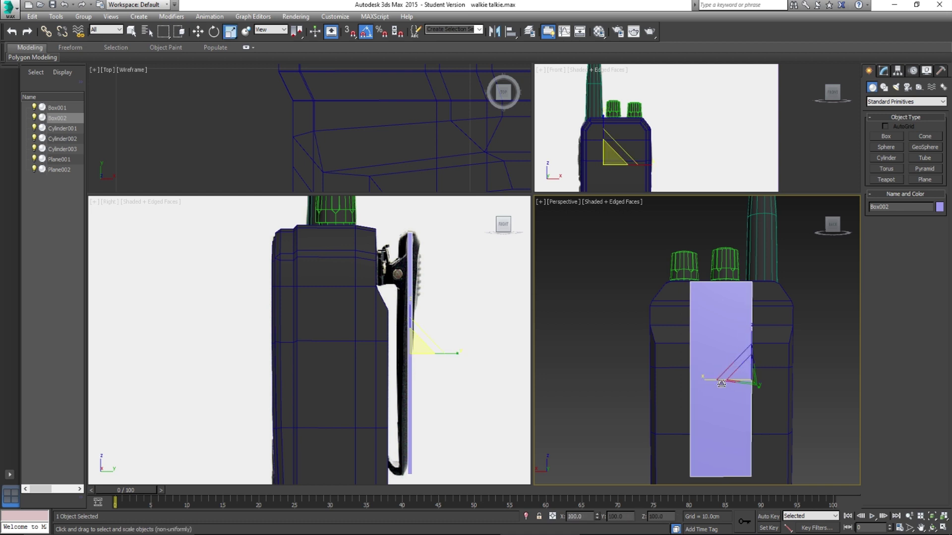
key(r)
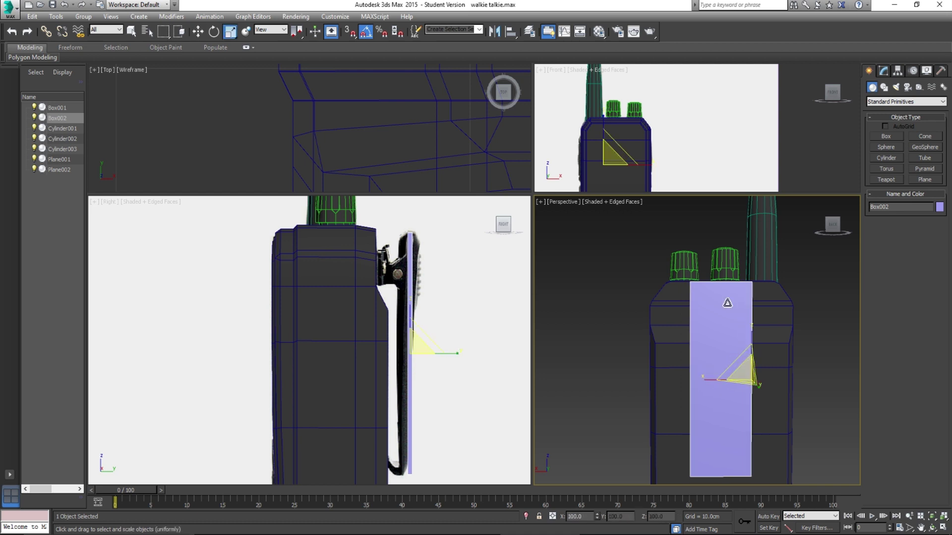
Step: Convert the clip box to an editable poly
click(883, 70)
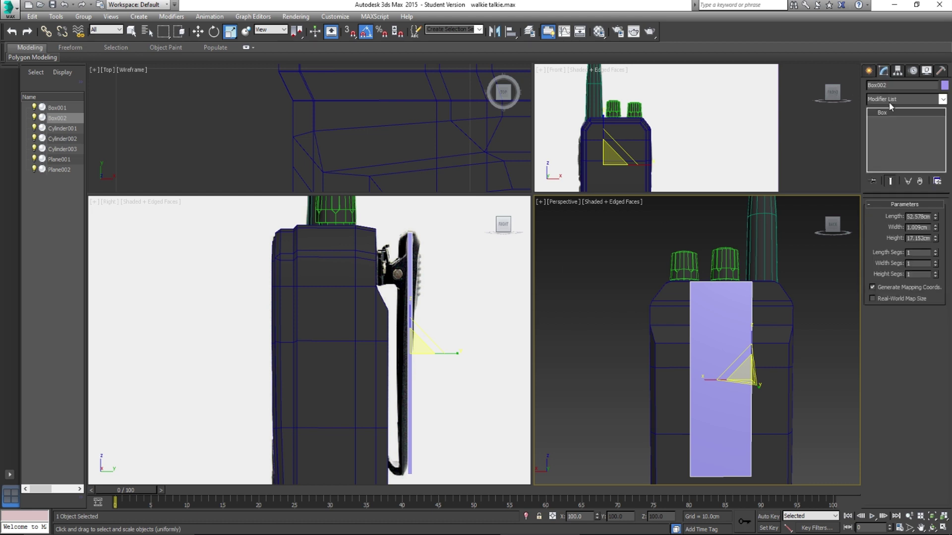
right_click(887, 113)
click(887, 202)
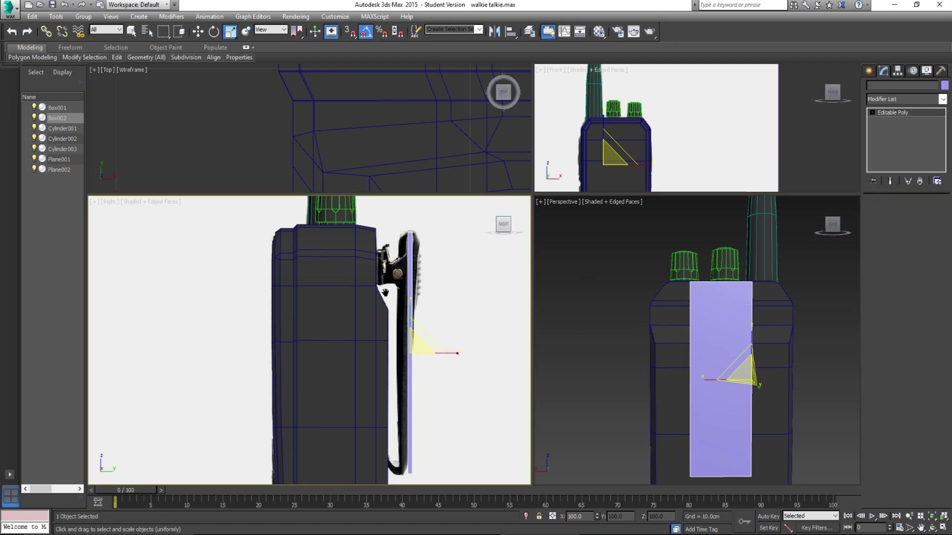
Step: Make the box see-through and move its top vertices to match the clip's upper end in the side reference
click(879, 216)
scroll(429, 301, up, 6)
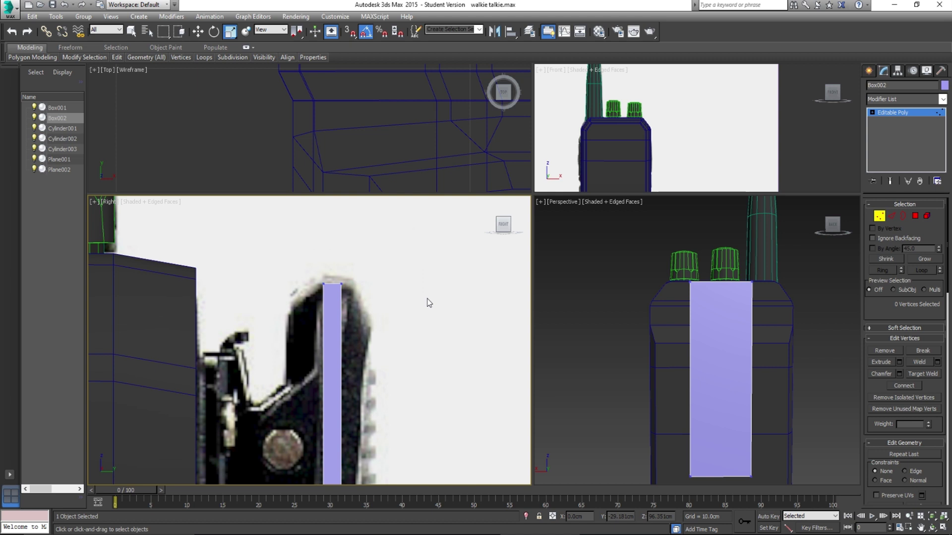
drag(382, 275, 407, 296)
middle_drag(408, 296, 391, 276)
scroll(397, 272, down, 2)
key(alt+x)
scroll(391, 275, up, 2)
key(w)
drag(402, 257, 426, 258)
drag(347, 256, 363, 294)
drag(358, 252, 362, 260)
scroll(350, 354, down, 4)
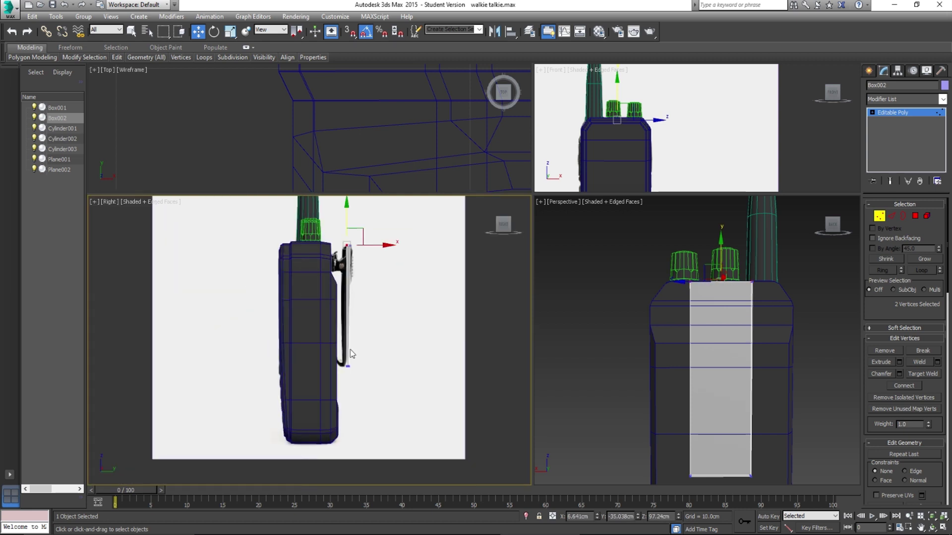
Step: Move the box's bottom vertices toward the body to match the clip's lower end in the side reference
scroll(350, 361, up, 7)
middle_drag(335, 325, 356, 343)
drag(358, 346, 415, 397)
drag(388, 358, 365, 363)
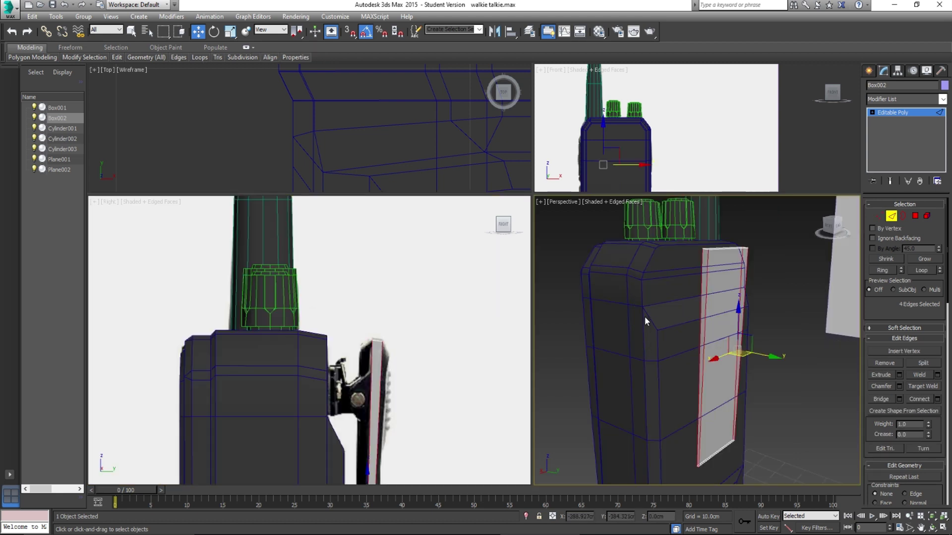
Step: Connect the clip box's four long edges with 3 segments
click(938, 399)
alt+middle_drag(719, 347, 686, 352)
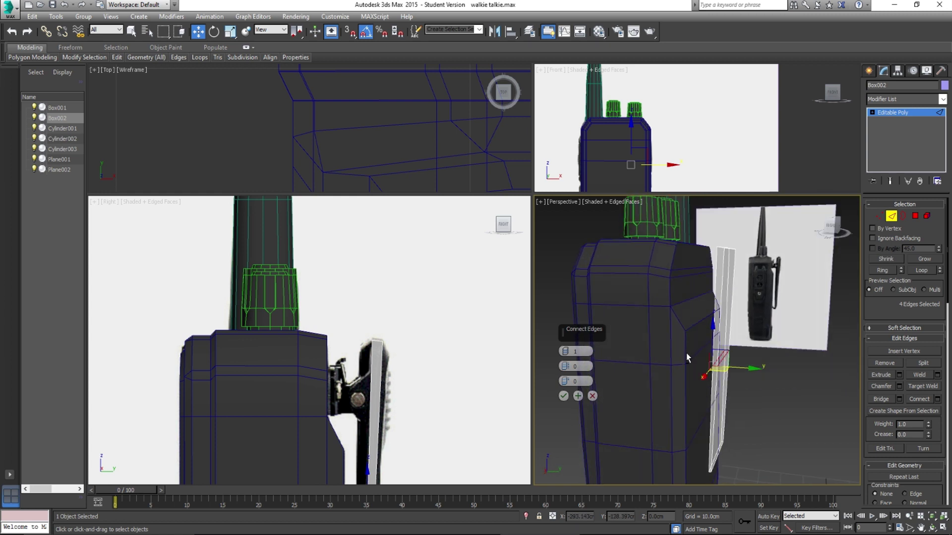
click(564, 347)
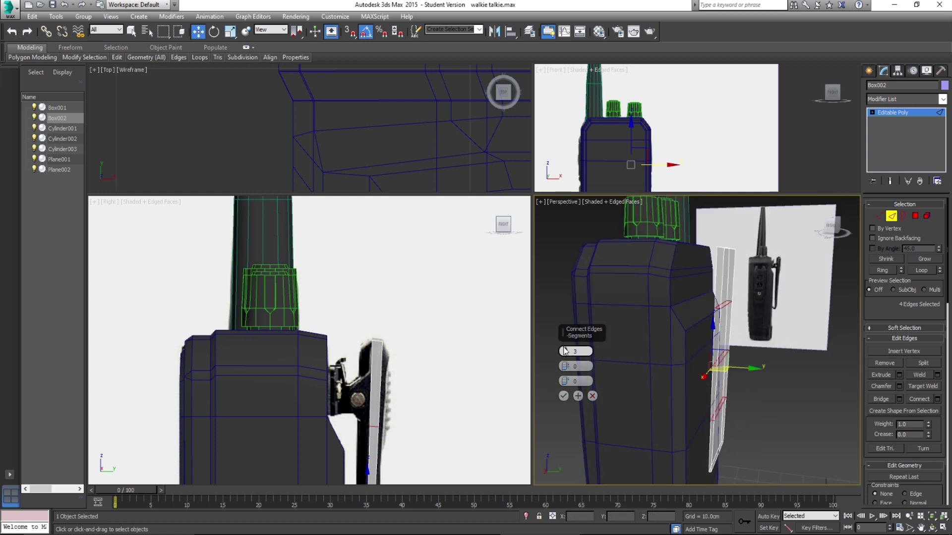
scroll(391, 350, down, 2)
middle_drag(397, 471, 381, 312)
scroll(381, 312, up, 2)
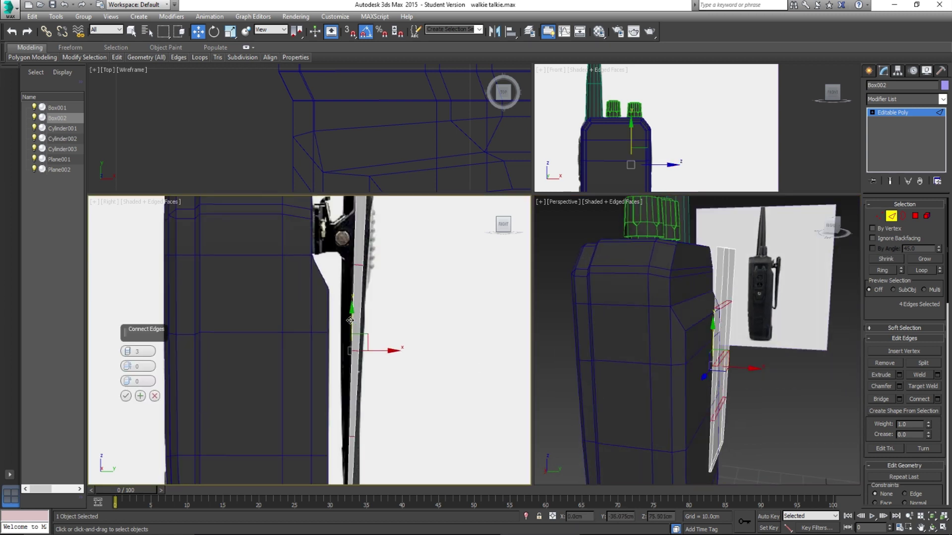
middle_drag(298, 343, 295, 392)
scroll(694, 301, up, 2)
alt+middle_drag(695, 302, 665, 294)
click(563, 397)
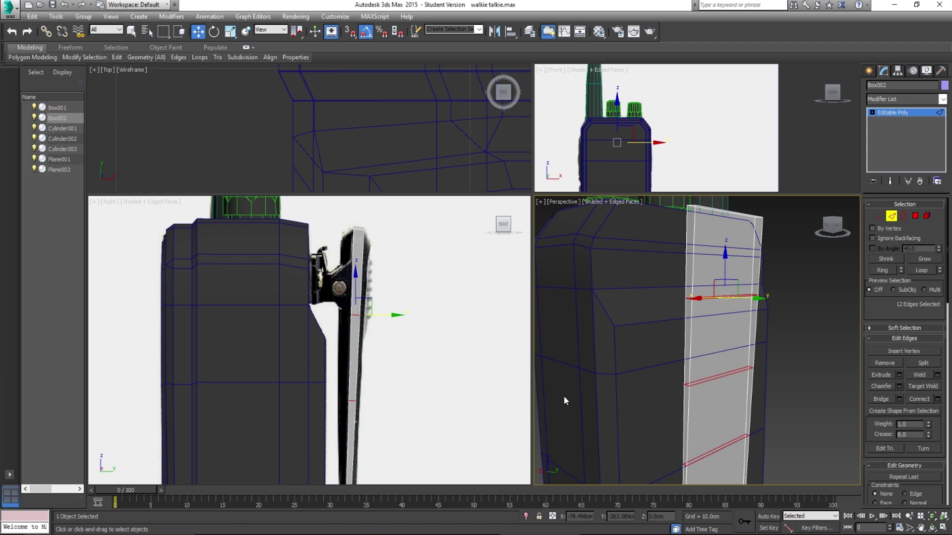
Step: Adjust the new vertex rows in the Right view so the box follows the clip's side profile
click(880, 218)
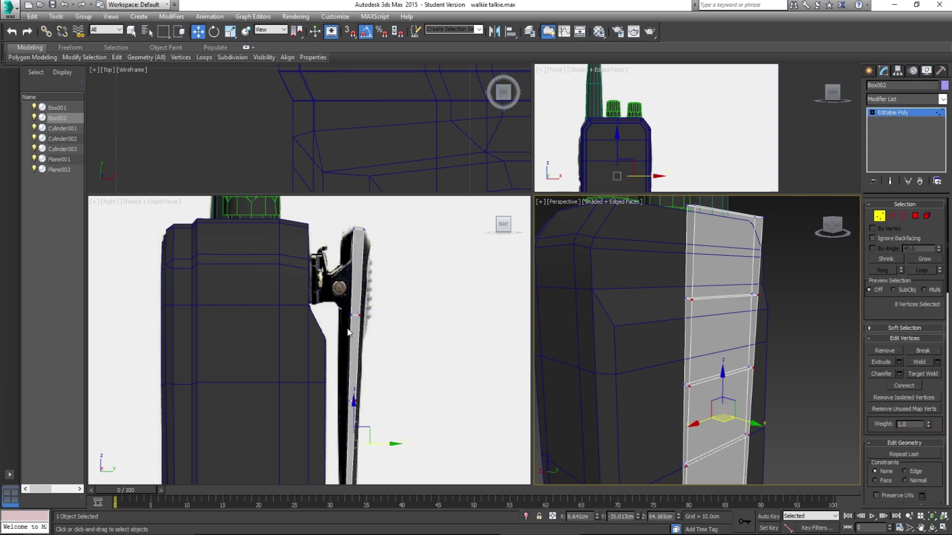
scroll(347, 332, down, 2)
drag(402, 315, 399, 311)
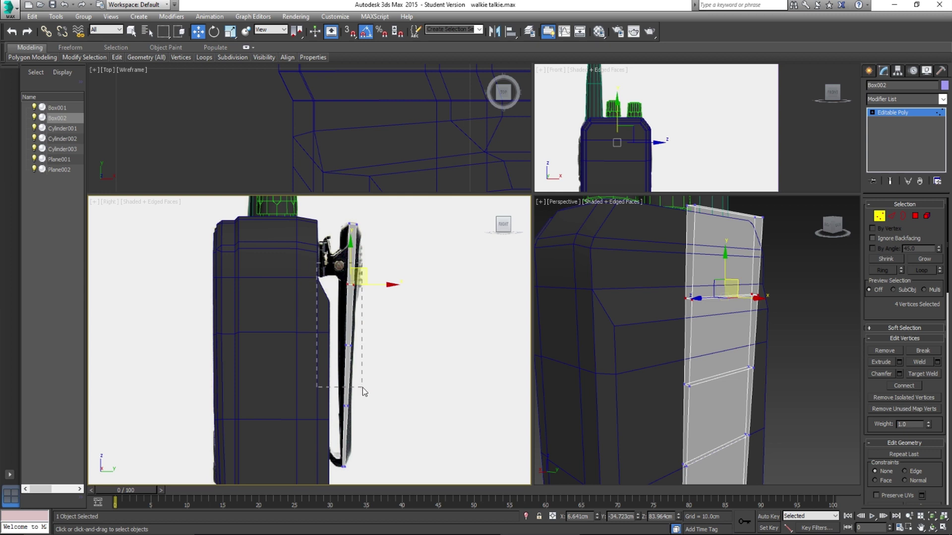
drag(375, 425, 374, 423)
Step: Scale the upper connected vertex row along X to widen the clip there
drag(328, 265, 389, 308)
alt+middle_drag(692, 324, 672, 326)
key(r)
drag(687, 299, 674, 300)
Step: Scale the middle vertex row of the clip slightly wider along X
drag(374, 361, 331, 331)
middle_drag(677, 369, 663, 362)
drag(660, 372, 654, 372)
alt+middle_drag(652, 262, 658, 328)
drag(652, 349, 653, 349)
Step: Widen the lowest connected vertex row slightly along X and fine-tune the middle row's width for a smooth taper
middle_drag(656, 367, 645, 323)
drag(599, 355, 738, 389)
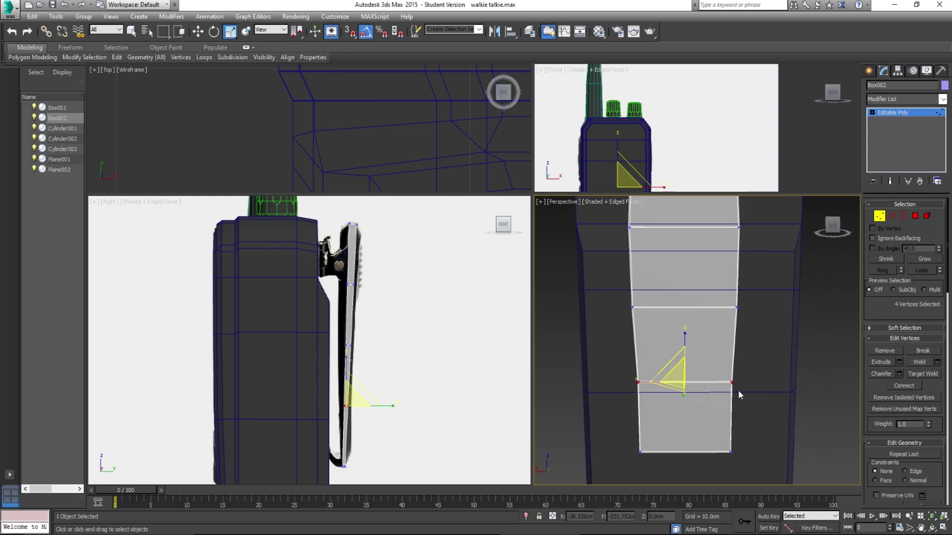
middle_drag(709, 369, 711, 389)
drag(641, 399, 642, 401)
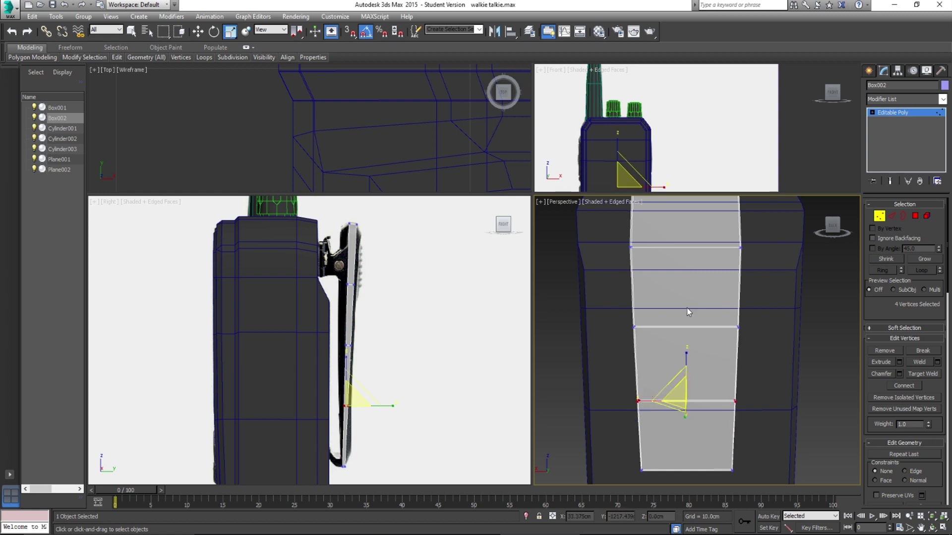
middle_drag(688, 313, 690, 358)
drag(619, 348, 758, 392)
drag(641, 375, 640, 376)
Step: Chamfer the four corner edges at the clip's upper and lower ends by 3.021 cm
middle_drag(670, 240, 631, 266)
scroll(635, 269, down, 3)
middle_drag(658, 379, 639, 266)
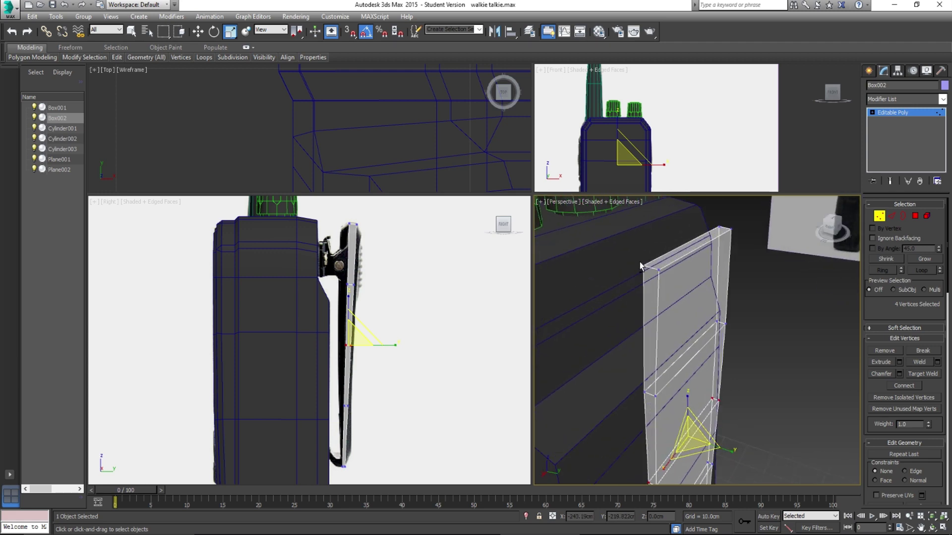
click(891, 216)
click(646, 269)
mouse_move(724, 293)
alt+middle_down()
mouse_move(788, 316)
mouse_move(771, 359)
mouse_move(701, 353)
mouse_move(716, 421)
mouse_move(672, 399)
mouse_move(745, 355)
mouse_move(713, 382)
mouse_move(723, 389)
mouse_move(742, 276)
mouse_move(723, 349)
mouse_move(731, 290)
alt+middle_up()
click(788, 342)
ctrl+click(715, 407)
scroll(731, 289, down, 2)
click(899, 386)
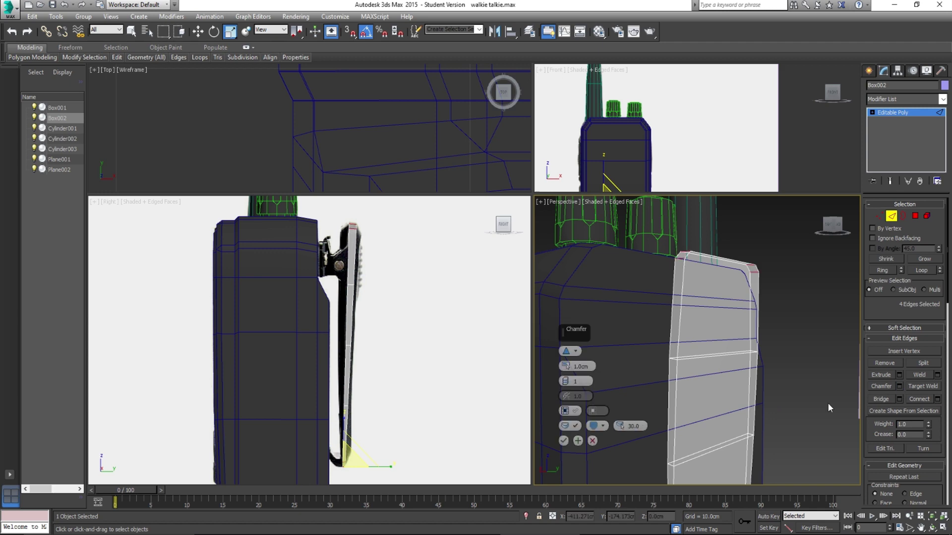
drag(566, 366, 567, 361)
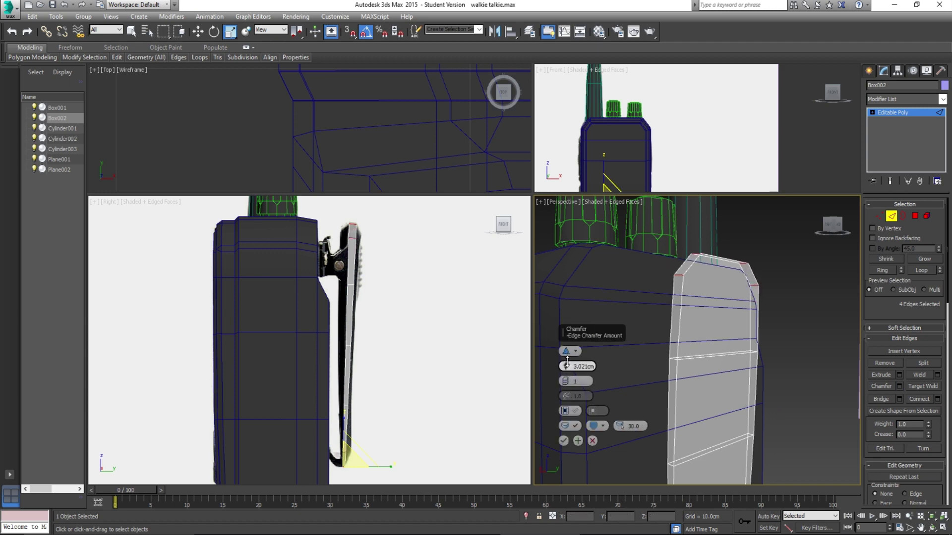
Step: Check the clip's corners in back.jpg and apply the corner chamfer with 3 segments
key(alt+Tab)
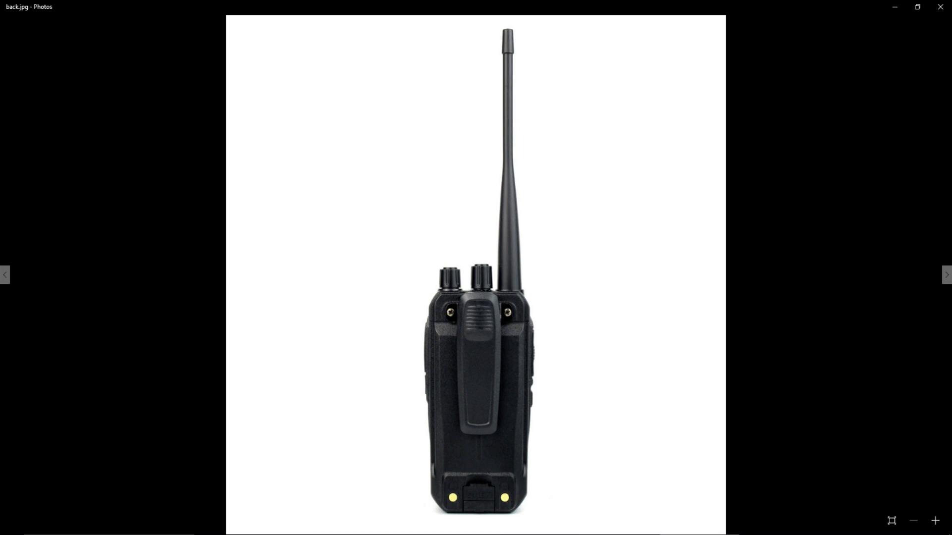
key(alt+Tab)
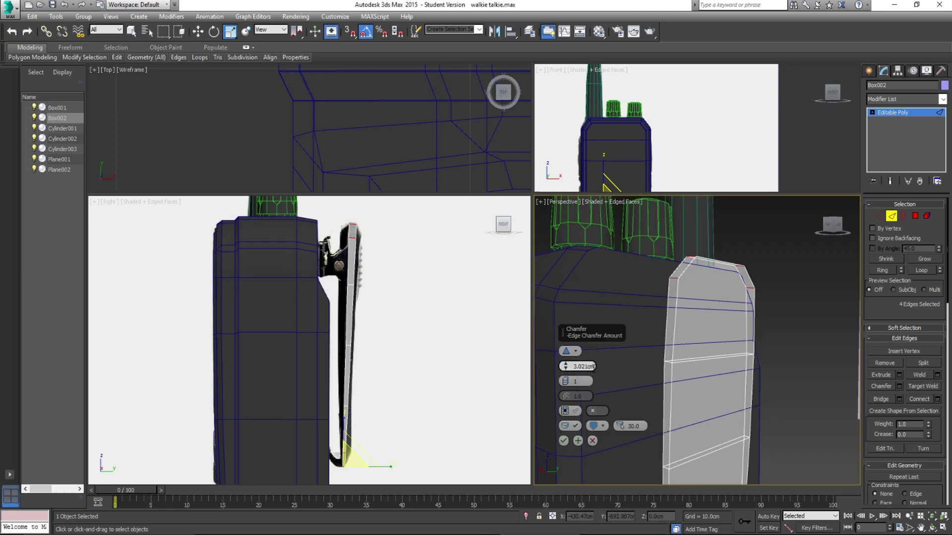
drag(566, 384, 567, 382)
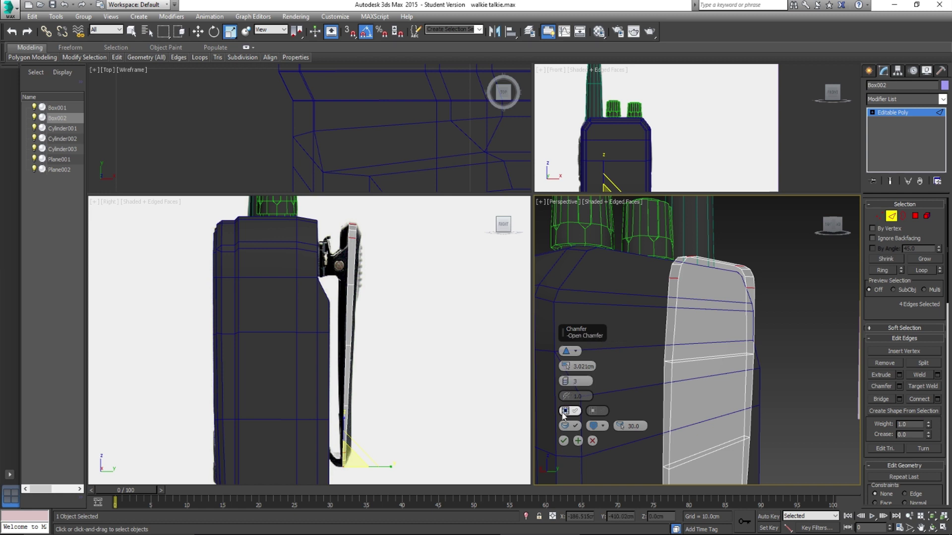
click(563, 440)
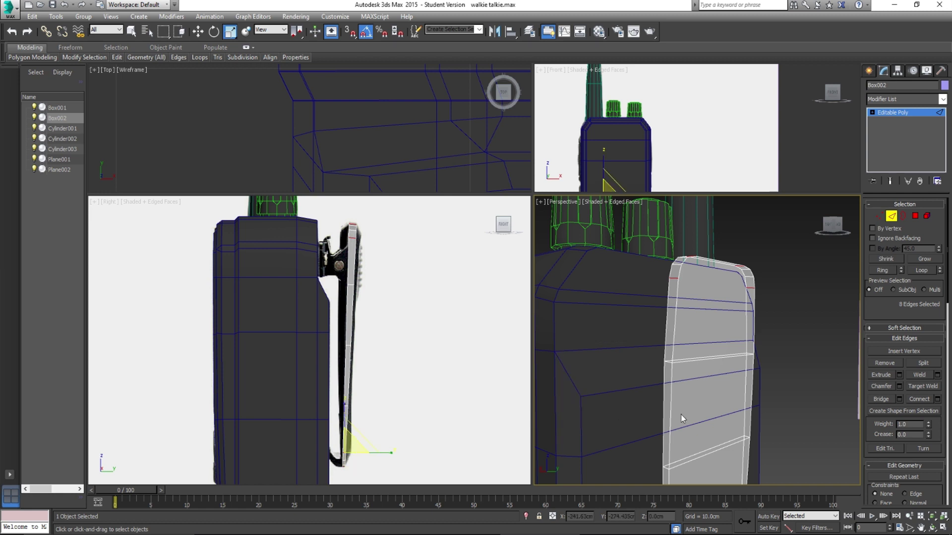
Step: Bevel the four polygons of the clip's outer face to a height of 0.725 cm, checking the shape against back.jpg
middle_drag(677, 418, 650, 274)
middle_drag(659, 406, 652, 297)
scroll(644, 389, up, 2)
scroll(644, 387, down, 6)
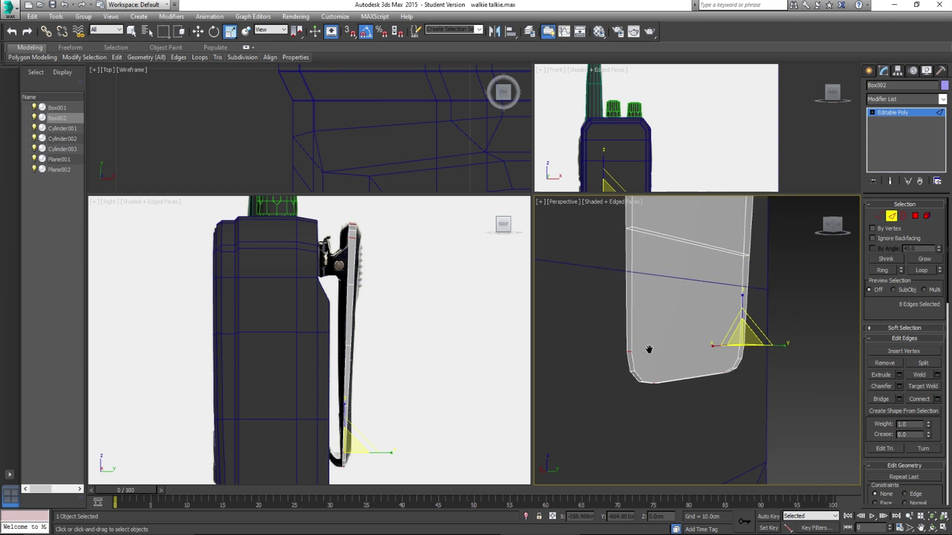
click(915, 216)
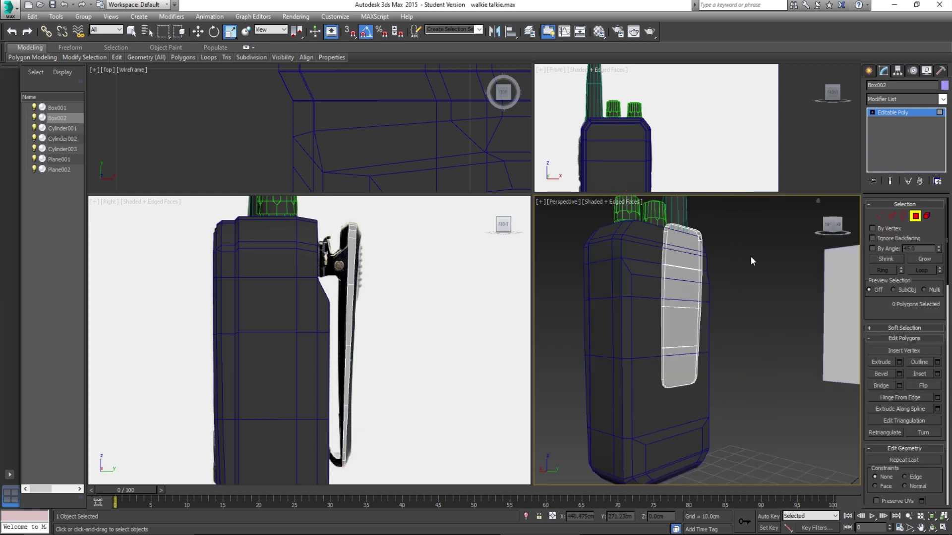
click(693, 249)
ctrl+click(684, 275)
ctrl+click(679, 327)
ctrl+click(677, 356)
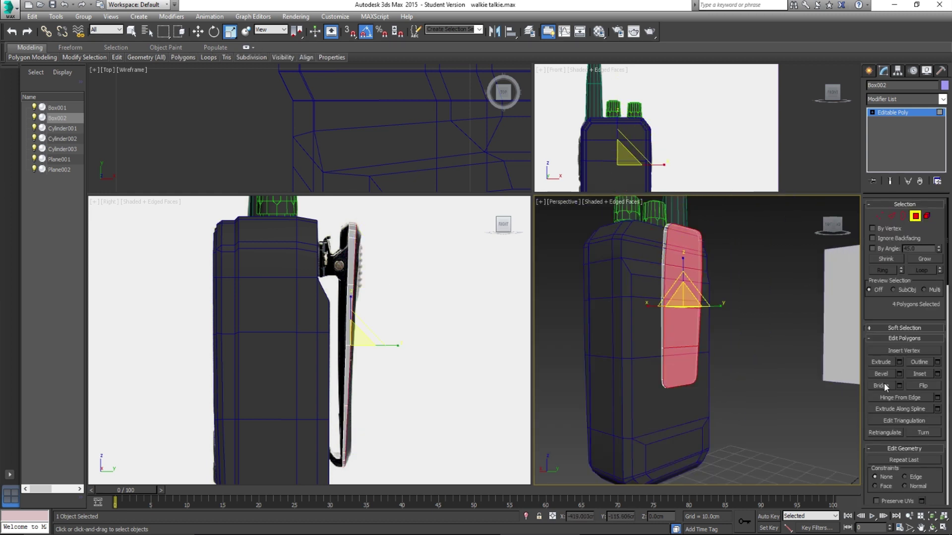
click(899, 374)
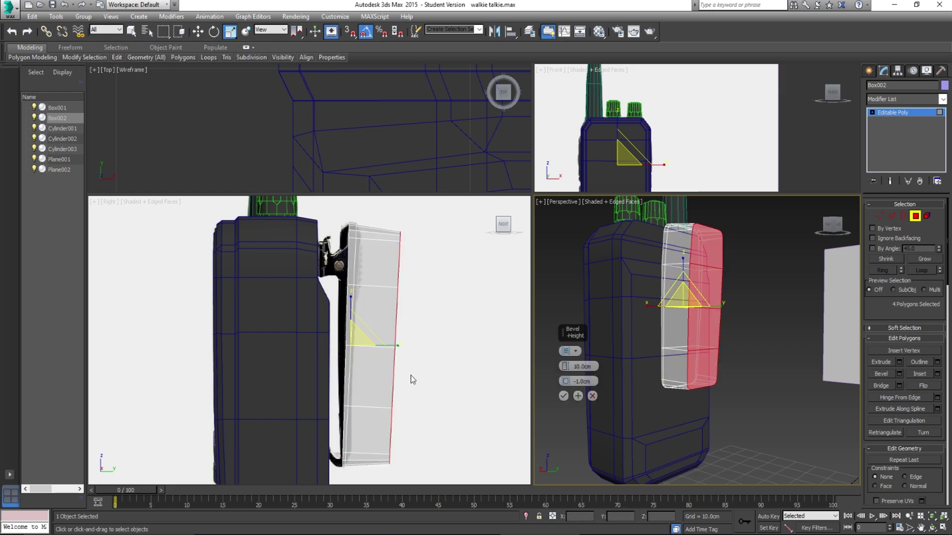
scroll(400, 366, up, 4)
click(726, 534)
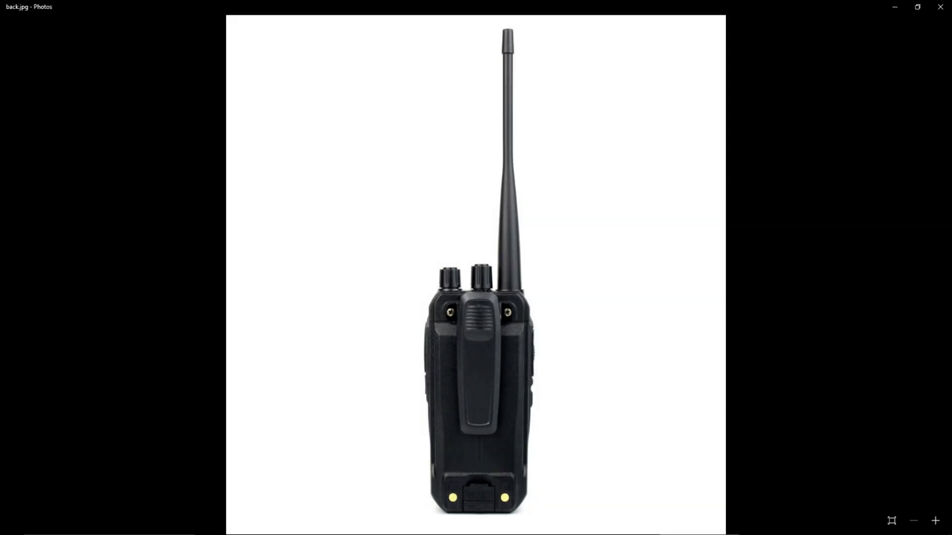
click(627, 534)
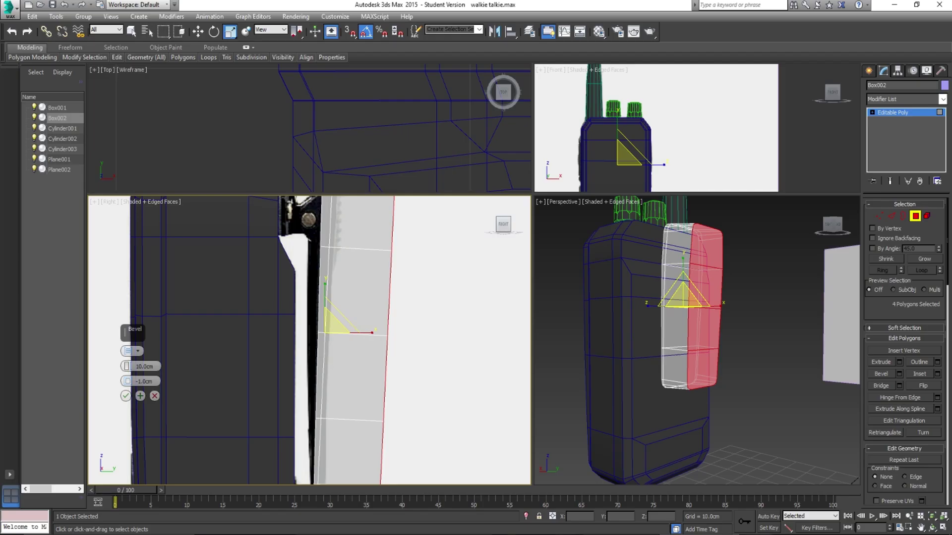
middle_drag(368, 341, 358, 367)
drag(127, 366, 150, 426)
middle_drag(373, 290, 371, 310)
Step: Adjust the bevel's outline to form a narrow sloped rim around the clip's outer face, and apply it
drag(127, 381, 127, 383)
middle_drag(666, 382, 666, 381)
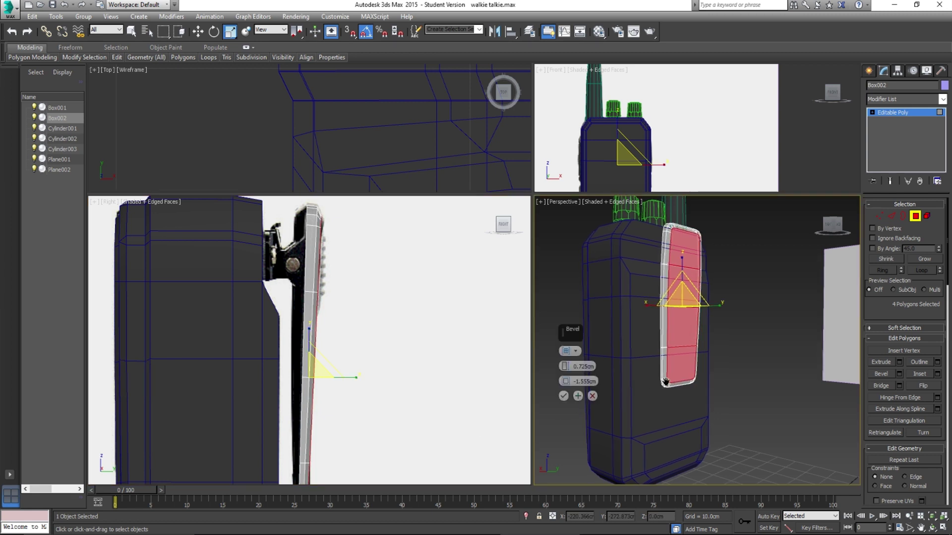
scroll(666, 382, up, 5)
drag(567, 381, 574, 389)
drag(577, 394, 581, 380)
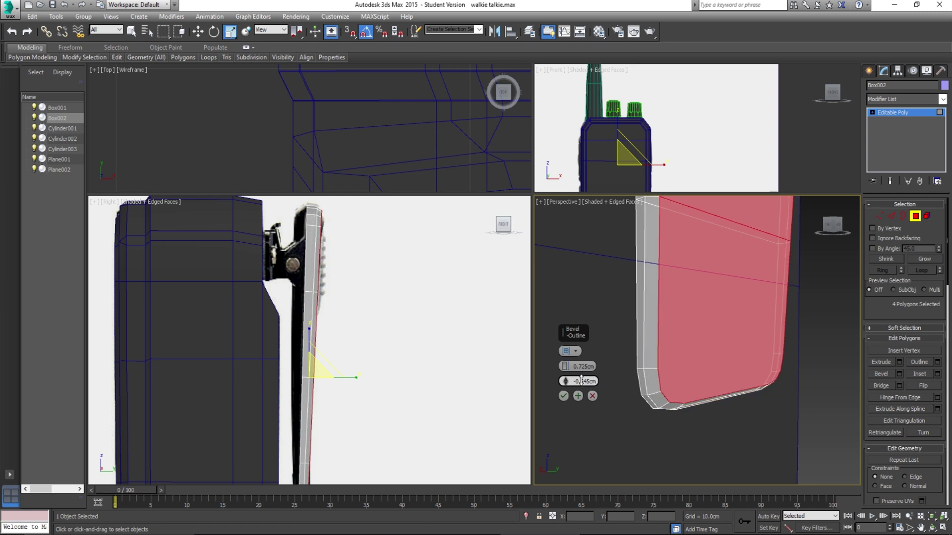
click(563, 396)
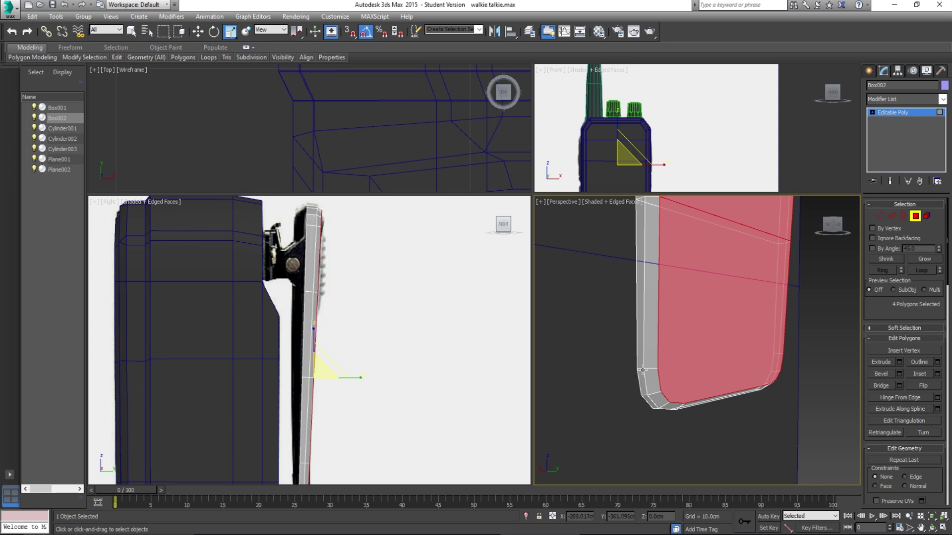
Step: Scale the beveled outer-face polygons uniformly to about 95 percent
middle_drag(679, 344, 672, 374)
middle_drag(332, 368, 335, 369)
drag(321, 372, 371, 374)
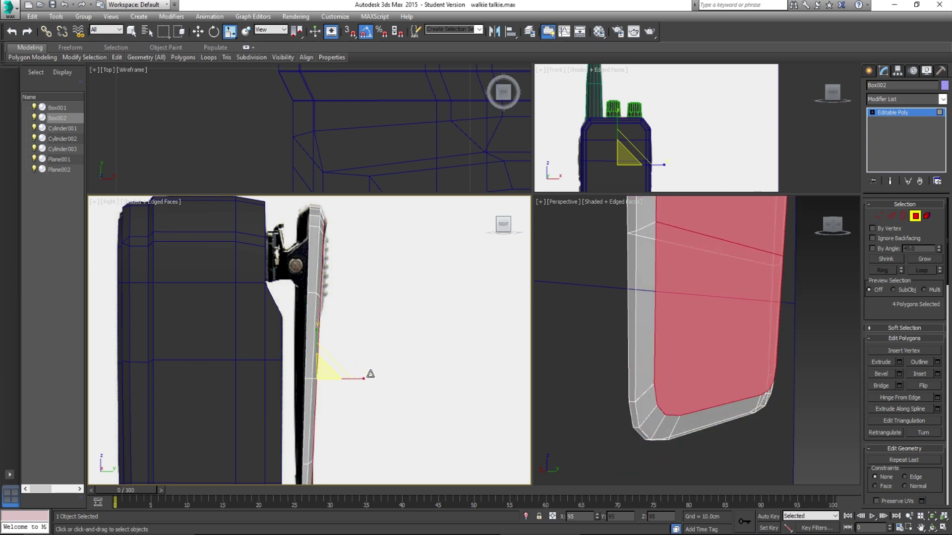
Step: Move the eight outer-face corner vertices at the clip's lower end slightly outward in the Right view to match the side reference
middle_drag(347, 409, 336, 353)
middle_drag(308, 437, 336, 401)
scroll(342, 395, up, 2)
click(877, 216)
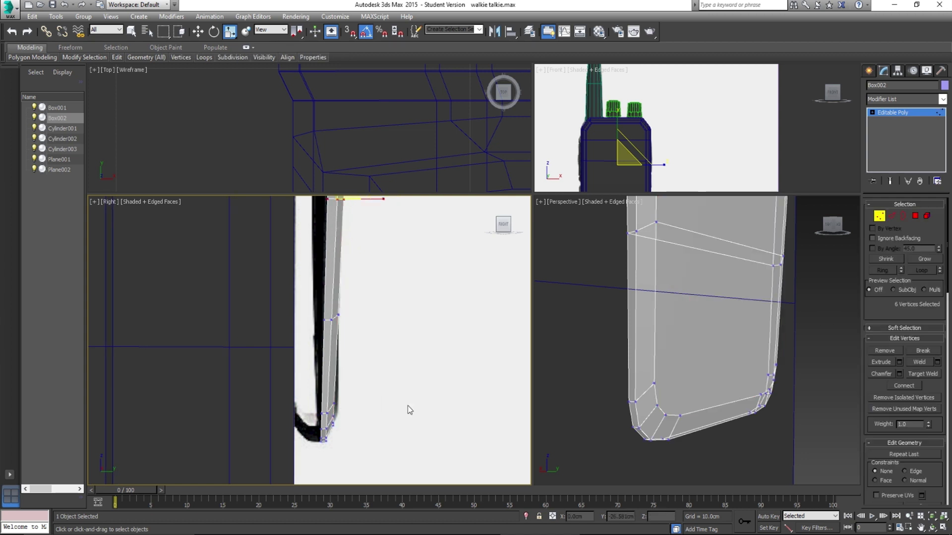
drag(333, 391, 332, 386)
middle_drag(335, 315, 341, 342)
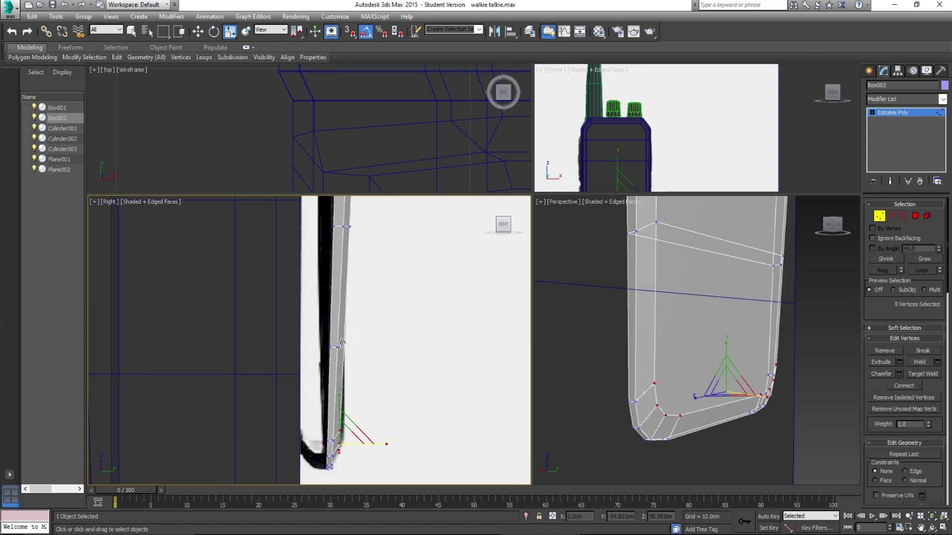
drag(308, 325, 362, 360)
middle_drag(354, 313, 351, 436)
scroll(350, 397, down, 2)
middle_drag(350, 394, 342, 319)
middle_drag(343, 471, 333, 412)
scroll(332, 412, up, 3)
drag(331, 422, 328, 398)
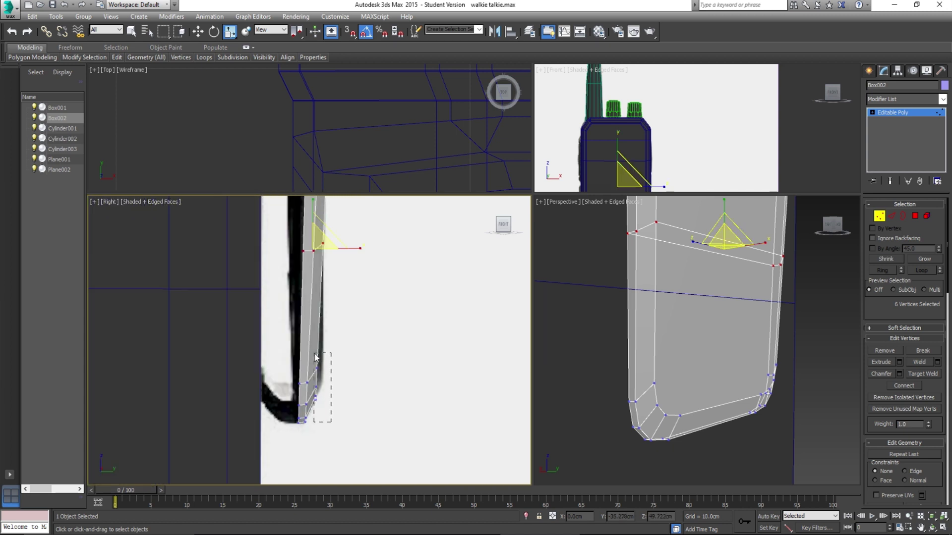
drag(315, 357, 316, 356)
key(w)
drag(352, 391, 356, 391)
middle_drag(354, 354, 354, 363)
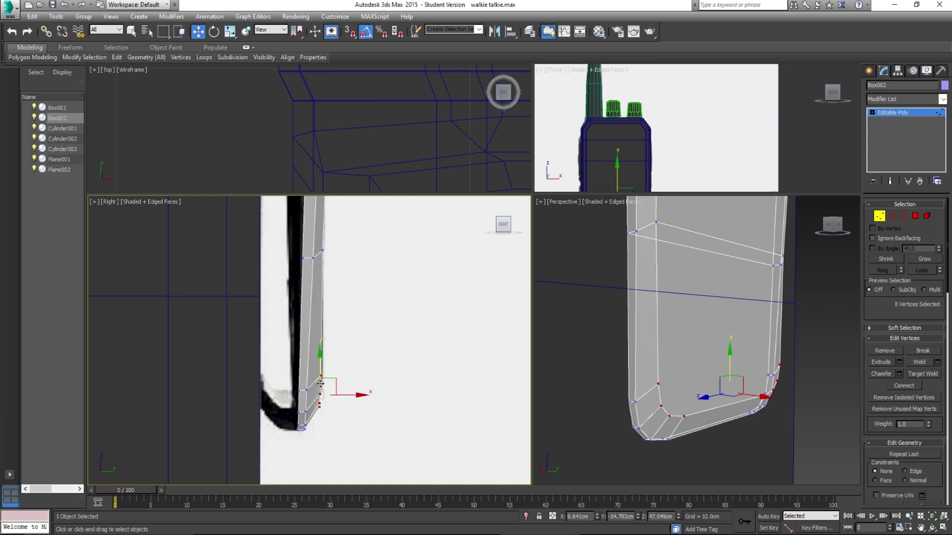
Step: Select the eight inner-face corner vertices at the clip's lower end and scale them together along Z
scroll(320, 385, down, 2)
click(518, 343)
scroll(748, 376, down, 3)
alt+middle_drag(748, 376, 694, 379)
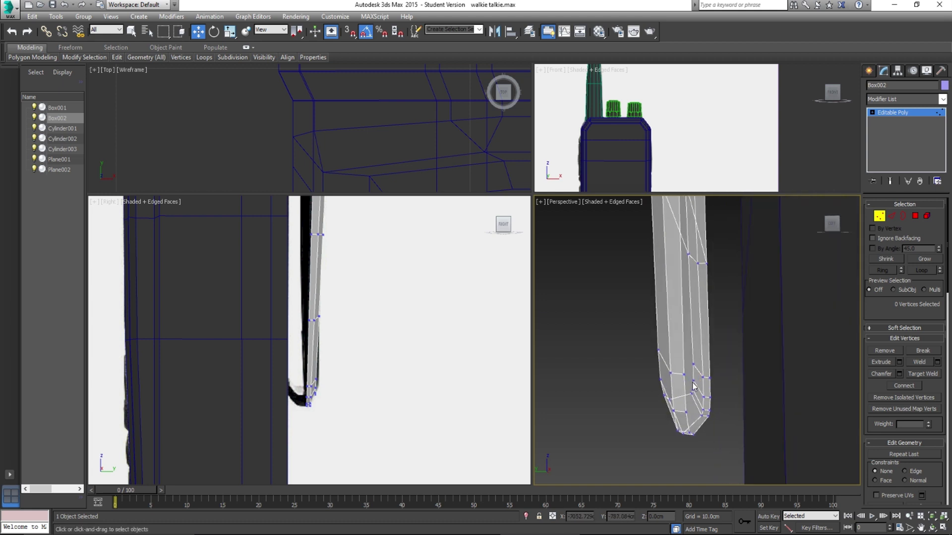
click(687, 374)
ctrl+click(686, 411)
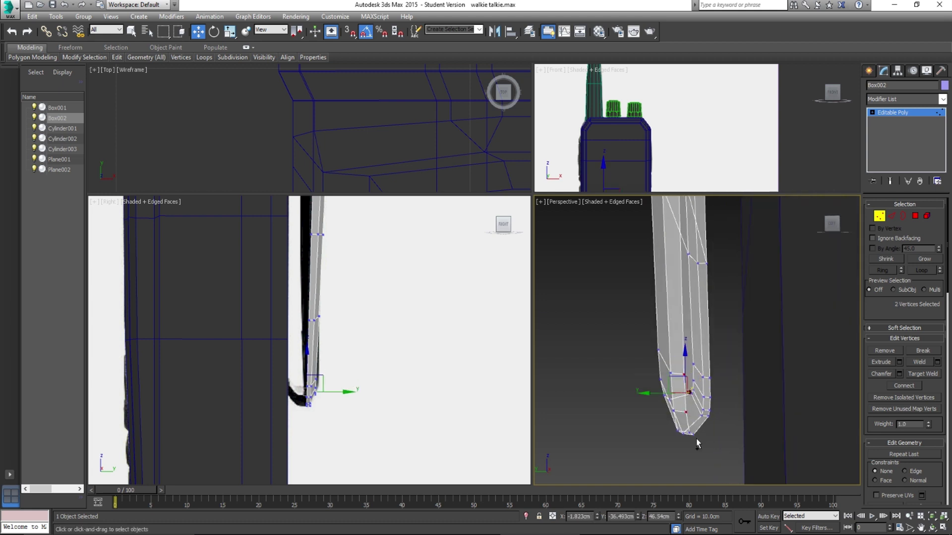
ctrl+click(689, 431)
alt+middle_drag(704, 431, 621, 407)
ctrl+click(692, 457)
ctrl+click(620, 406)
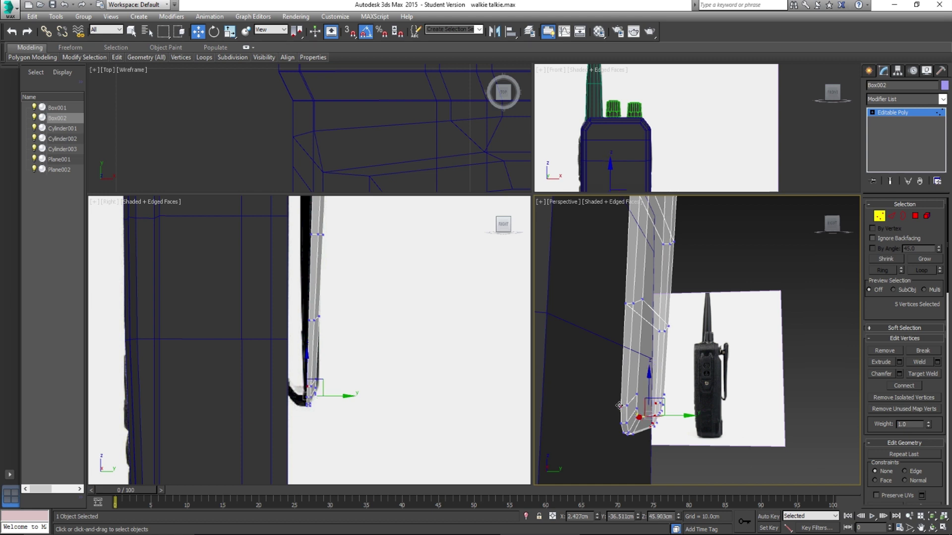
ctrl+click(623, 434)
ctrl+click(623, 435)
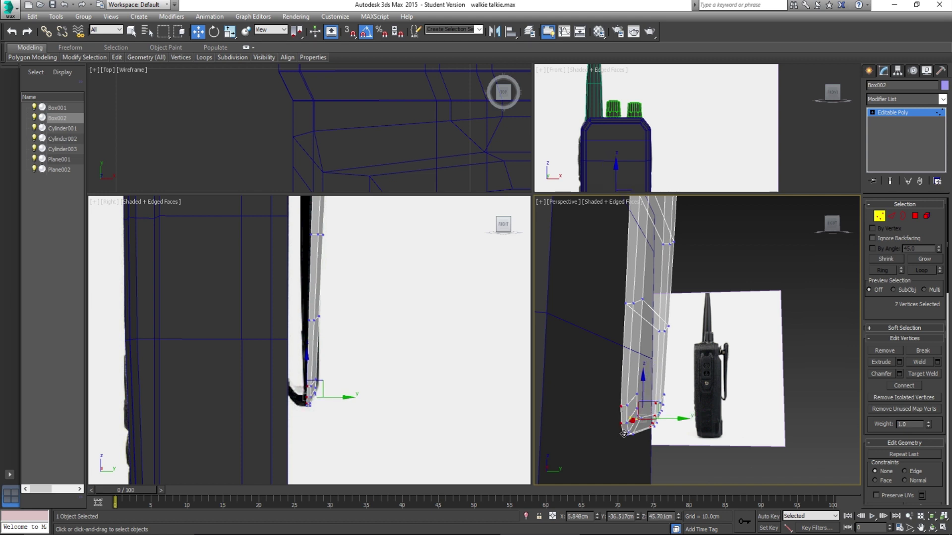
alt+middle_drag(632, 450, 653, 449)
ctrl+click(642, 401)
key(r)
drag(643, 462, 646, 433)
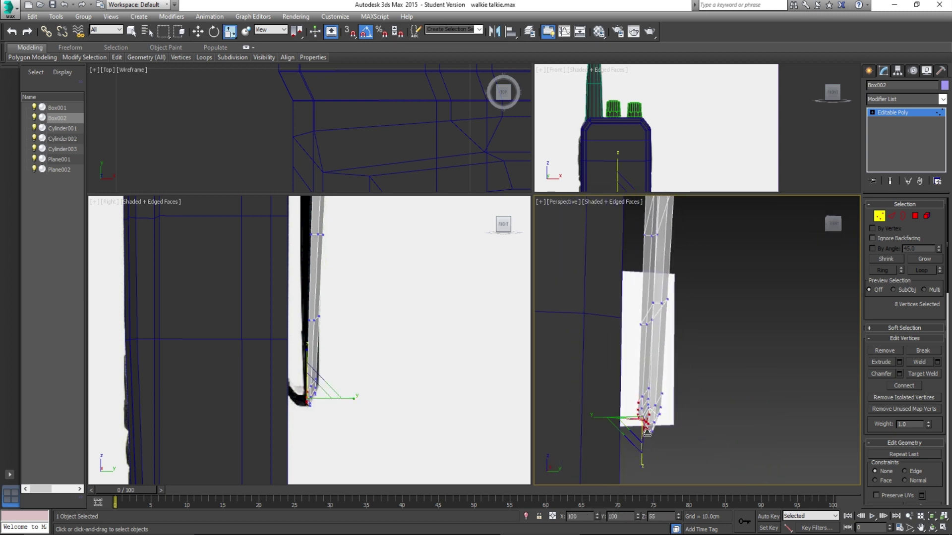
alt+middle_drag(650, 437, 654, 457)
drag(643, 468, 584, 435)
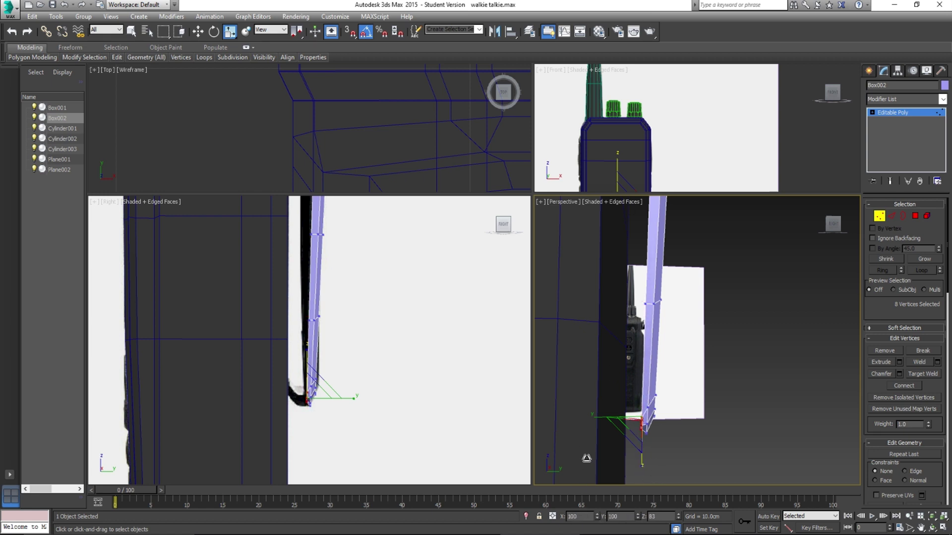
Step: Move the selected inner-face vertices down in the Right view to the lower end of the reference clip
key(w)
scroll(362, 429, up, 5)
middle_drag(327, 370, 351, 385)
drag(334, 359, 338, 397)
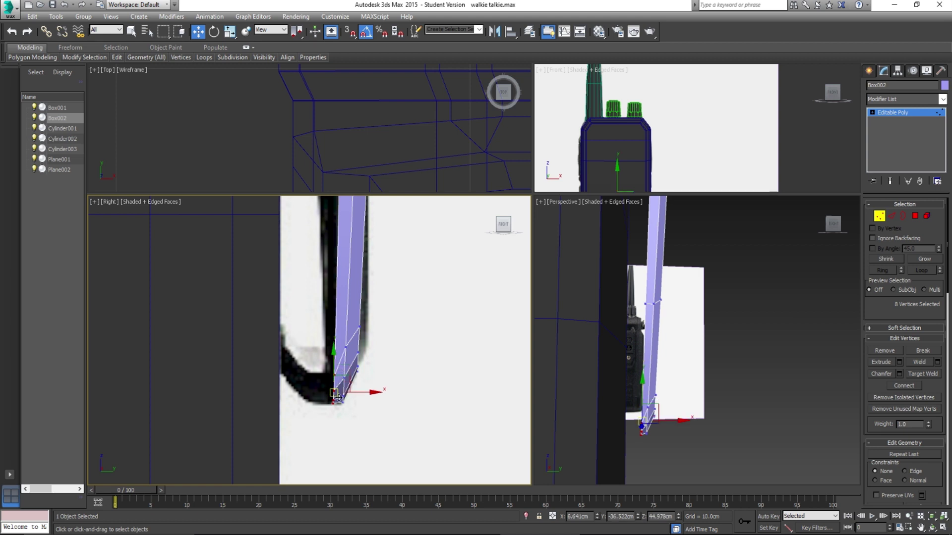
Step: Scale the selected lower-end vertices vertically to about 138 percent in the Right view
key(r)
key(t)
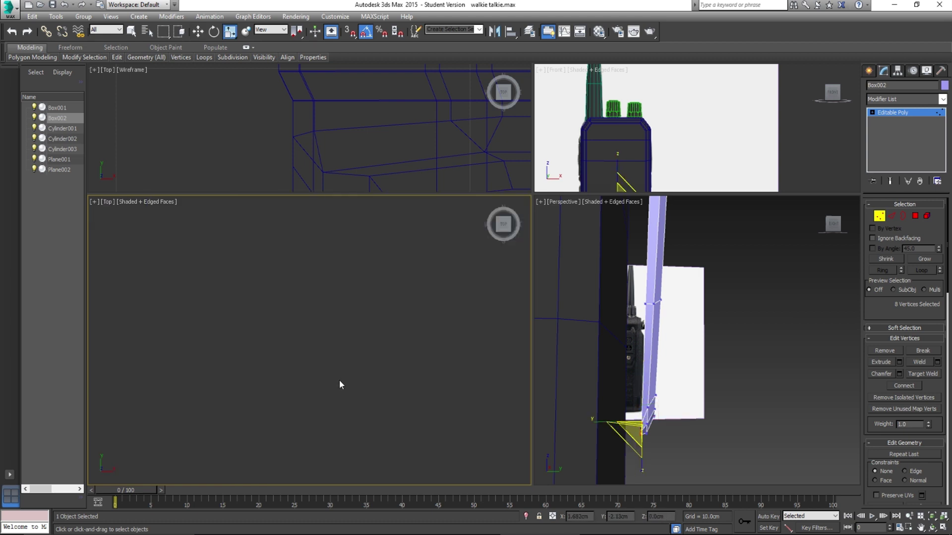
click(108, 202)
click(128, 319)
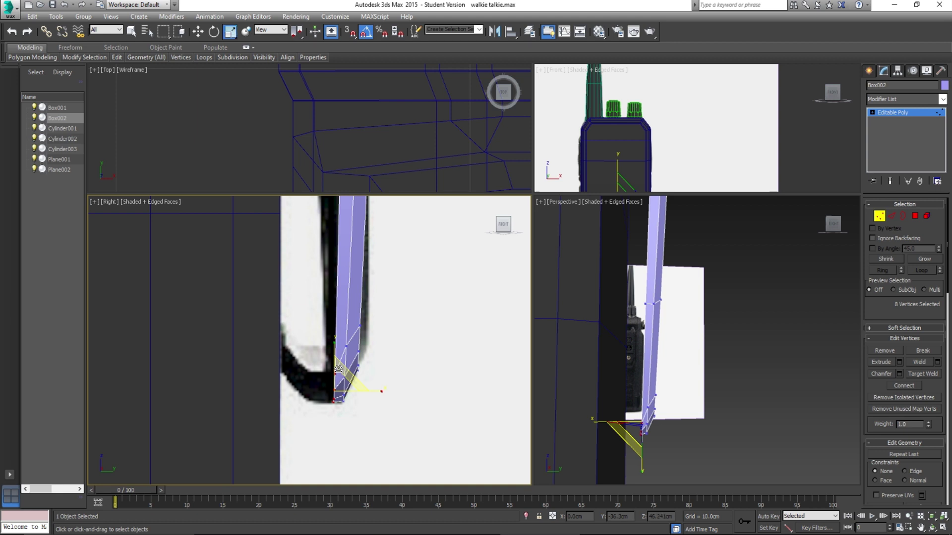
drag(333, 342, 334, 339)
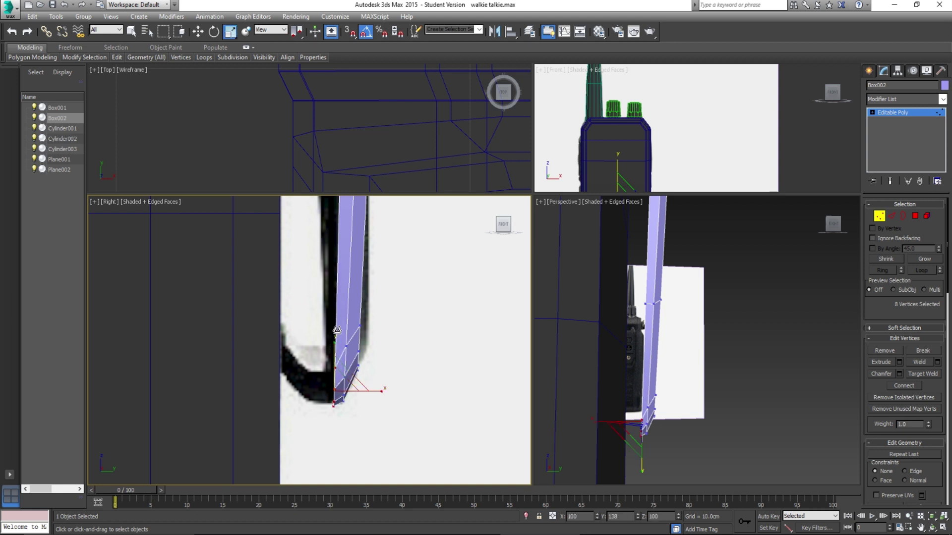
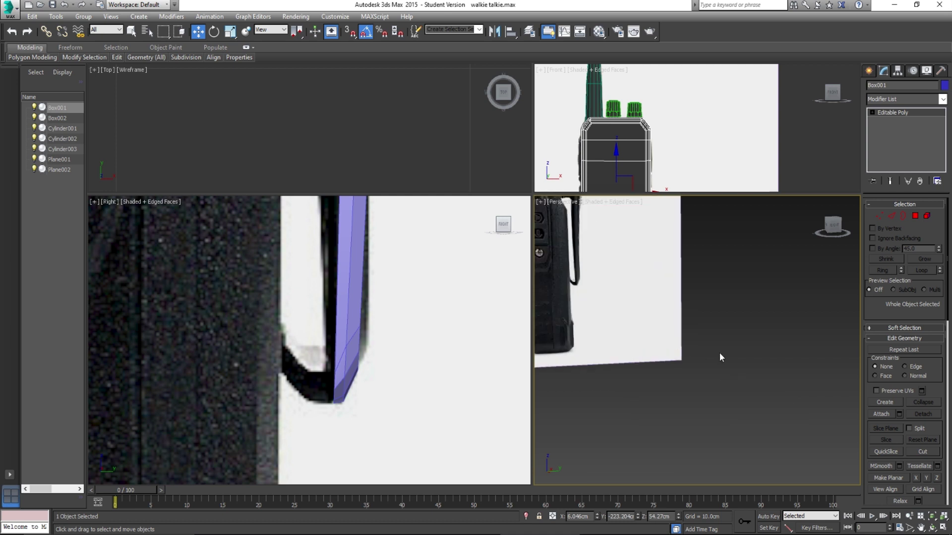
Step: Connect the two inner-face corner vertices across the belt clip's lower end with a new edge
scroll(749, 358, down, 3)
alt+middle_drag(750, 358, 679, 375)
click(673, 368)
scroll(658, 397, up, 6)
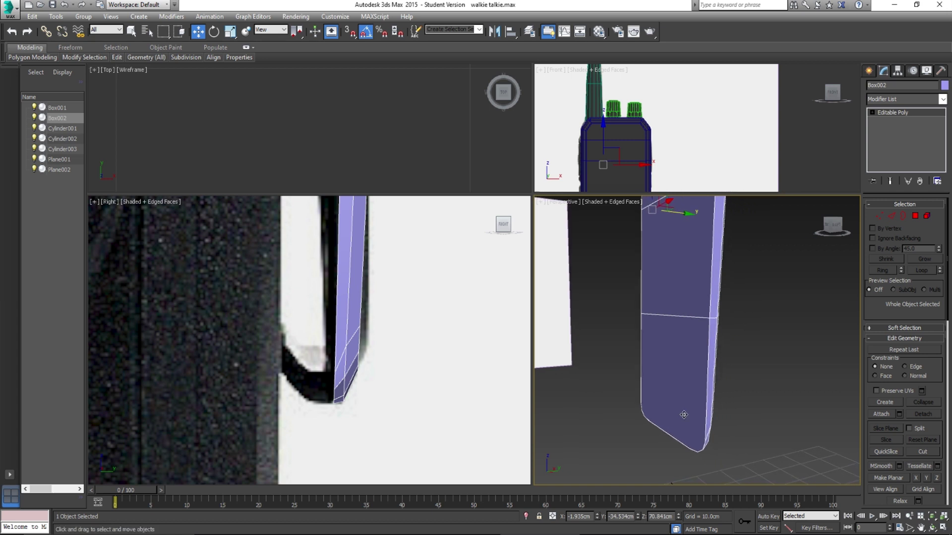
key(1)
click(712, 442)
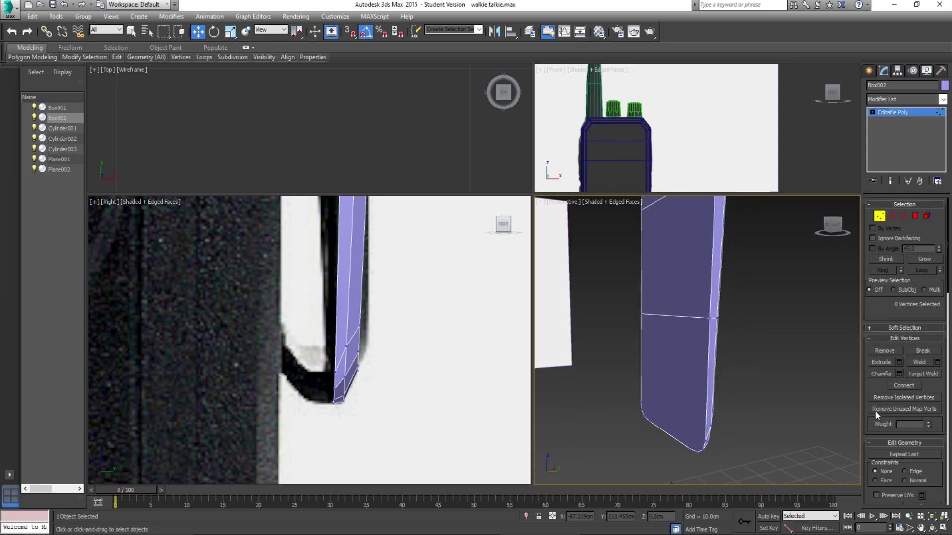
alt+middle_drag(689, 434, 733, 447)
click(702, 439)
scroll(634, 433, down, 6)
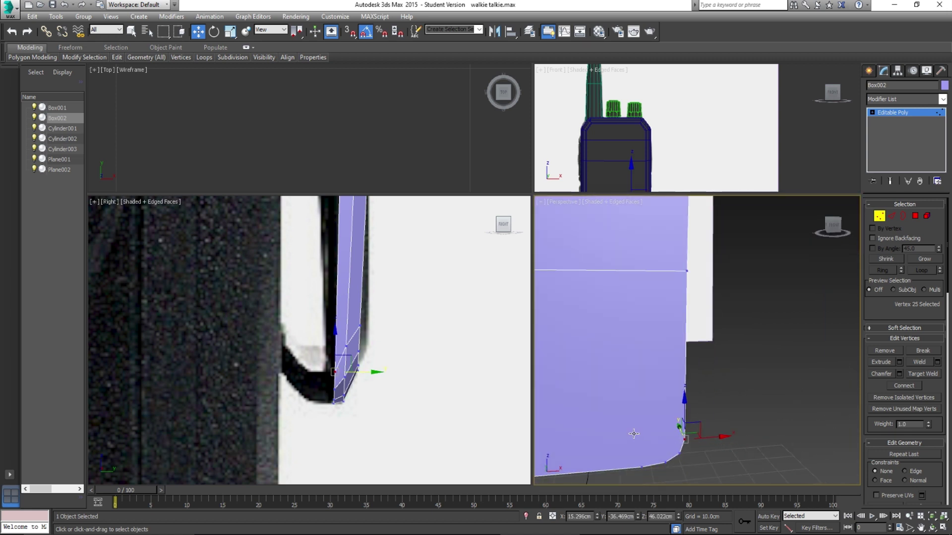
alt+middle_drag(680, 426, 727, 427)
scroll(747, 454, up, 5)
scroll(748, 454, down, 3)
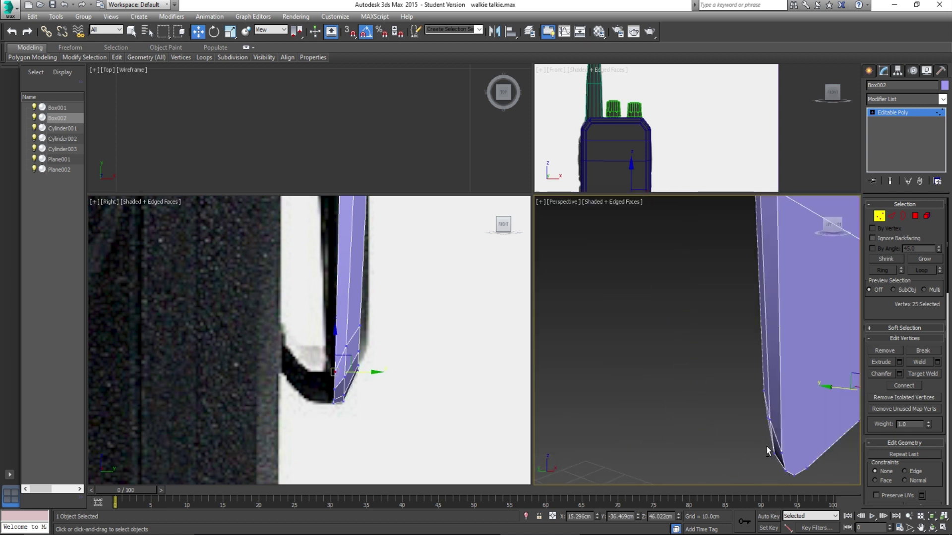
ctrl+click(768, 445)
alt+middle_drag(767, 446, 653, 424)
click(893, 385)
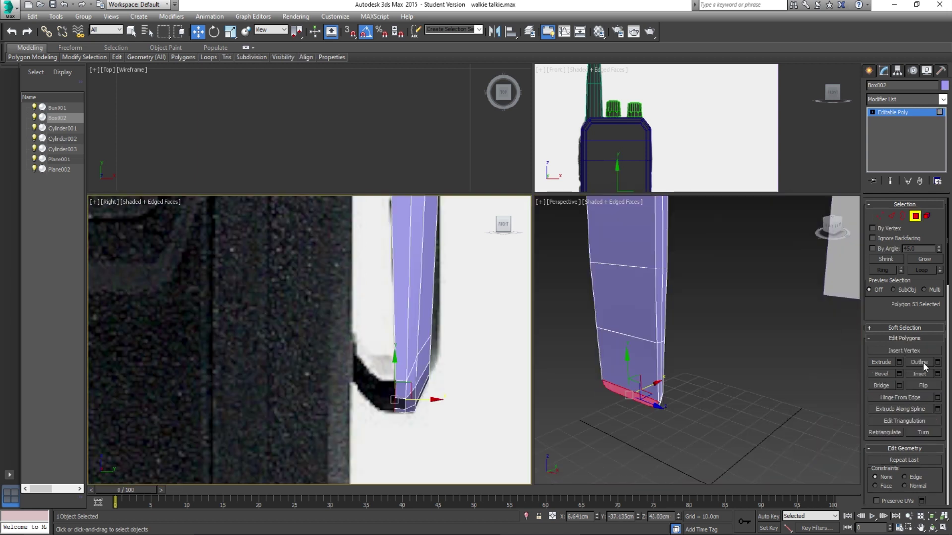
Step: Extrude the inner-face polygon at the clip's lower end by 0.949 cm toward the walkie-talkie body
click(816, 340)
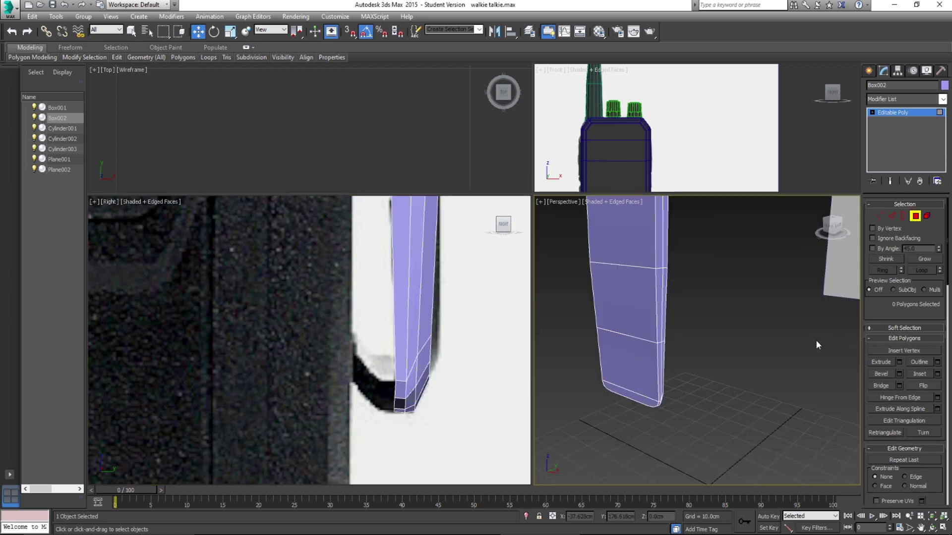
click(914, 216)
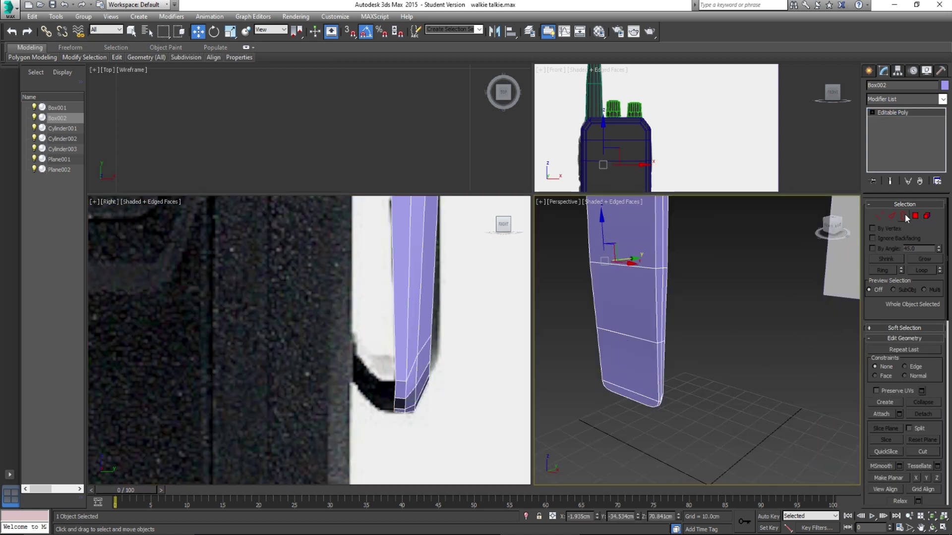
key(4)
click(635, 397)
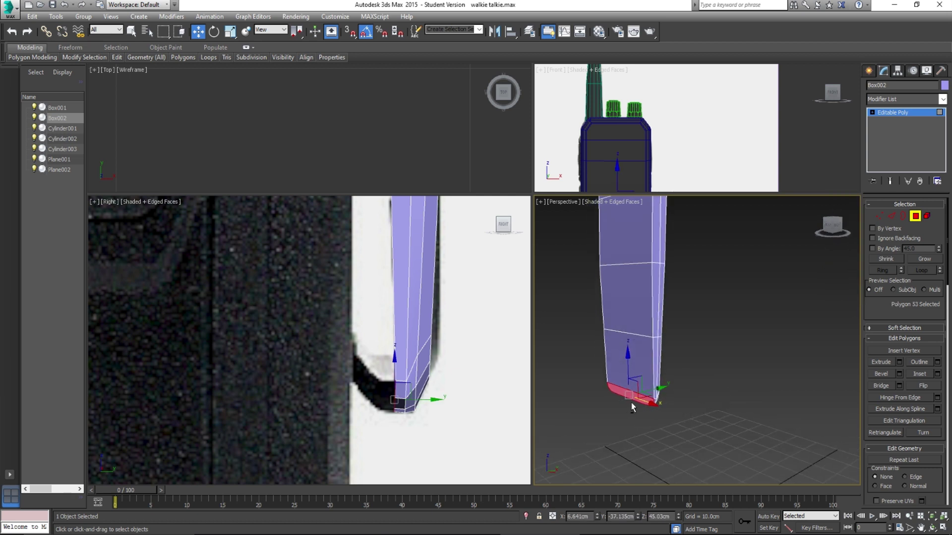
scroll(633, 394, up, 4)
scroll(636, 352, up, 1)
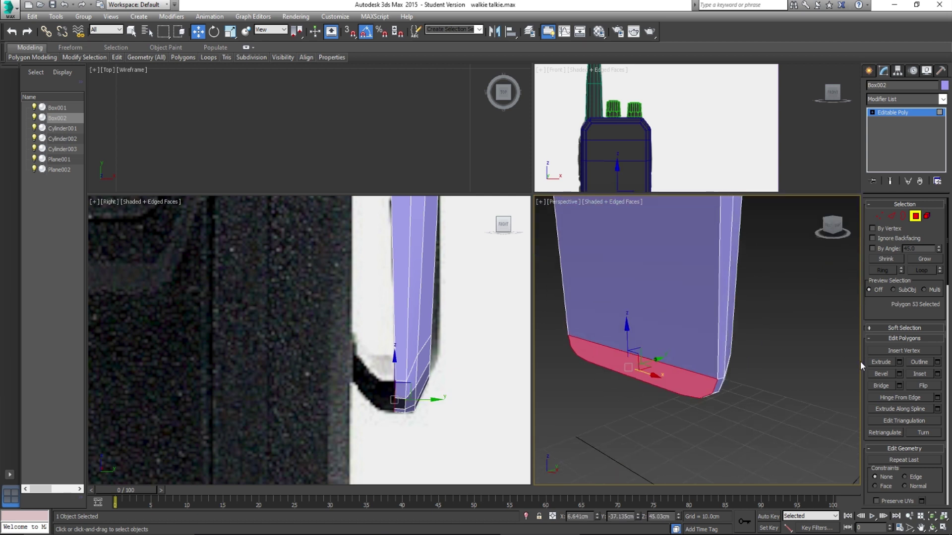
click(900, 362)
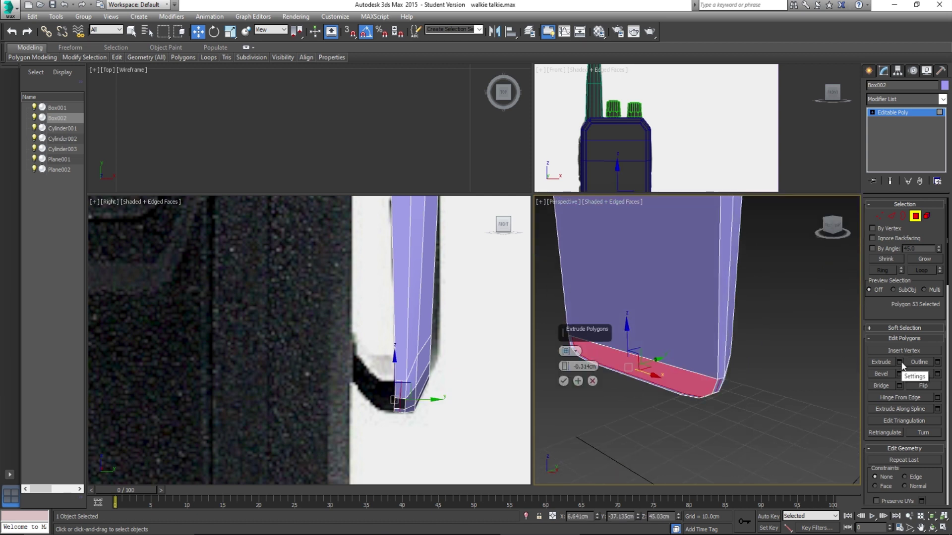
mouse_move(574, 367)
mouse_down()
mouse_move(574, 344)
mouse_move(575, 363)
mouse_up()
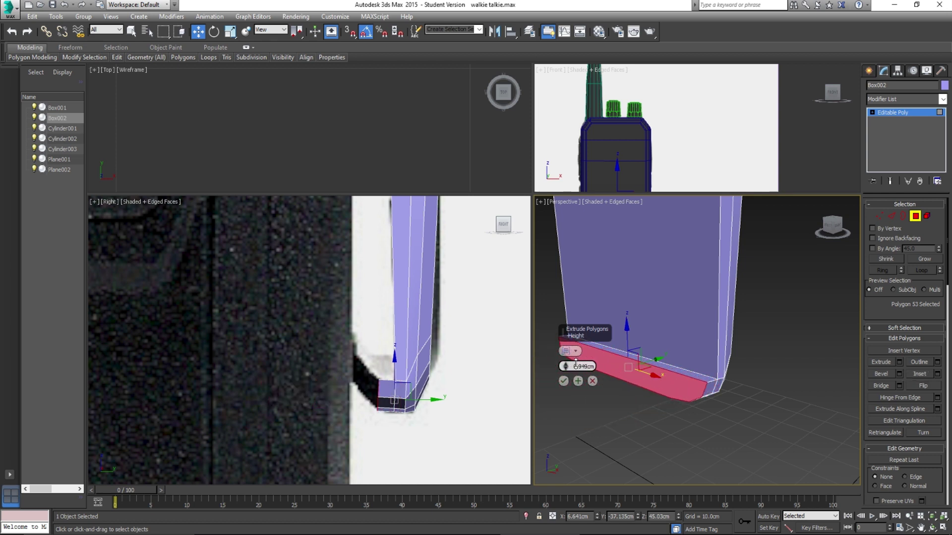
click(564, 381)
Step: Rotate the extruded end face about 20 degrees in the Right view and shift it slightly toward the body
key(e)
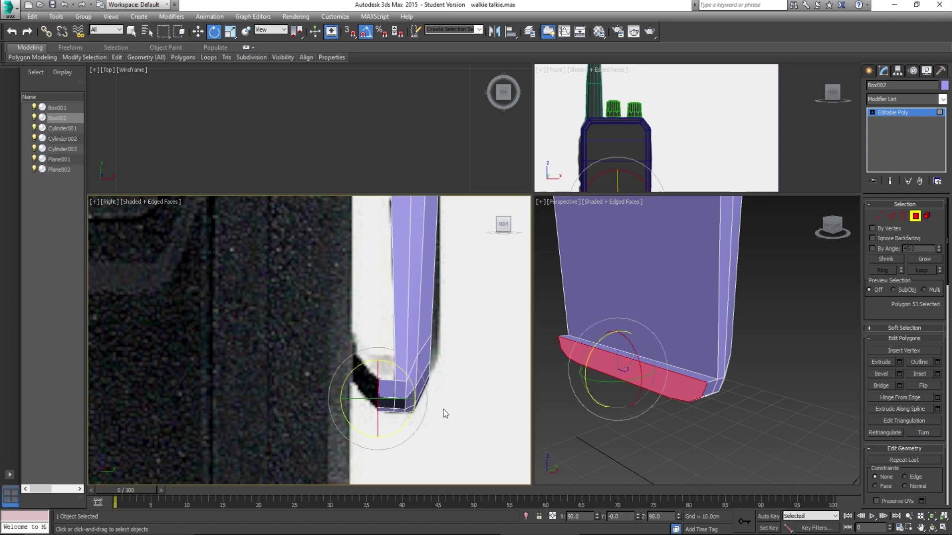
drag(397, 369, 411, 374)
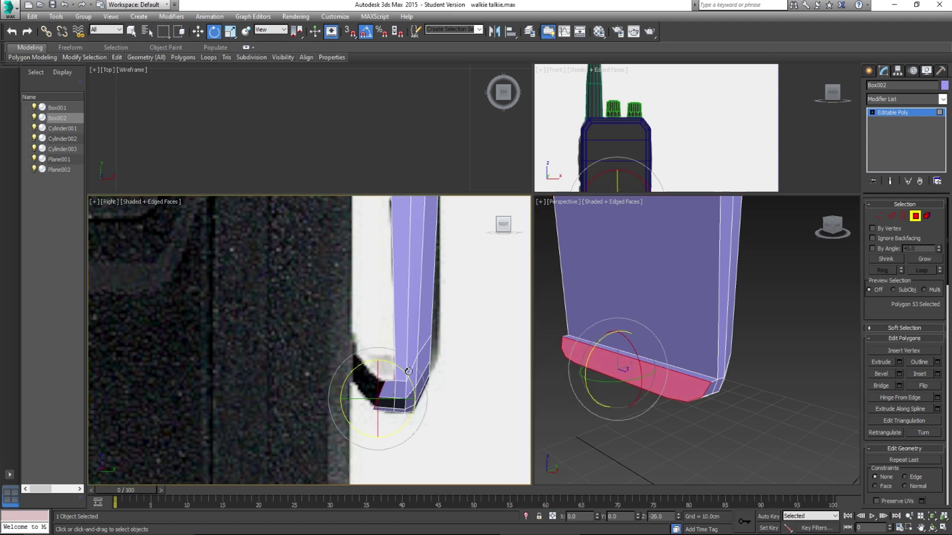
key(w)
drag(397, 398, 394, 398)
Step: Scale and slightly raise the extruded end face in the Right view to fit the reference hook's thickness
key(e)
key(r)
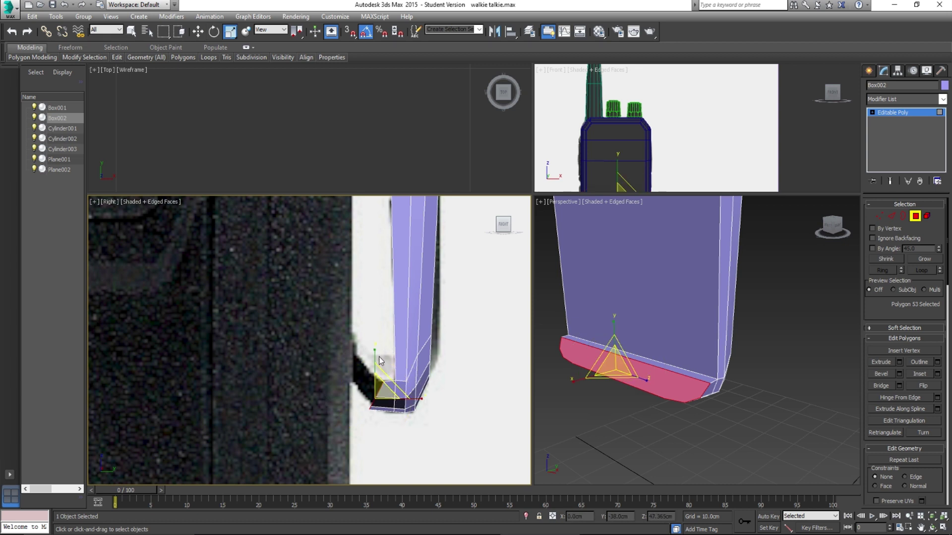
drag(378, 353, 378, 362)
drag(385, 396, 386, 398)
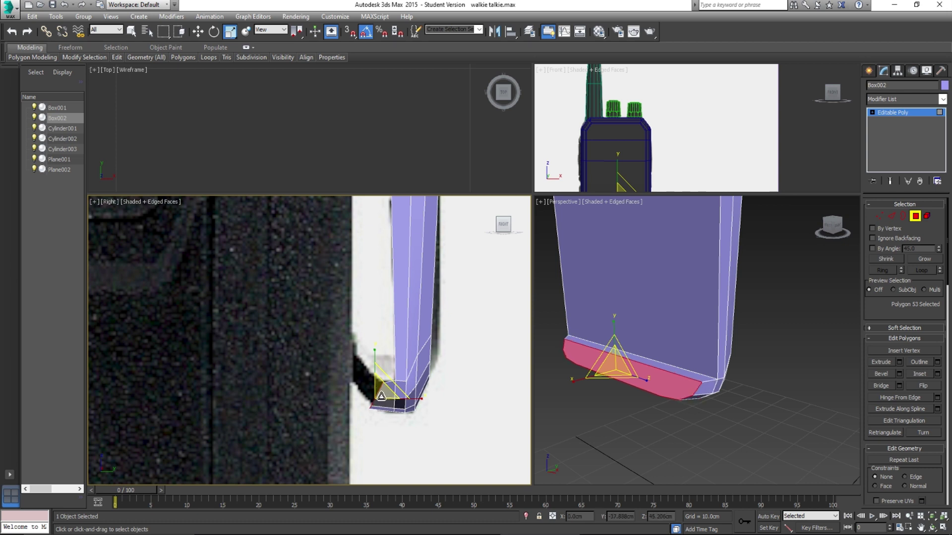
key(w)
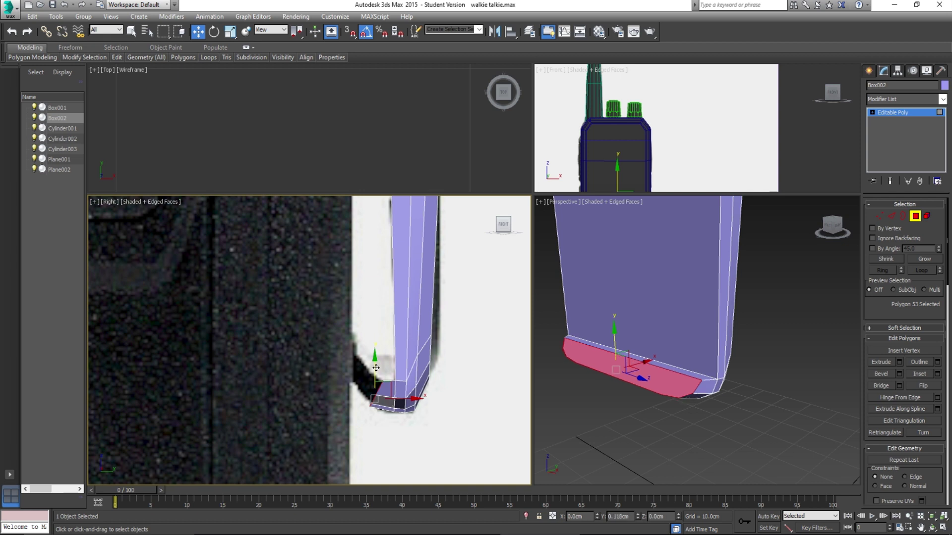
key(e)
key(r)
drag(380, 391, 383, 391)
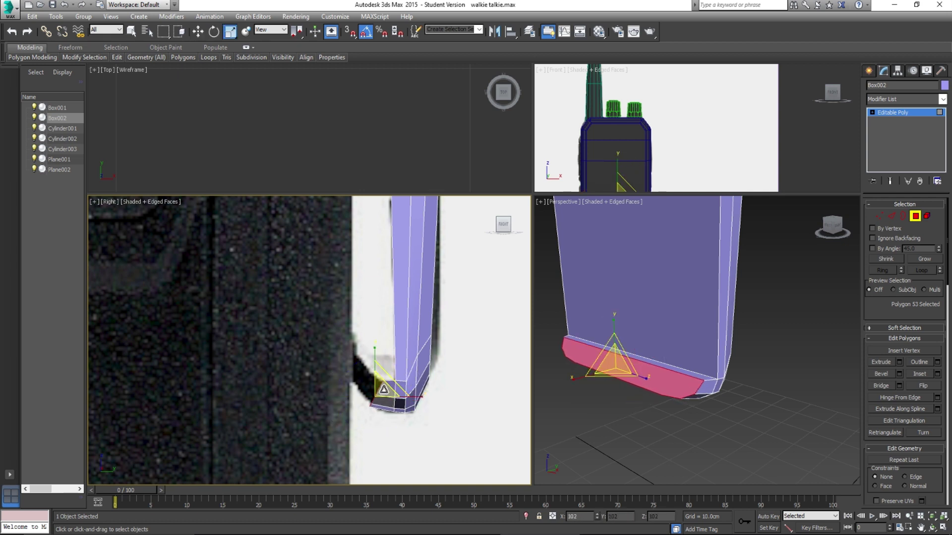
alt+middle_drag(589, 386, 649, 387)
drag(605, 368, 613, 387)
key(ctrl+z)
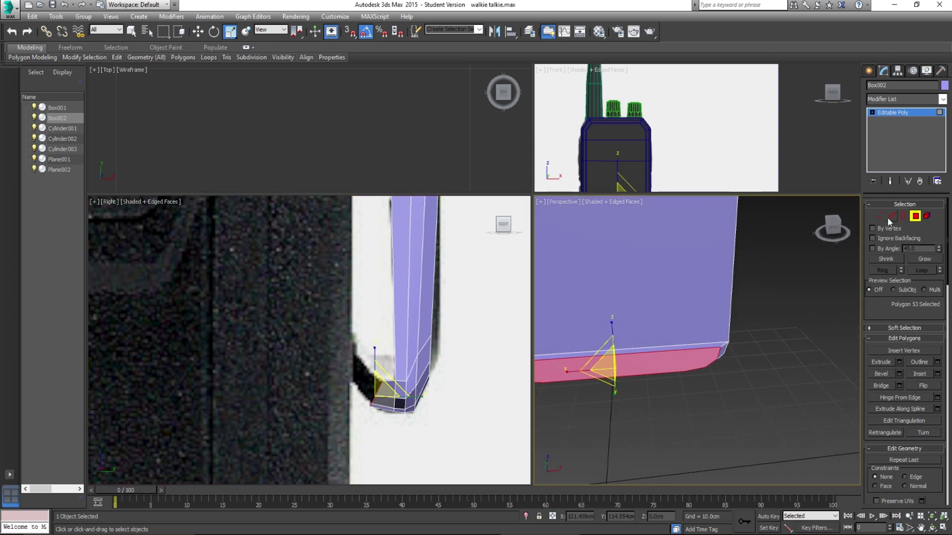
Step: Extrude the hook's end face 2.212 cm and move it up onto the tip of the reference hook in the Right view
click(898, 362)
drag(568, 372, 556, 377)
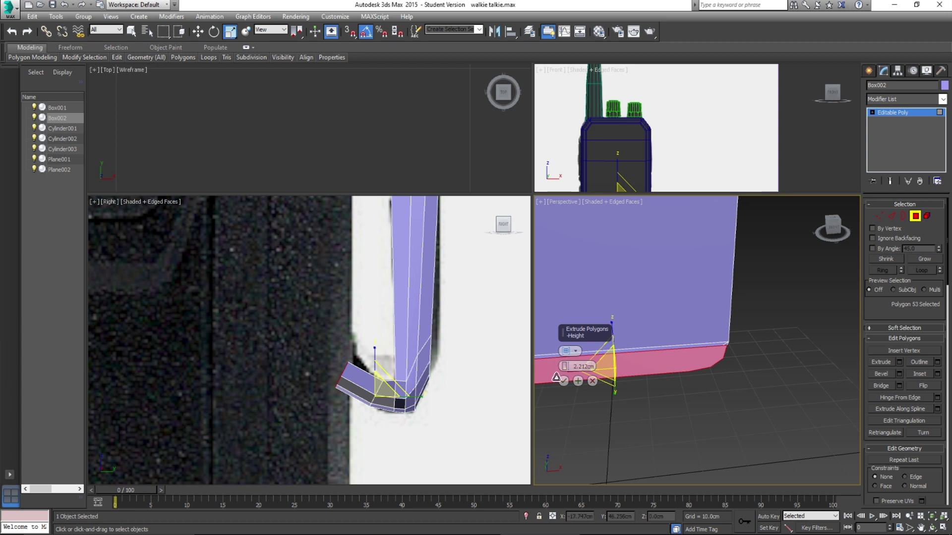
click(563, 380)
middle_drag(374, 372, 381, 370)
key(e)
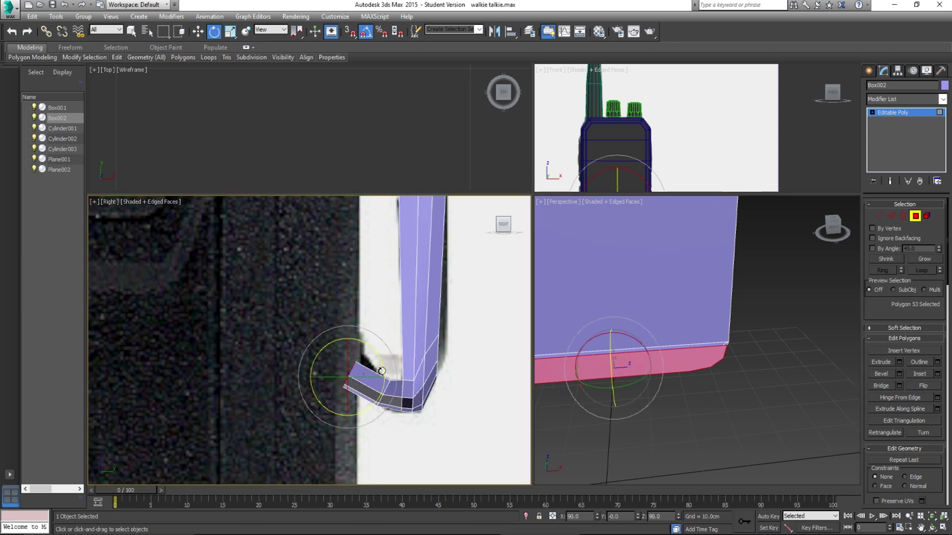
key(w)
mouse_move(360, 363)
mouse_down()
mouse_move(380, 366)
mouse_move(375, 354)
mouse_up()
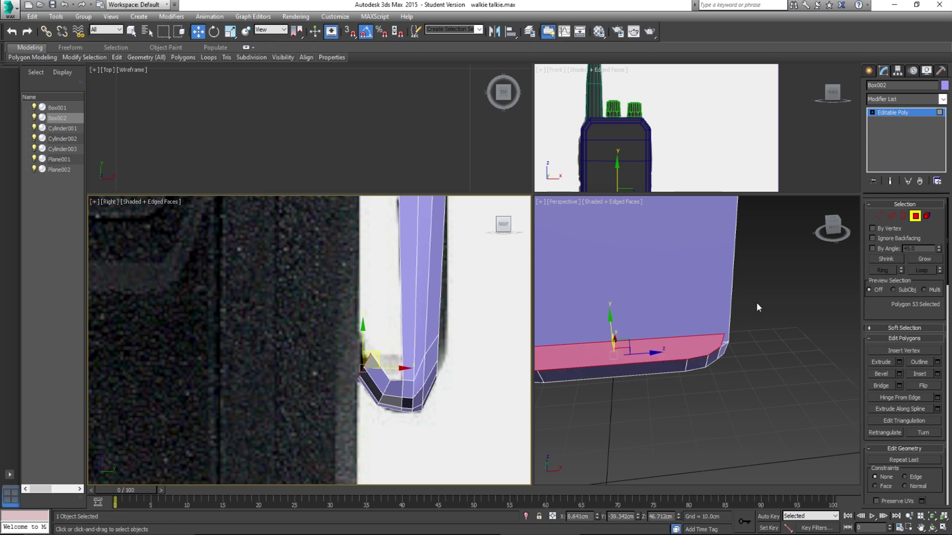
Step: Select the eight vertices at the hook's tip, scale them down and rotate them to match the reference hook's taper
click(880, 216)
scroll(356, 350, up, 5)
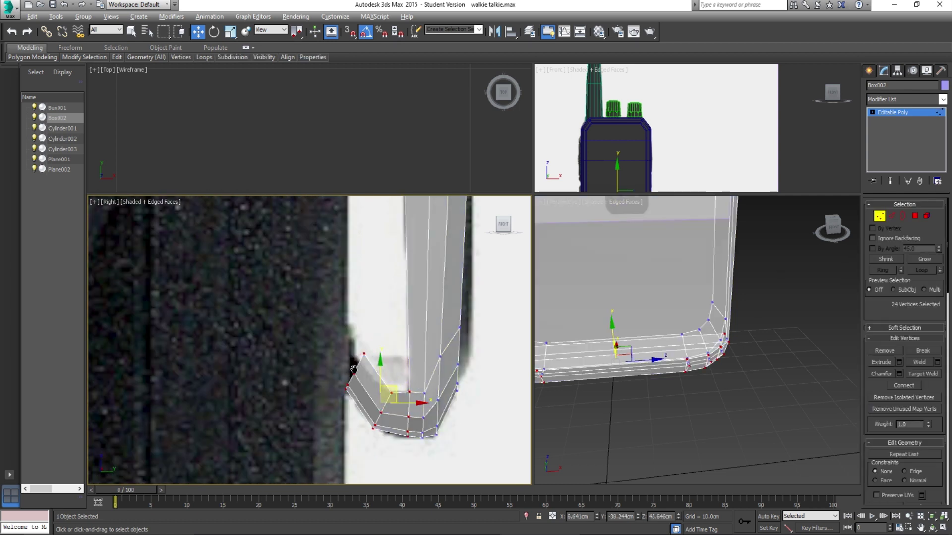
click(326, 364)
drag(395, 368, 404, 447)
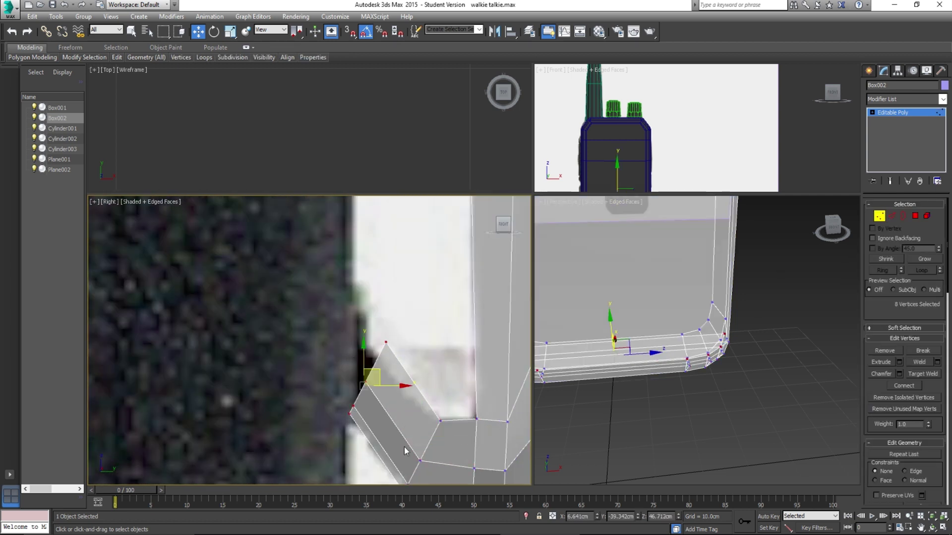
key(r)
drag(371, 373, 391, 387)
middle_drag(382, 390, 382, 380)
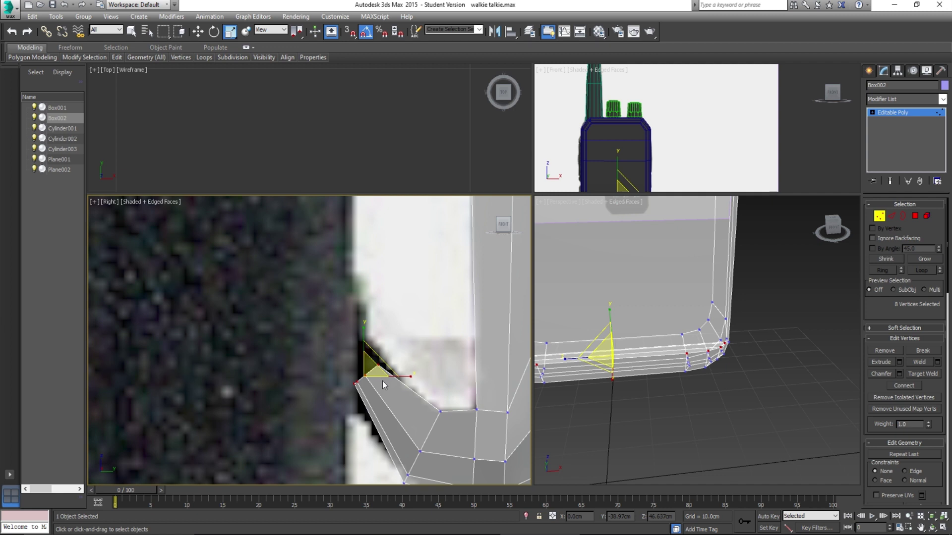
key(e)
drag(383, 381, 386, 336)
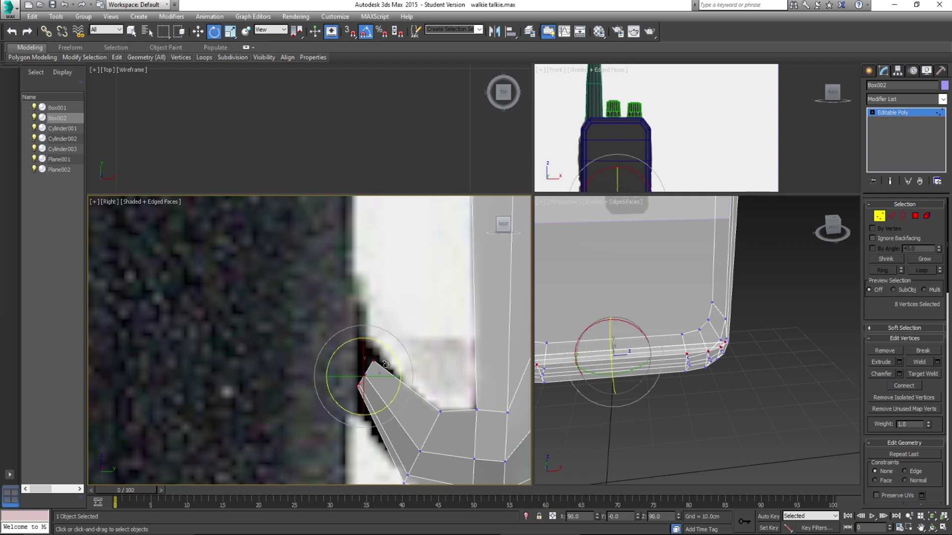
Step: Reselect the eight hook-tip vertices and move them about 0.184 cm toward the walkie-talkie body
click(410, 419)
scroll(424, 417, down, 3)
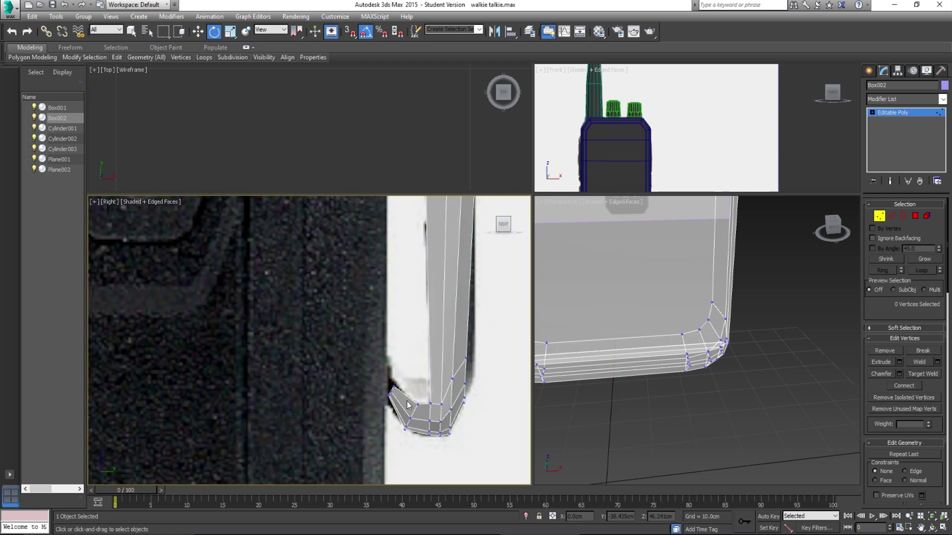
drag(407, 412, 408, 412)
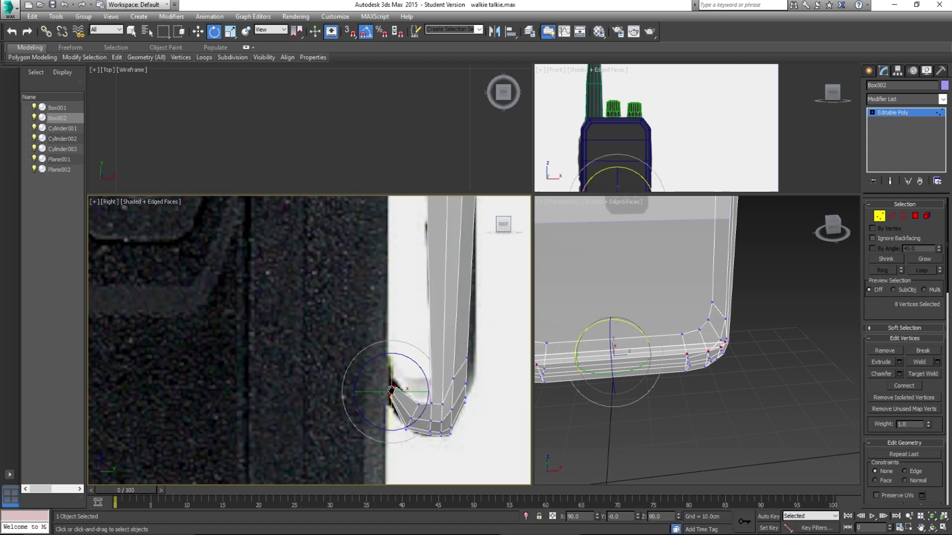
scroll(404, 404, up, 2)
key(w)
drag(425, 396, 419, 395)
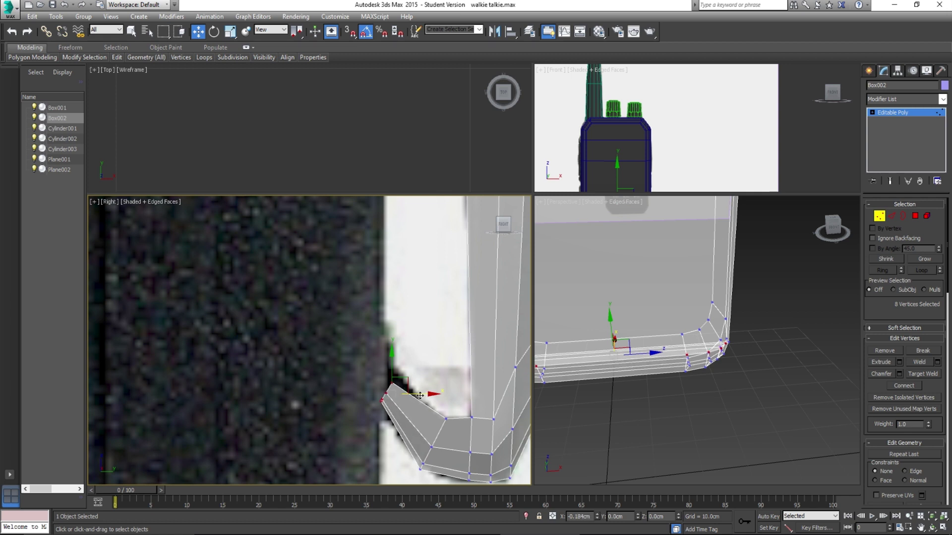
Step: Scale the selected hook-tip vertices slightly narrower across the clip's width in the Perspective view
scroll(481, 395, down, 4)
scroll(560, 394, down, 5)
alt+middle_drag(669, 366, 809, 334)
key(r)
drag(732, 388, 726, 388)
alt+middle_drag(730, 378, 726, 380)
Step: Select the eight vertices at the hook's bend and scale them across the clip's width
drag(470, 432, 456, 401)
scroll(460, 421, up, 3)
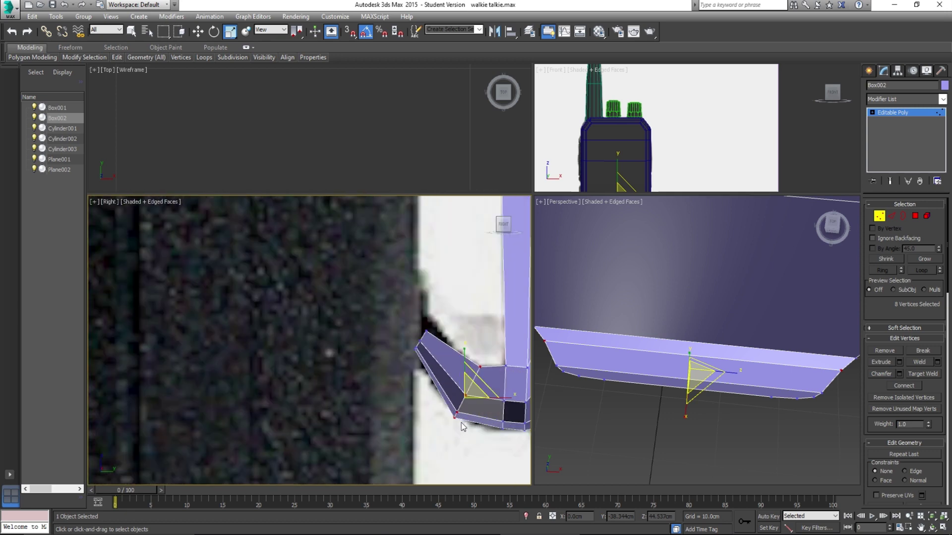
drag(725, 380, 734, 376)
middle_drag(738, 369, 656, 334)
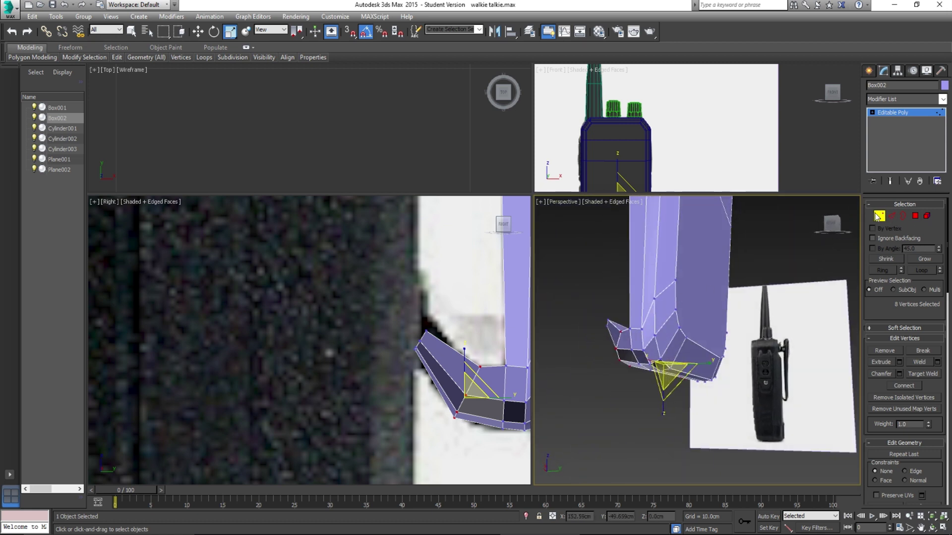
click(641, 329)
alt+middle_drag(640, 349, 647, 345)
key(w)
drag(643, 311, 645, 276)
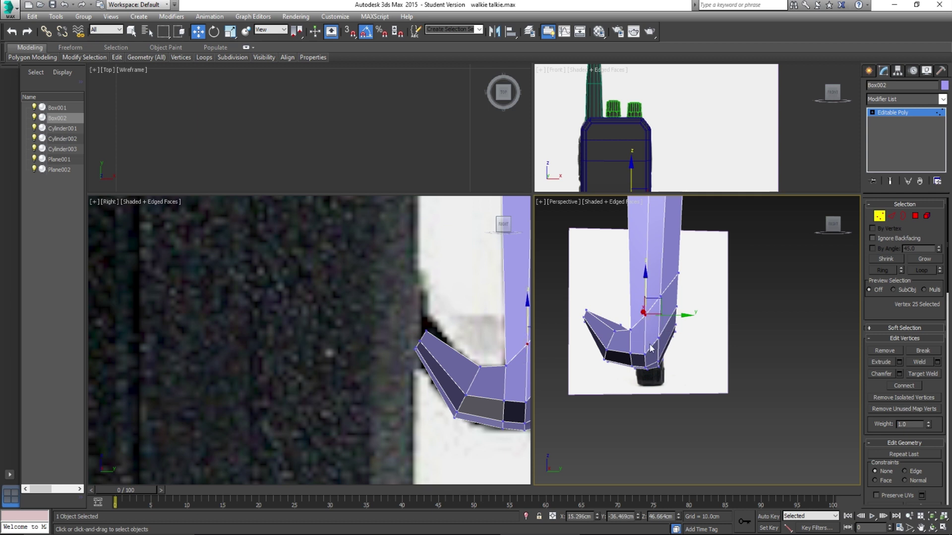
click(646, 355)
click(643, 328)
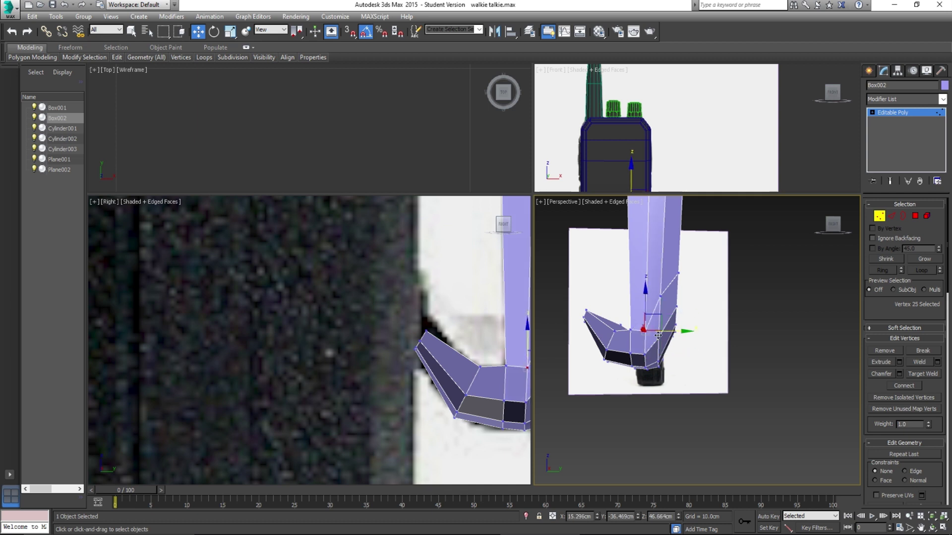
Step: Turn on see-through display and move the two side vertices above the hook's base up about 0.66 cm in the Right view
click(553, 349)
middle_drag(527, 349, 453, 343)
drag(453, 376, 453, 375)
key(alt+x)
drag(434, 343, 444, 314)
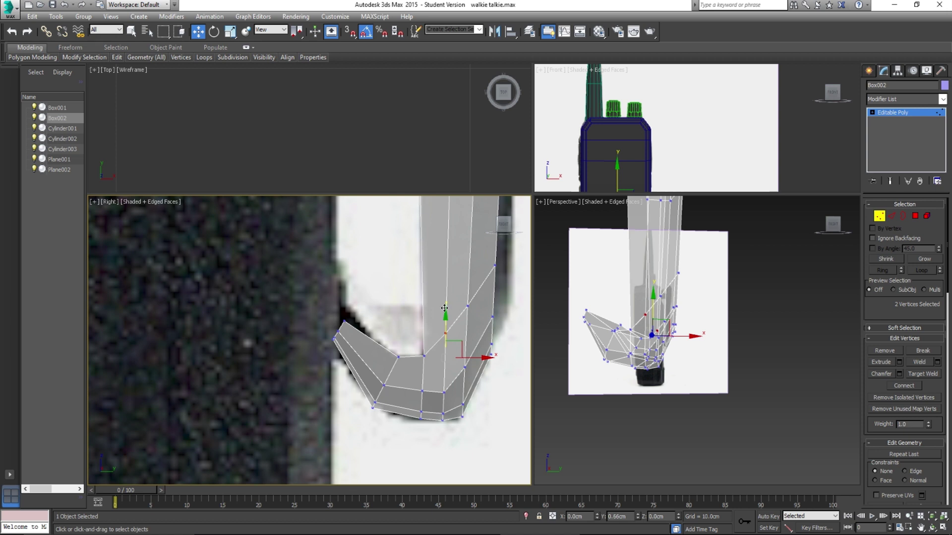
drag(445, 308, 444, 308)
Step: Nudge the two side vertices just below slightly upward in the Right view and turn off the clip's see-through display
drag(454, 403, 453, 403)
drag(443, 362, 442, 360)
right_click(677, 342)
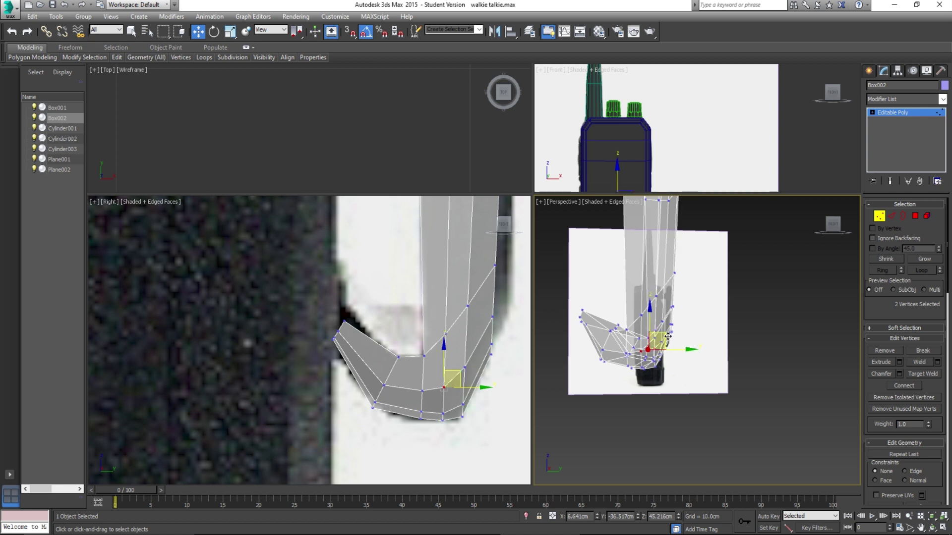
key(alt+x)
alt+middle_drag(676, 350, 711, 439)
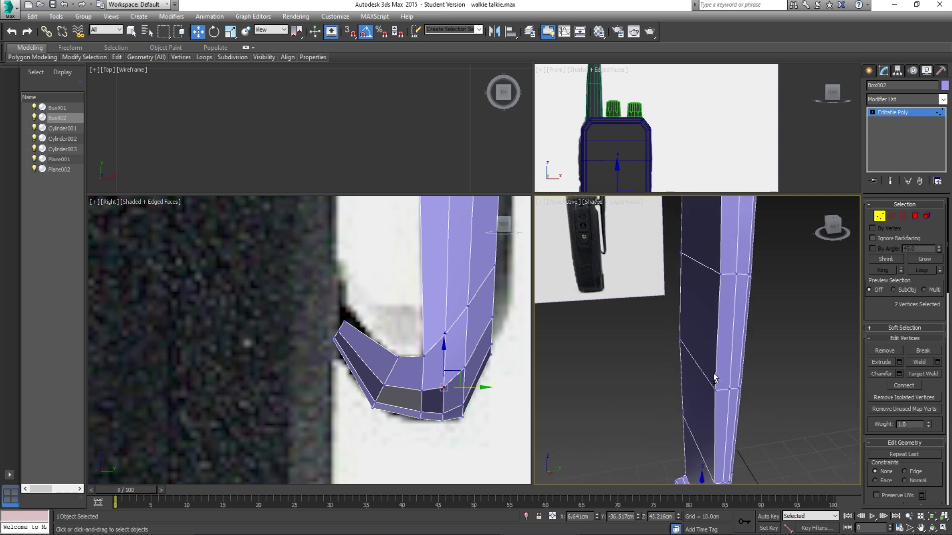
Step: Create a box about 17.2 cm long, 37.1 cm wide and 3.9 cm high in the Front view beside the radio body
scroll(466, 298, down, 4)
middle_drag(451, 272, 457, 322)
middle_drag(460, 211, 457, 307)
scroll(457, 253, down, 2)
middle_drag(457, 253, 452, 347)
scroll(451, 342, down, 2)
middle_drag(450, 271, 448, 320)
scroll(439, 310, up, 4)
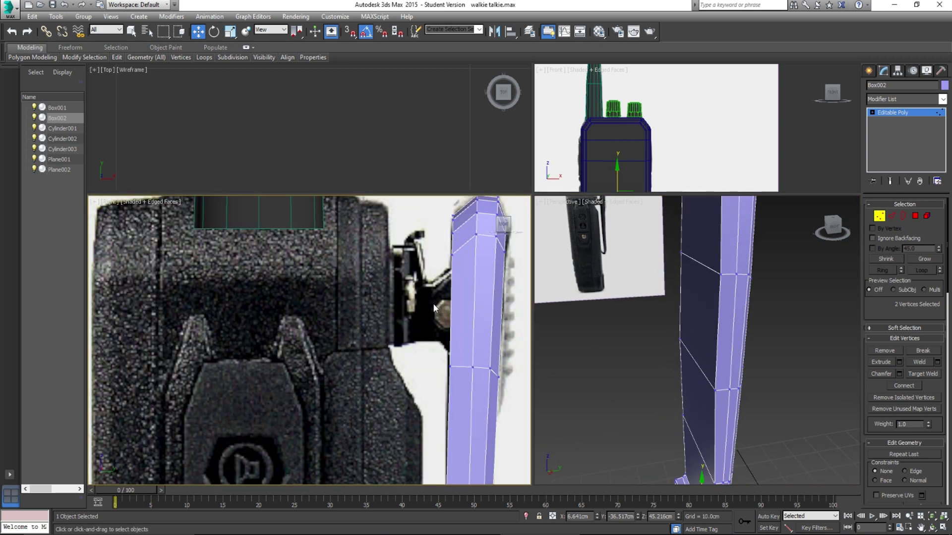
click(869, 71)
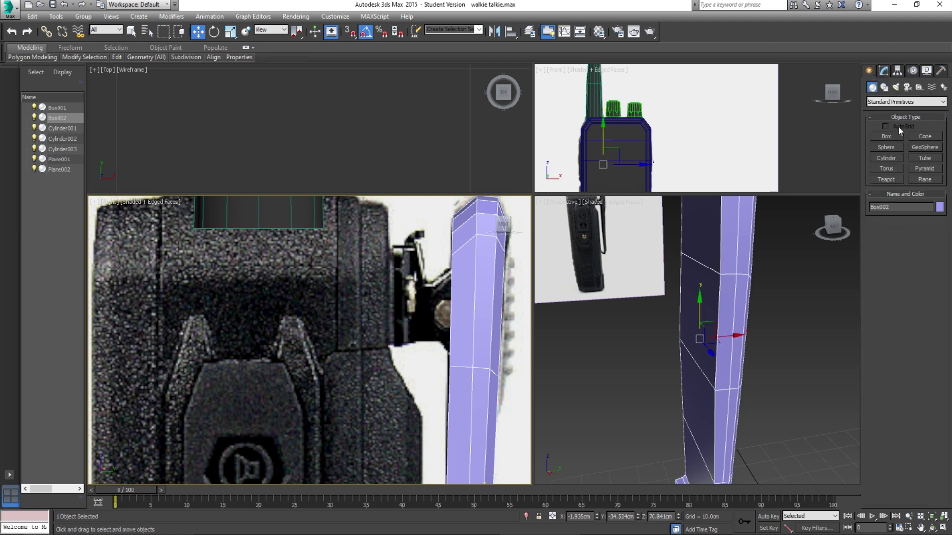
click(886, 136)
scroll(664, 361, down, 2)
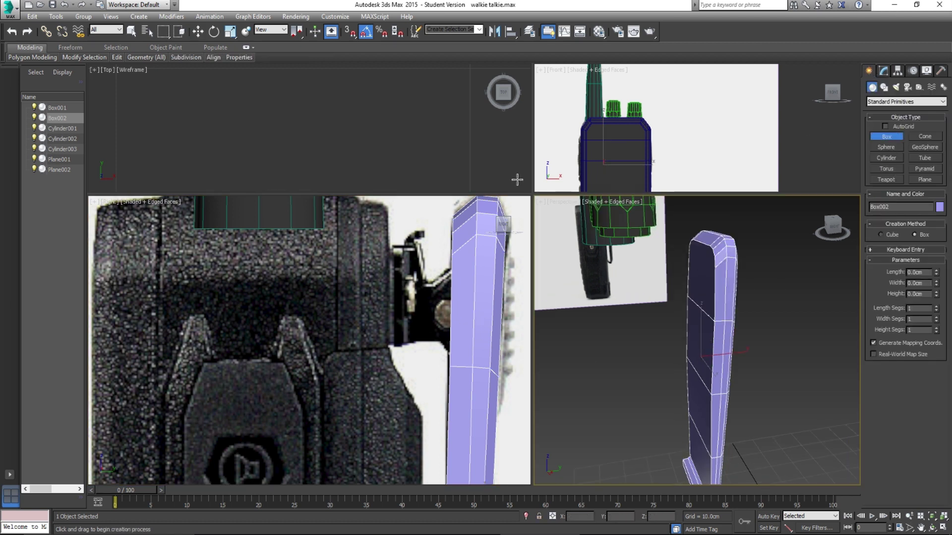
scroll(639, 140, up, 3)
drag(682, 118, 767, 154)
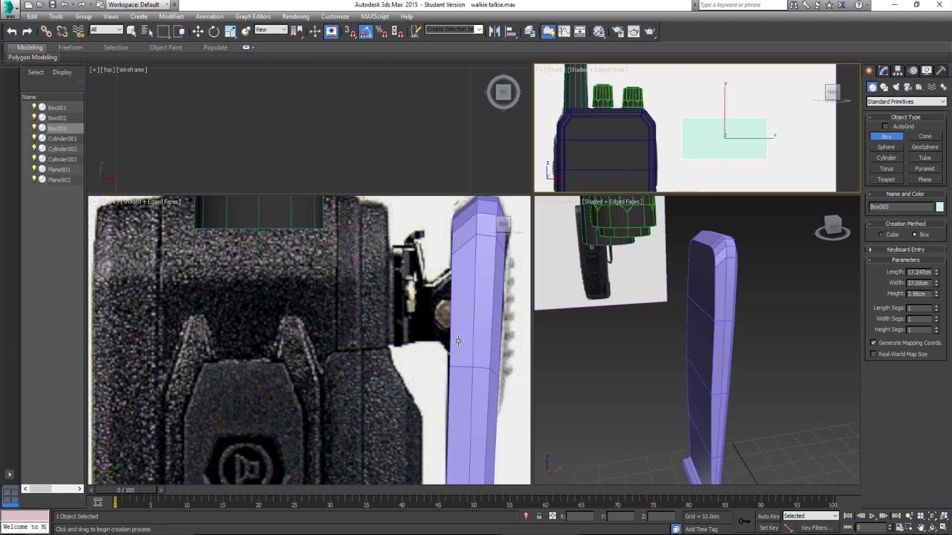
right_click(439, 368)
Step: Move the new box behind the radio body, onto the clip's mounting plate in the reference image
scroll(608, 335, down, 5)
alt+middle_drag(609, 335, 655, 318)
scroll(654, 317, up, 3)
drag(656, 316, 576, 280)
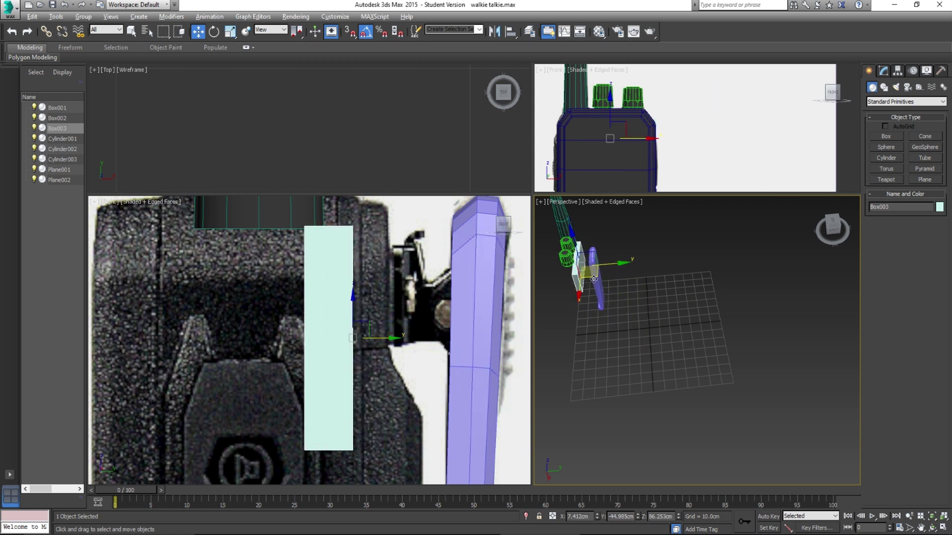
scroll(576, 280, up, 4)
alt+middle_drag(576, 280, 555, 258)
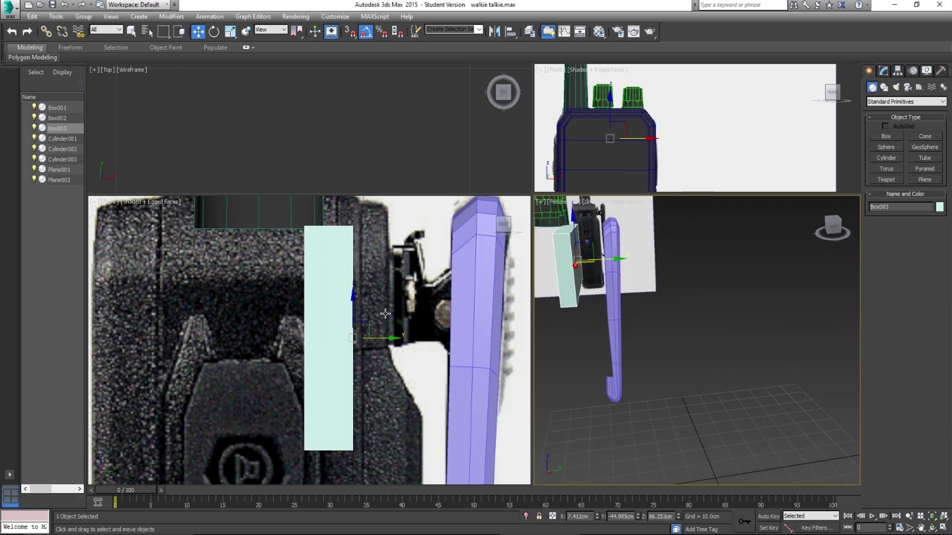
middle_drag(387, 314, 376, 345)
drag(362, 355, 465, 377)
Step: Scale the box uniformly to about 44% and thin its depth in the Right view to match the mounting plate
key(e)
key(r)
alt+middle_drag(669, 278, 542, 350)
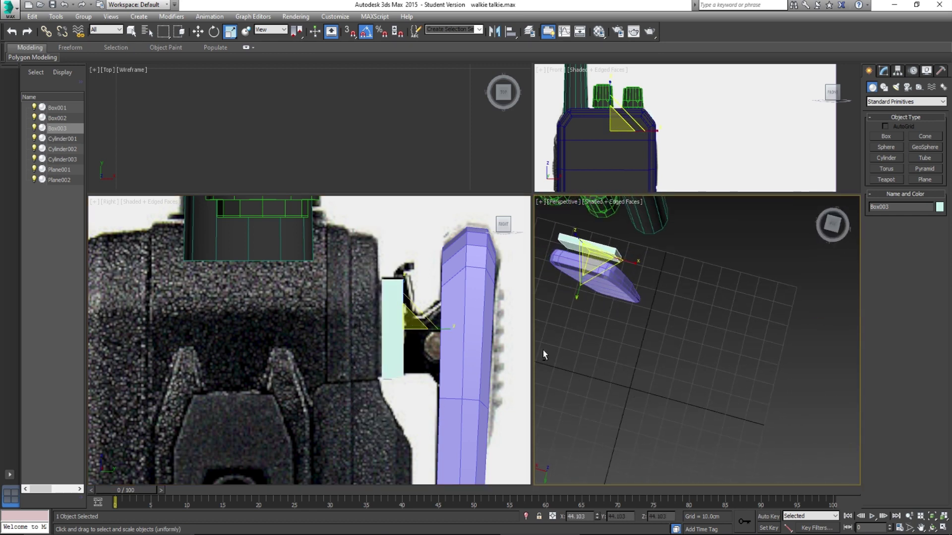
middle_drag(569, 279, 646, 317)
alt+middle_drag(647, 316, 664, 298)
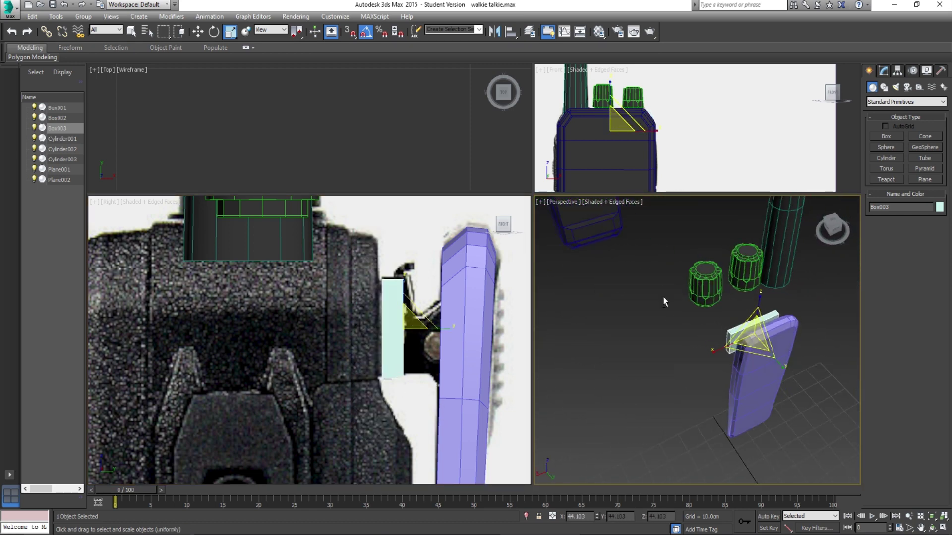
drag(450, 329, 428, 329)
key(w)
Step: Select the belt clip and pick the eight lengthwise edges of its upper section beside the mount
click(441, 324)
scroll(442, 317, up, 4)
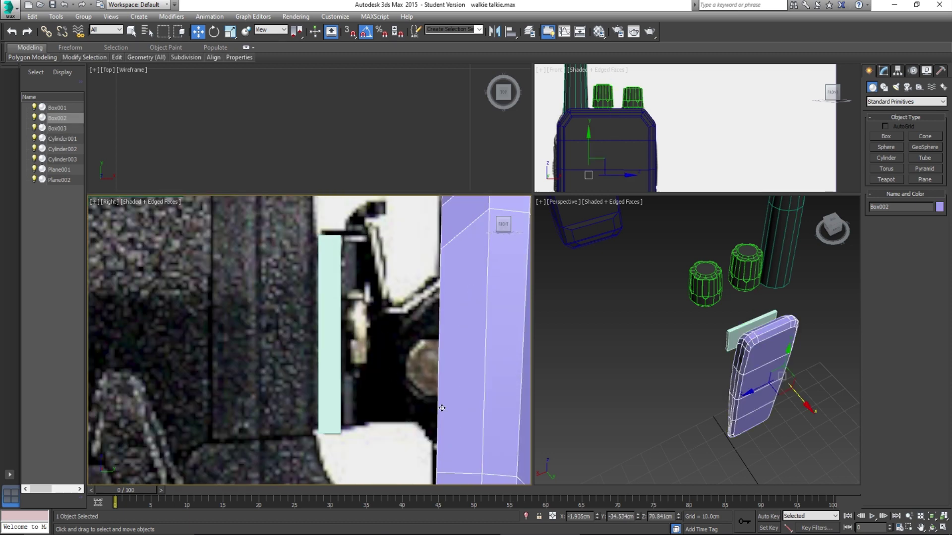
alt+middle_drag(769, 379, 739, 316)
scroll(750, 319, up, 3)
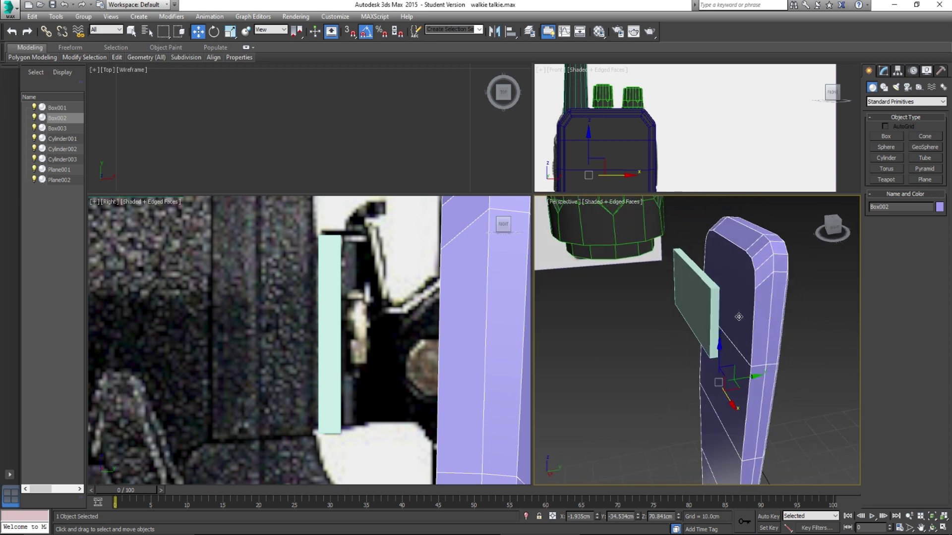
click(883, 71)
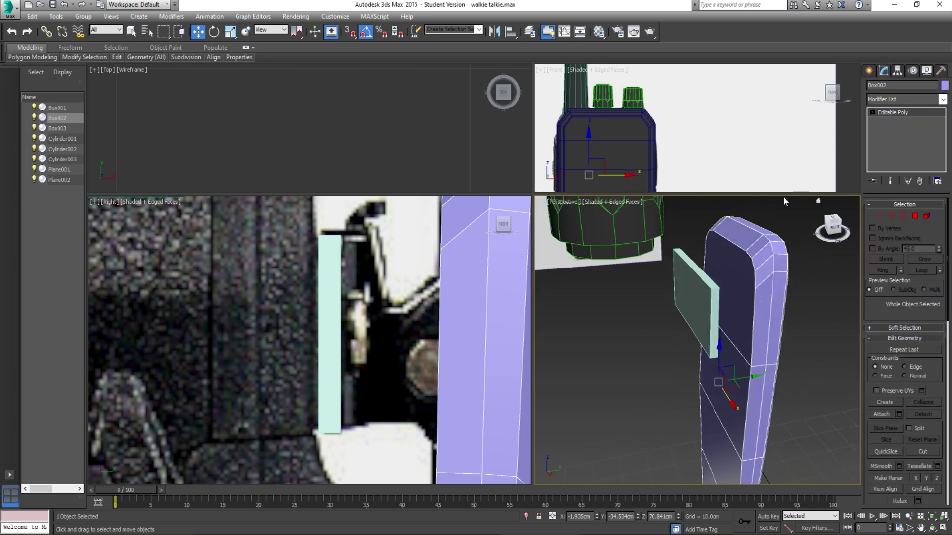
click(879, 217)
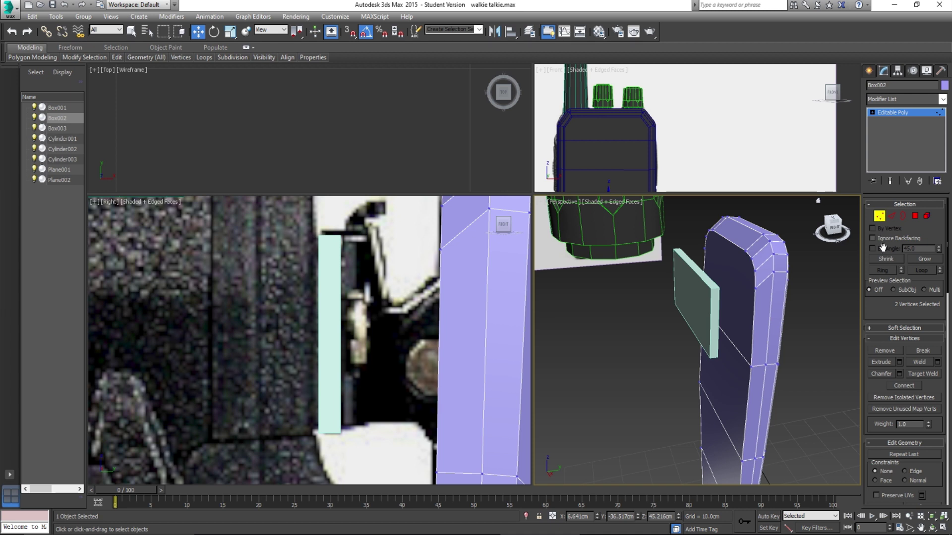
click(891, 216)
middle_drag(540, 297, 498, 302)
mouse_move(569, 304)
middle_down()
mouse_move(636, 307)
mouse_move(562, 297)
middle_up()
scroll(364, 318, down, 4)
drag(500, 366, 498, 364)
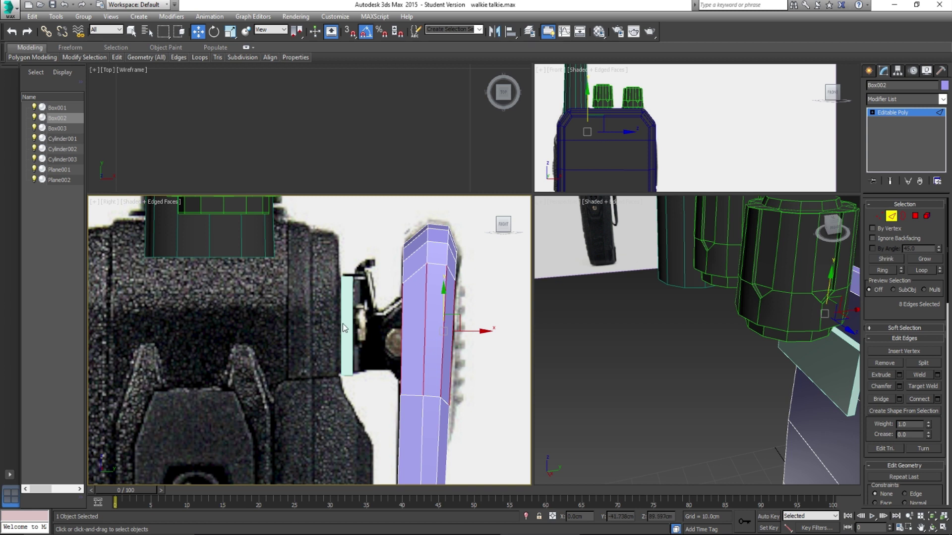
Step: Connect the eight selected edges with one segment, pinch 0 and slide 75
click(936, 401)
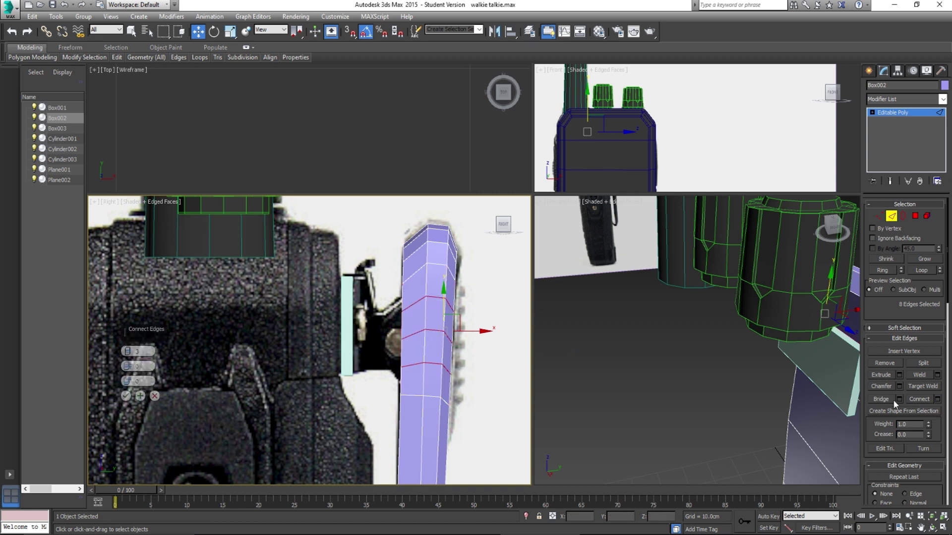
right_click(130, 352)
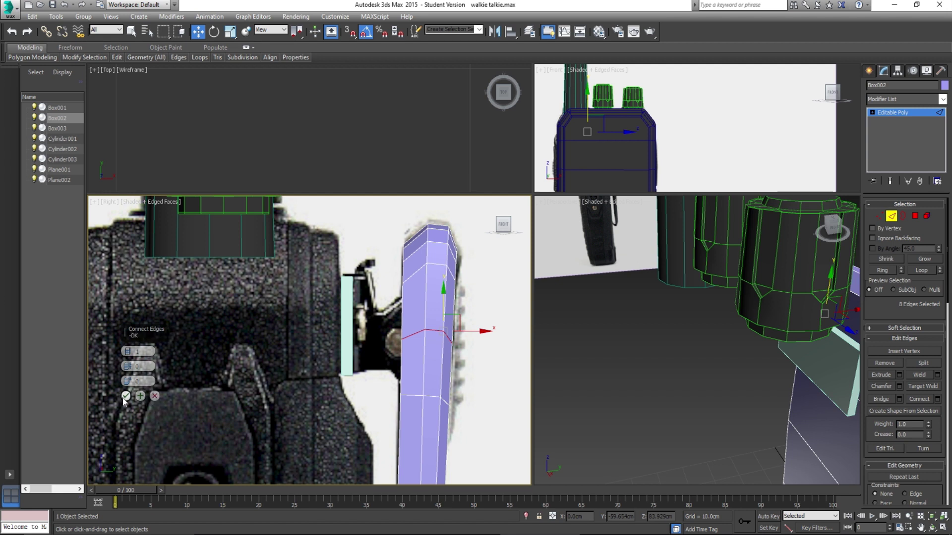
drag(128, 381, 128, 231)
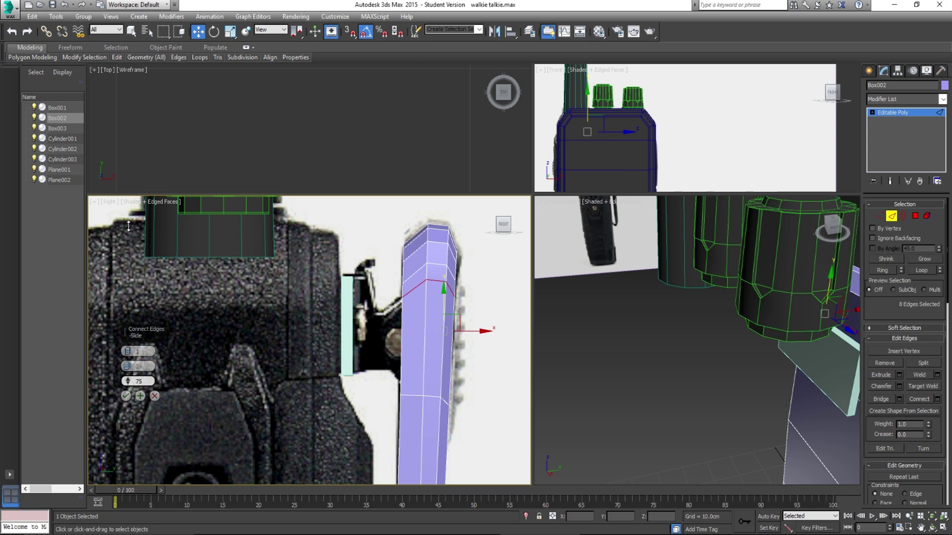
click(127, 397)
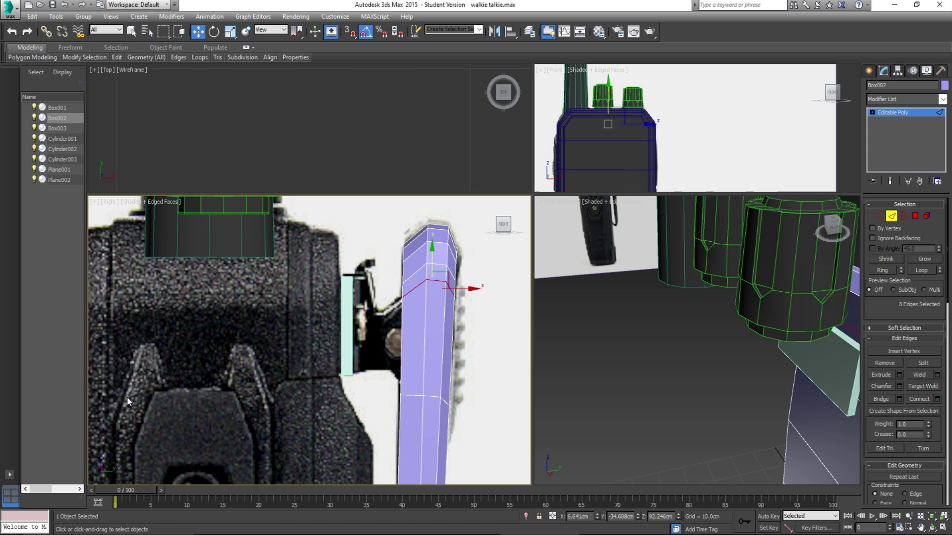
Step: Try to scale the new edge loop in the Perspective view and undo it
middle_drag(412, 358, 403, 353)
key(r)
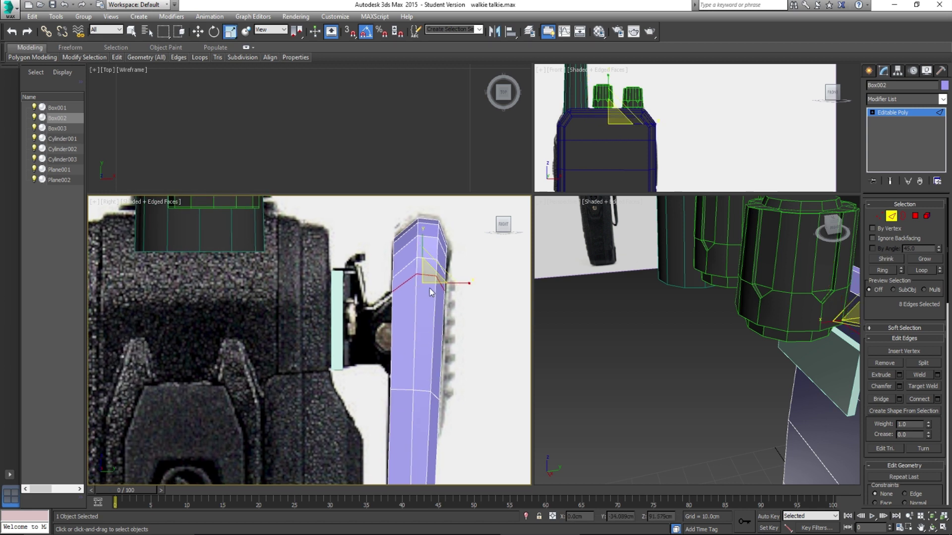
middle_drag(801, 301, 612, 295)
alt+middle_drag(773, 309, 723, 317)
scroll(697, 318, up, 2)
drag(803, 307, 726, 333)
alt+middle_drag(715, 441, 737, 440)
key(ctrl+z)
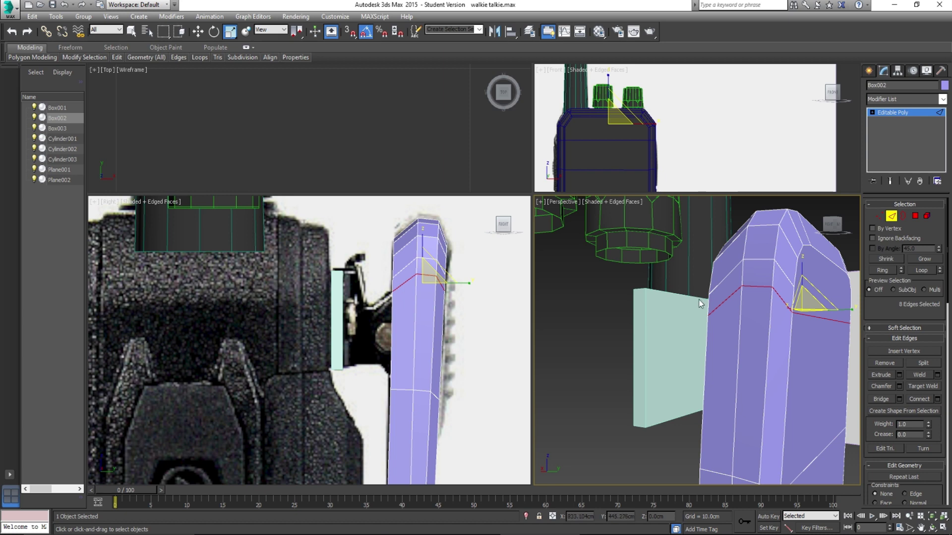
Step: Select the eight vertices of the row below the new edge loop and move them up about 1 cm in the Right view
scroll(391, 302, up, 6)
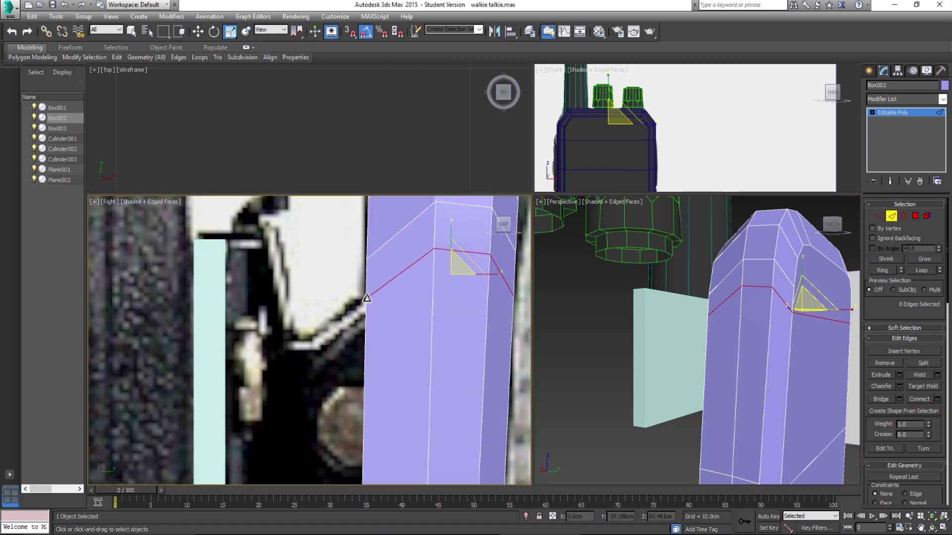
scroll(367, 282, down, 3)
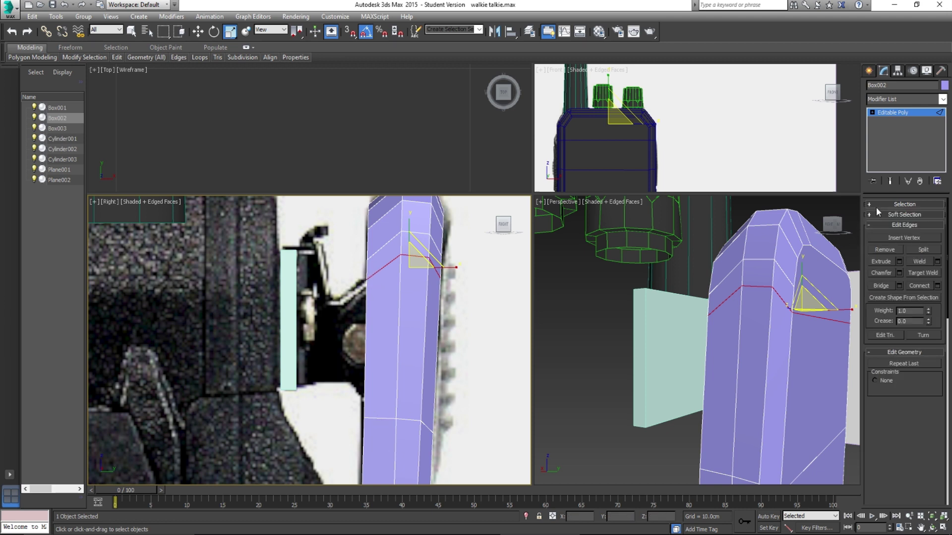
click(878, 215)
middle_drag(425, 405, 424, 367)
drag(320, 342, 476, 449)
key(q)
key(w)
drag(407, 356, 409, 335)
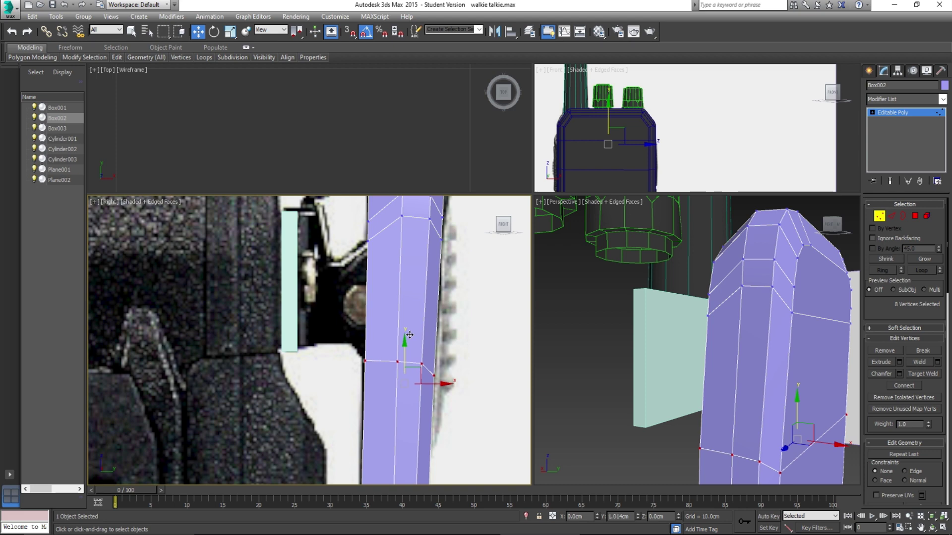
Step: Select the two crosswise edges on the clip's inner face that bound the section facing the mounting plate
middle_drag(363, 360, 367, 388)
alt+middle_drag(743, 365, 785, 355)
click(892, 215)
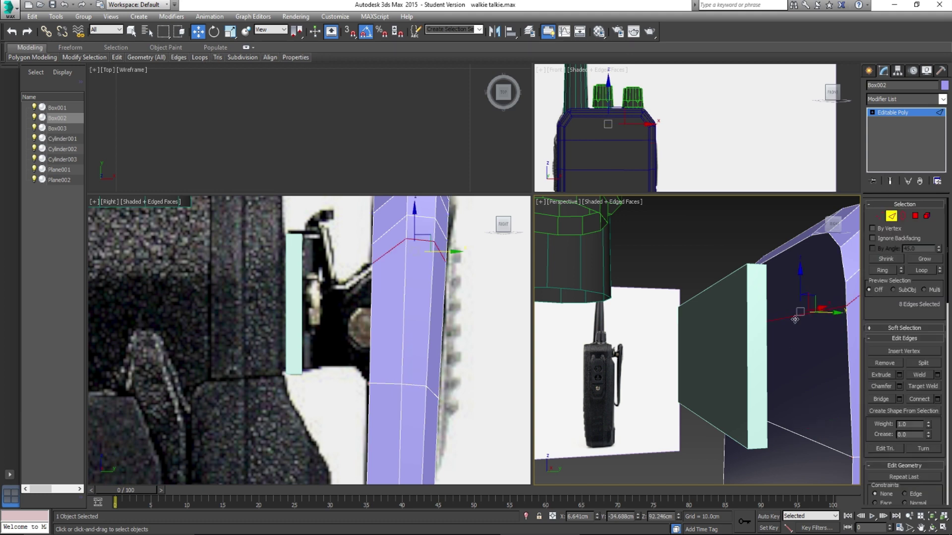
alt+middle_drag(824, 293, 810, 305)
click(756, 398)
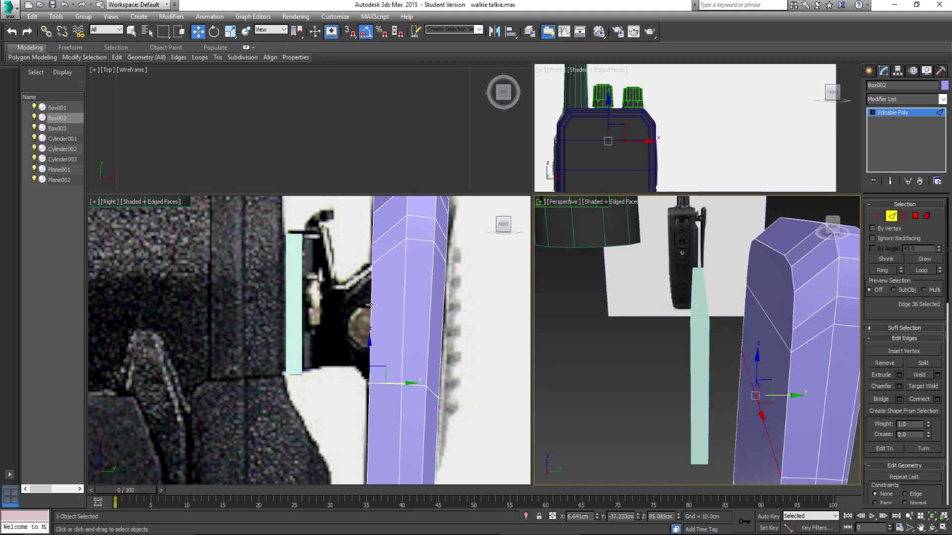
ctrl+click(759, 306)
scroll(760, 309, down, 3)
mouse_move(759, 327)
alt+middle_down()
mouse_move(798, 337)
mouse_move(755, 345)
mouse_move(775, 351)
mouse_move(757, 337)
alt+middle_up()
scroll(776, 350, up, 3)
click(741, 301)
ctrl+click(727, 379)
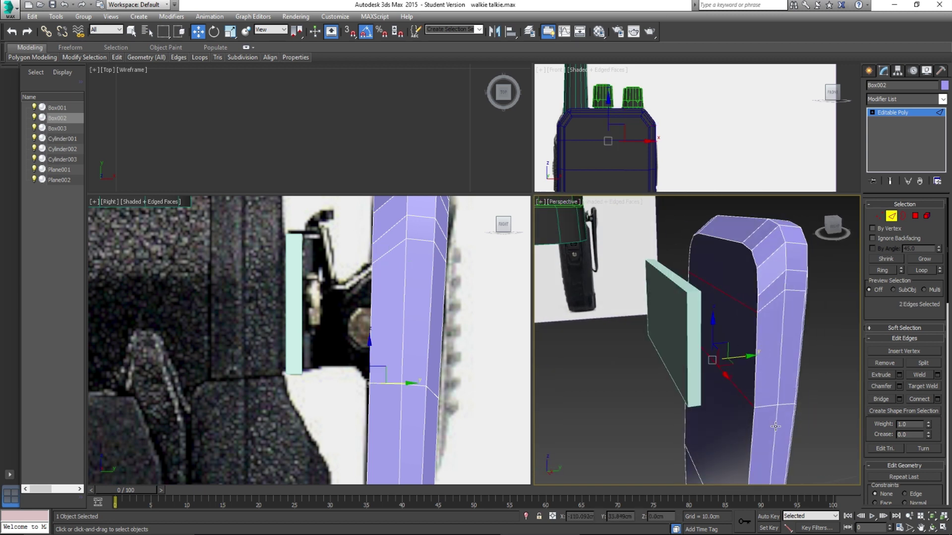
Step: Connect the two inner-face edges with two segments, pinch 65 and slide 0
click(937, 399)
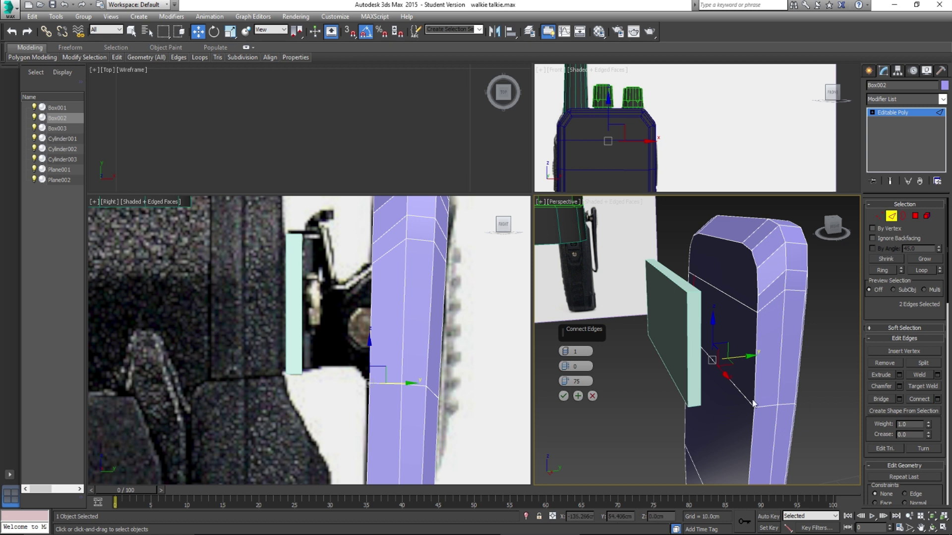
right_click(565, 382)
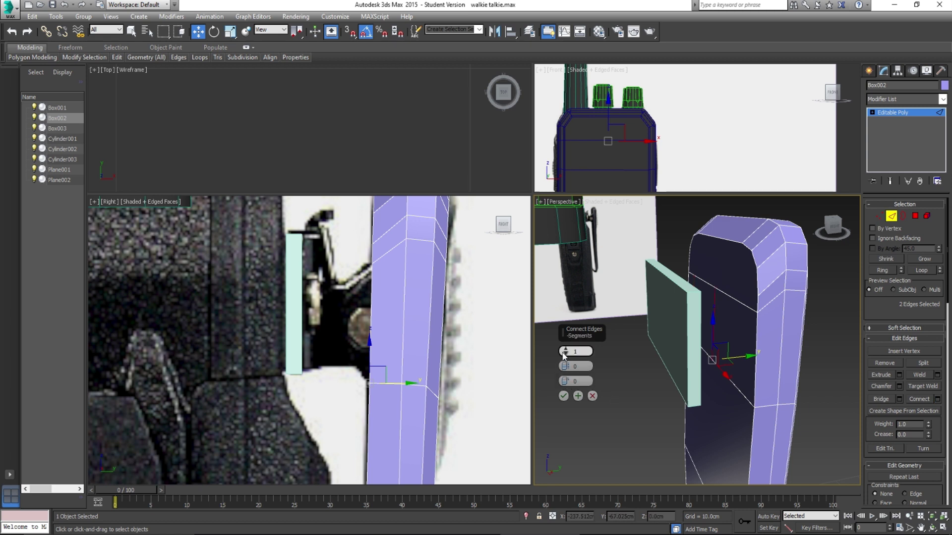
click(565, 350)
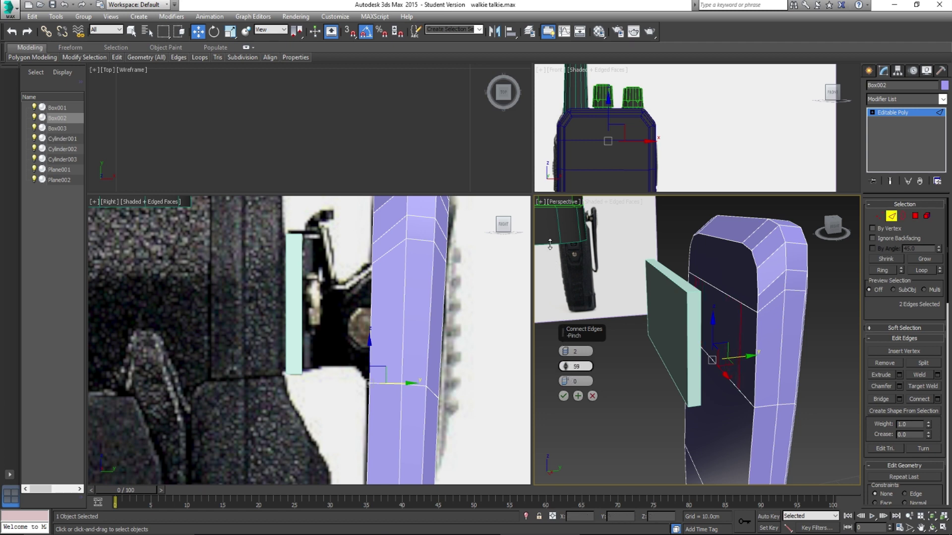
alt+middle_drag(667, 296, 647, 310)
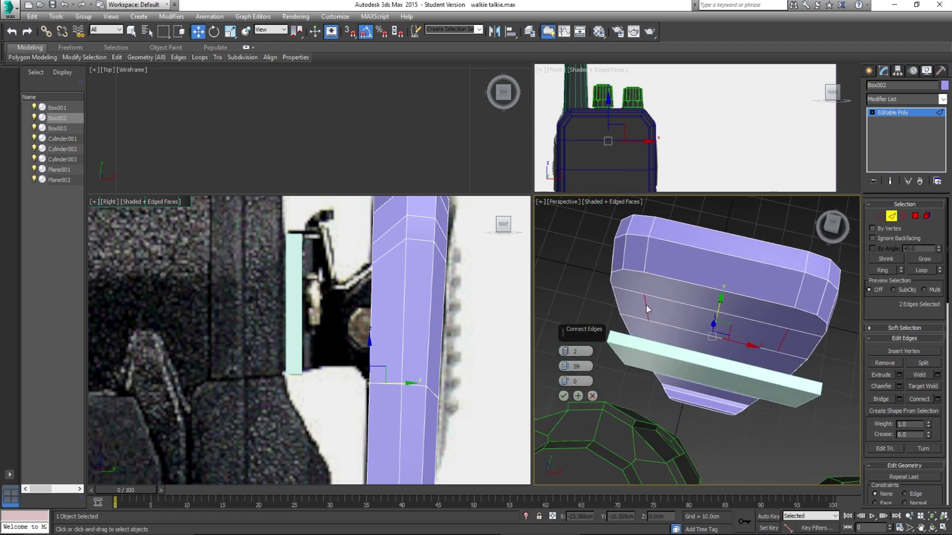
drag(564, 368, 564, 353)
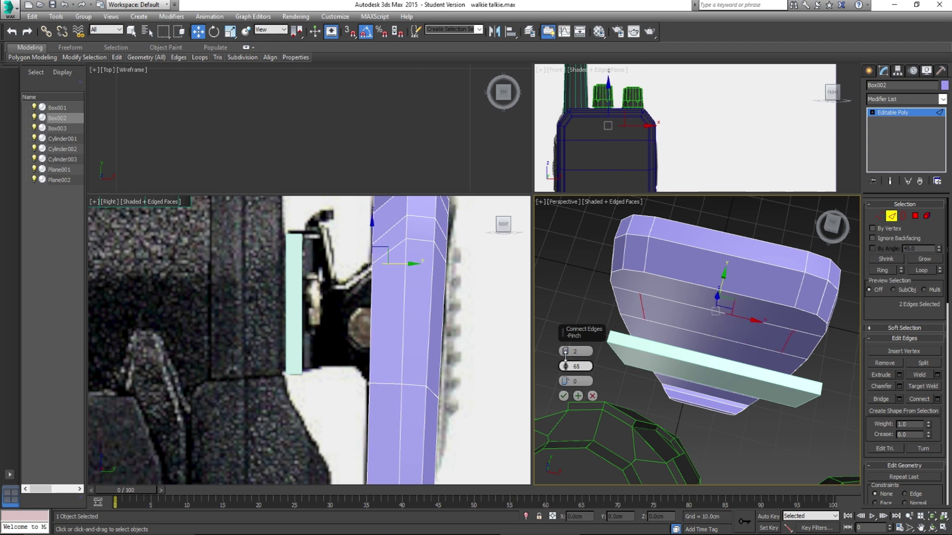
click(564, 396)
Step: Extrude the two narrow outer polygons on the clip's inner face toward the mounting plate
alt+middle_drag(704, 365, 654, 320)
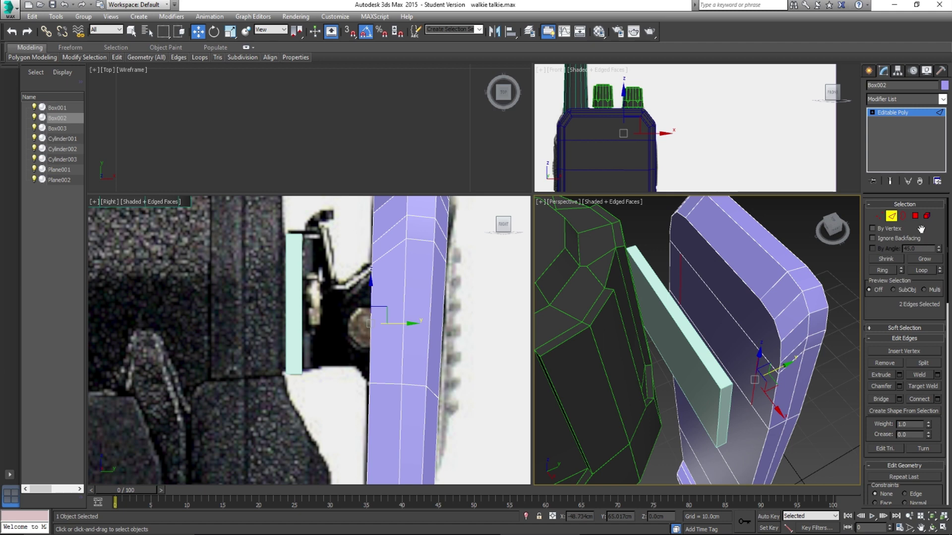
key(4)
click(763, 385)
ctrl+click(676, 264)
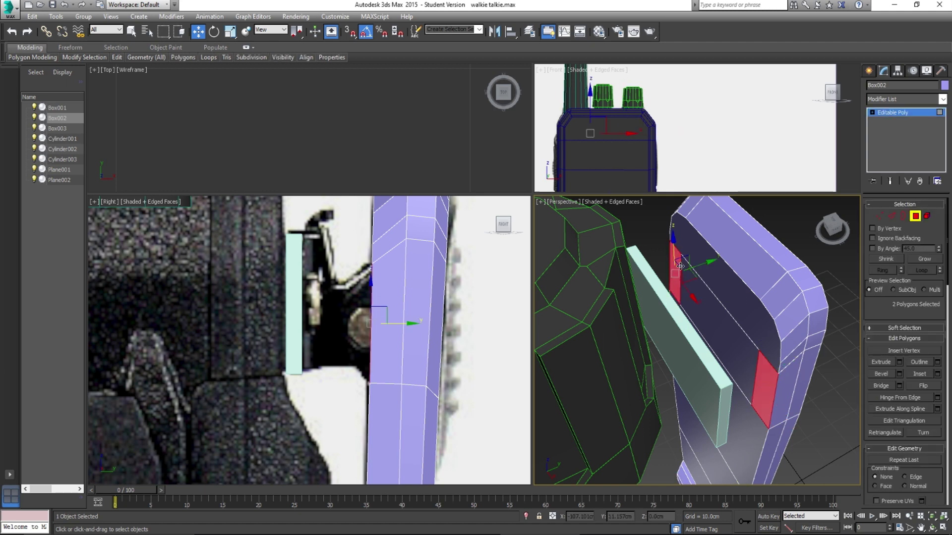
click(898, 363)
alt+middle_drag(694, 364, 665, 363)
click(563, 381)
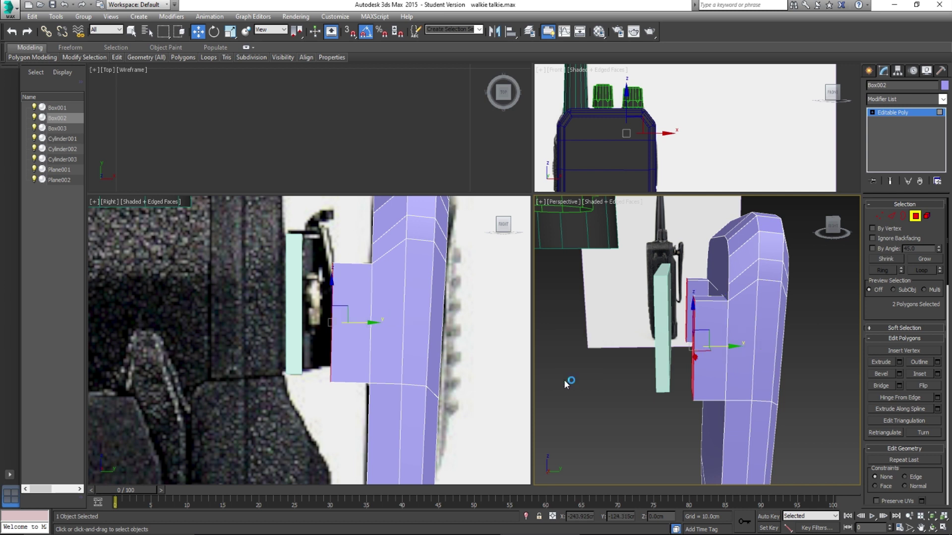
Step: Turn on see-through display and move the extruded end faces slightly back toward the clip in the Right view
right_click(417, 327)
key(alt+x)
scroll(329, 317, up, 2)
mouse_move(360, 326)
mouse_down()
mouse_move(417, 328)
mouse_move(371, 324)
mouse_up()
Step: Move the extruded tabs' four upper end vertices down and four lower end vertices up to taper the tabs
click(878, 215)
drag(362, 273, 361, 271)
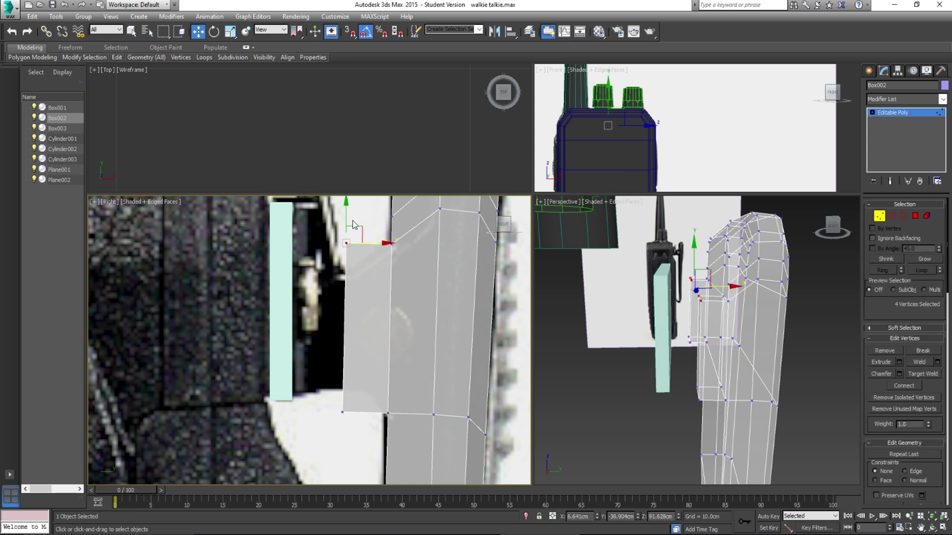
drag(350, 218, 356, 303)
drag(337, 412, 387, 371)
click(343, 362)
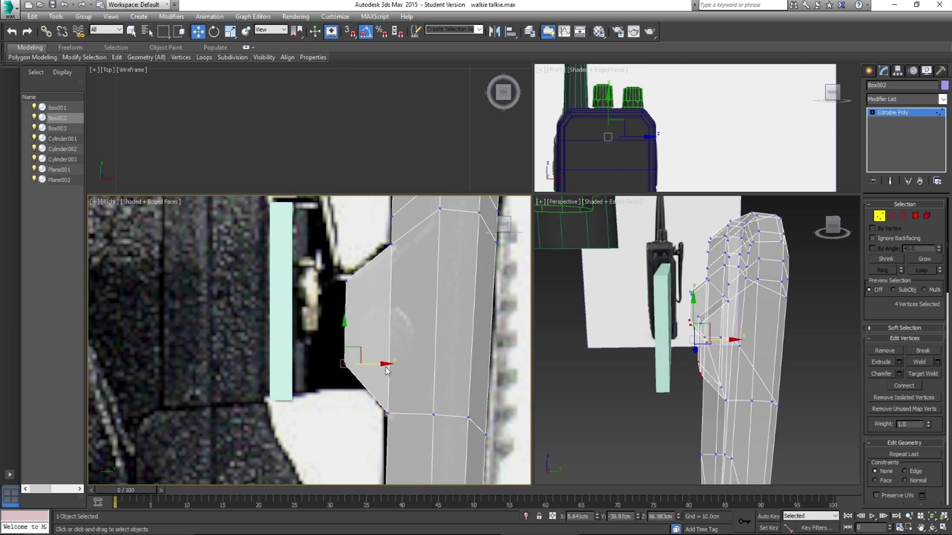
Step: Select the four corner edges at the tapered ends of the clip's two side tabs
click(891, 216)
alt+middle_drag(728, 317, 764, 335)
click(765, 336)
ctrl+click(765, 390)
mouse_move(704, 352)
alt+middle_down()
mouse_move(658, 325)
mouse_move(740, 299)
mouse_move(627, 297)
mouse_move(674, 315)
mouse_move(704, 346)
mouse_move(714, 313)
mouse_move(728, 303)
alt+middle_up()
scroll(676, 318, down, 3)
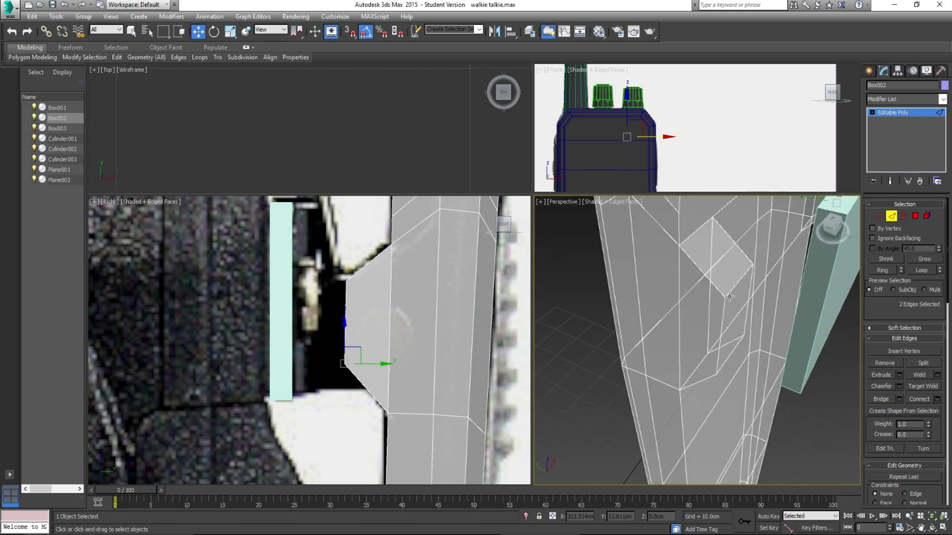
key(alt+x)
ctrl+click(738, 283)
ctrl+click(734, 347)
alt+middle_drag(734, 347, 741, 293)
scroll(688, 317, down, 4)
scroll(742, 293, up, 5)
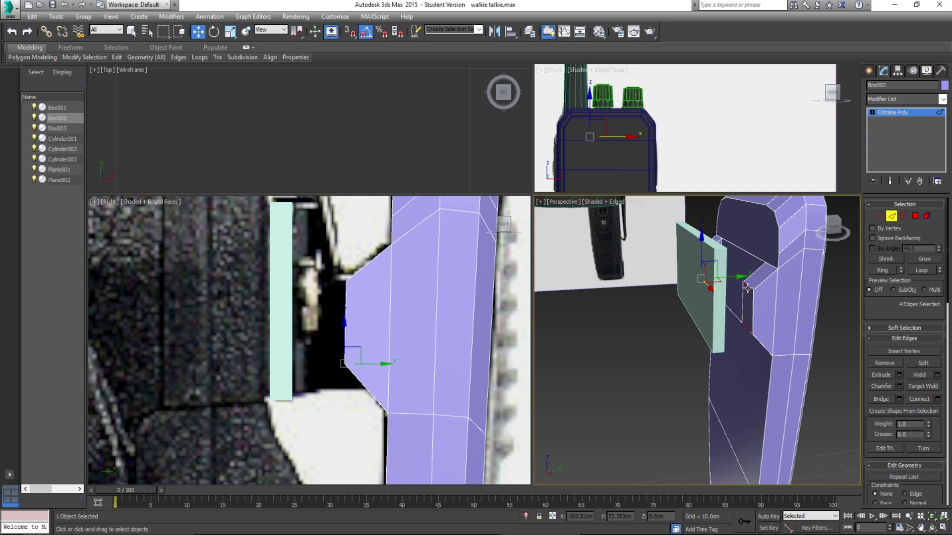
Step: Chamfer the selected tab end edges with an amount of 0.748 cm
click(899, 386)
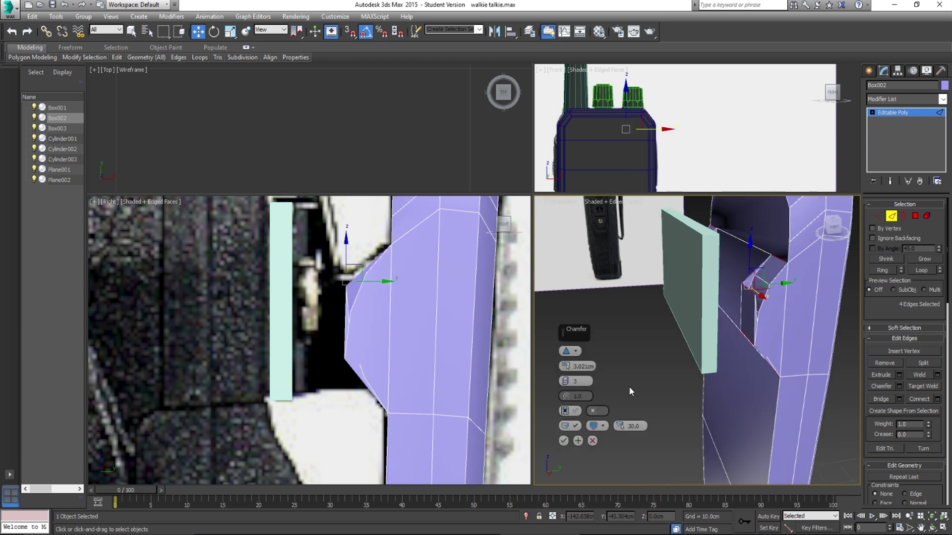
alt+middle_drag(656, 352, 569, 374)
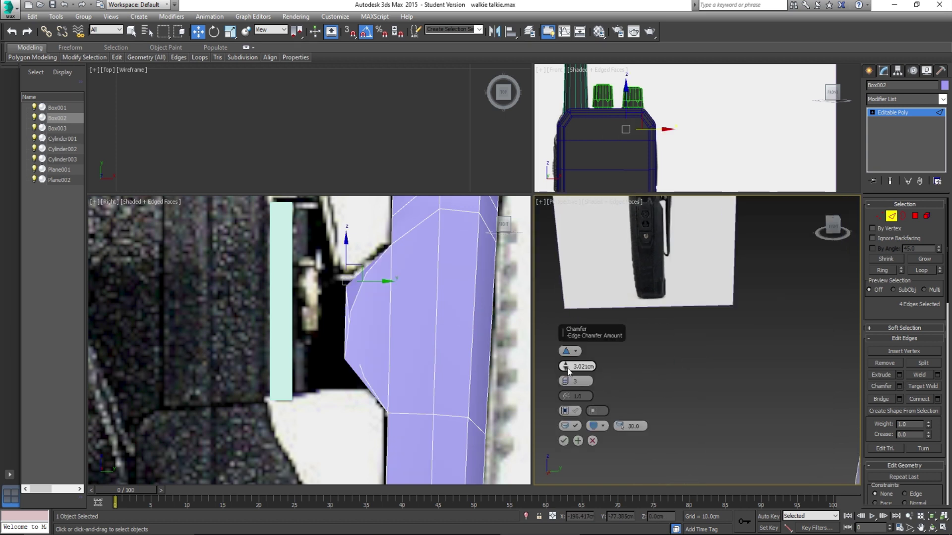
right_click(566, 367)
drag(568, 372, 568, 369)
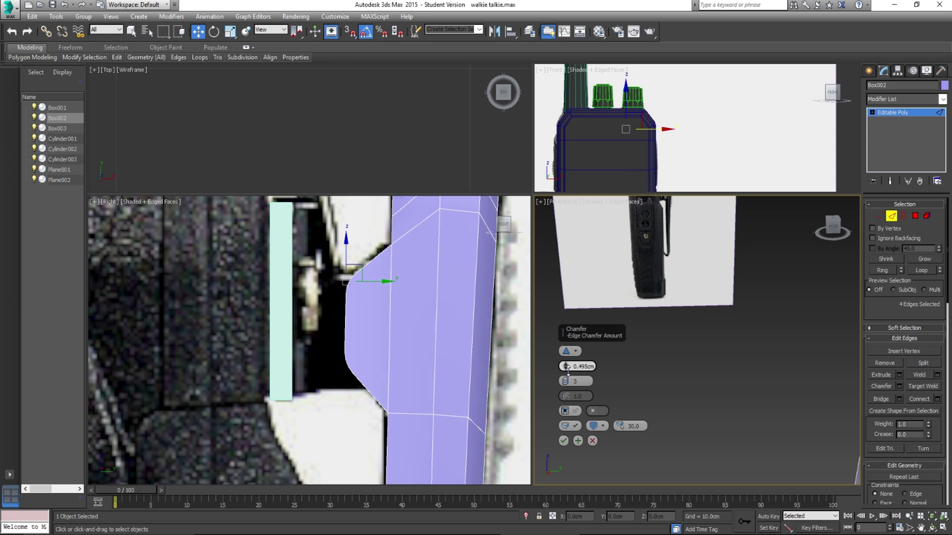
middle_drag(650, 232, 672, 372)
scroll(642, 321, down, 4)
scroll(640, 394, up, 6)
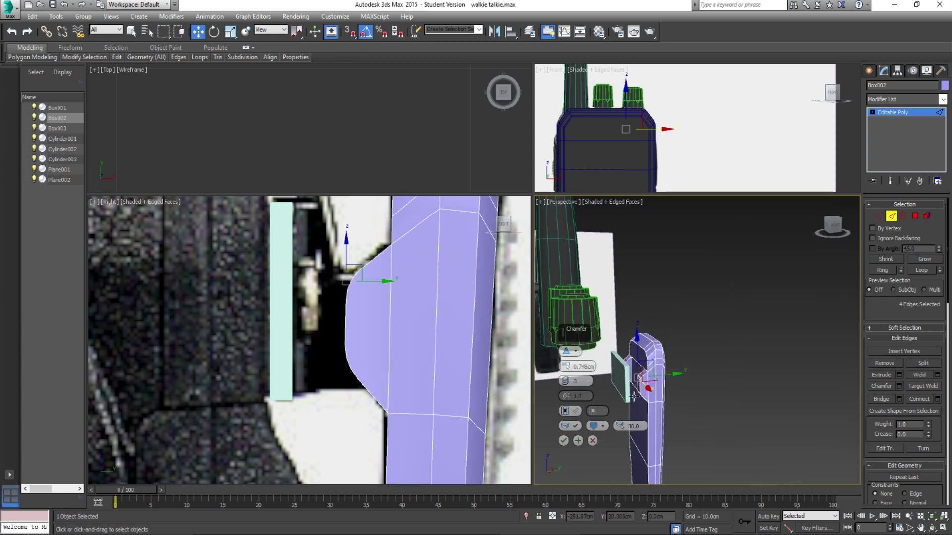
scroll(638, 396, up, 2)
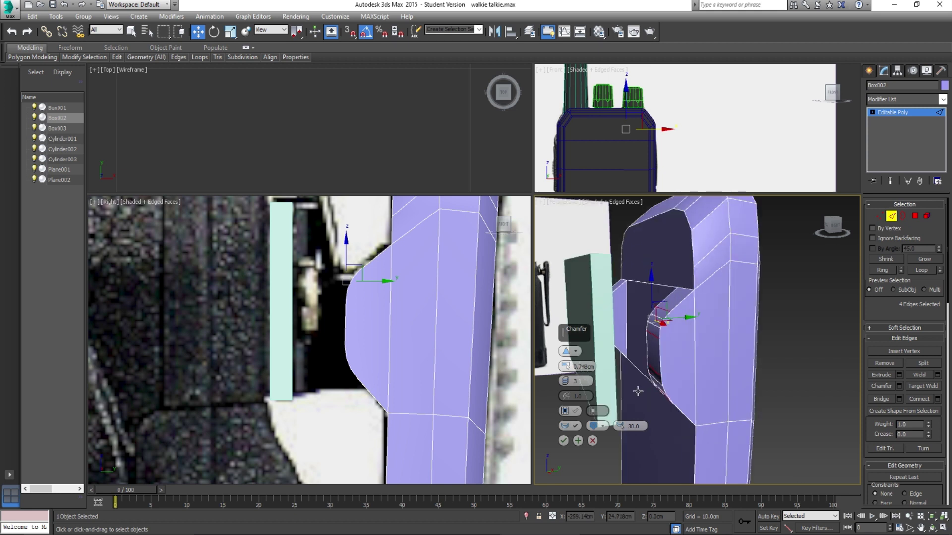
Step: Compare chamfer segment counts from one to three and apply the tab chamfer with one segment
click(565, 383)
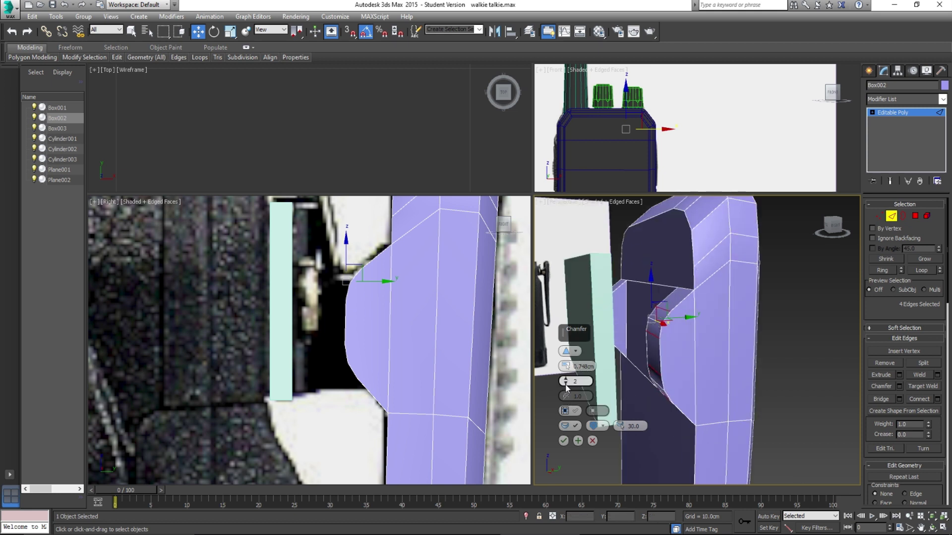
click(566, 385)
drag(567, 367, 567, 364)
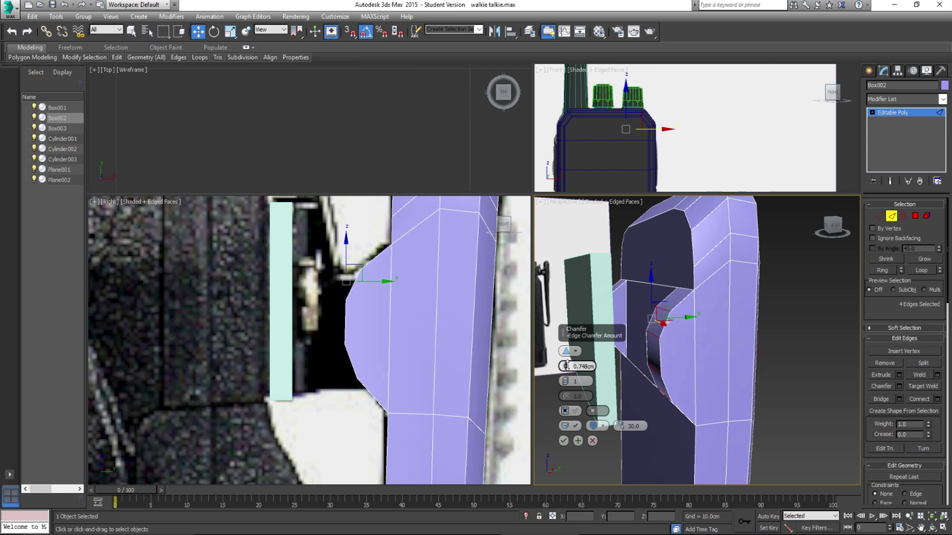
drag(567, 366, 567, 366)
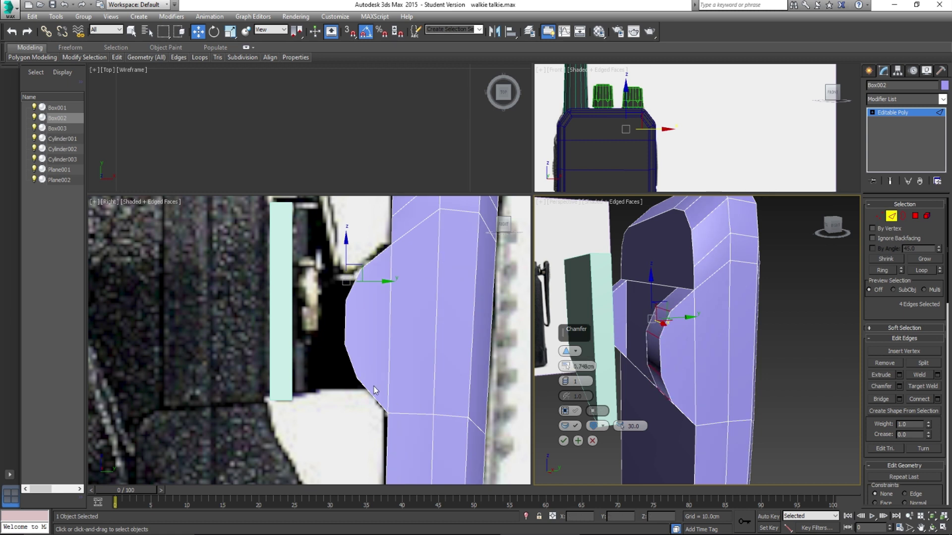
click(566, 377)
click(567, 379)
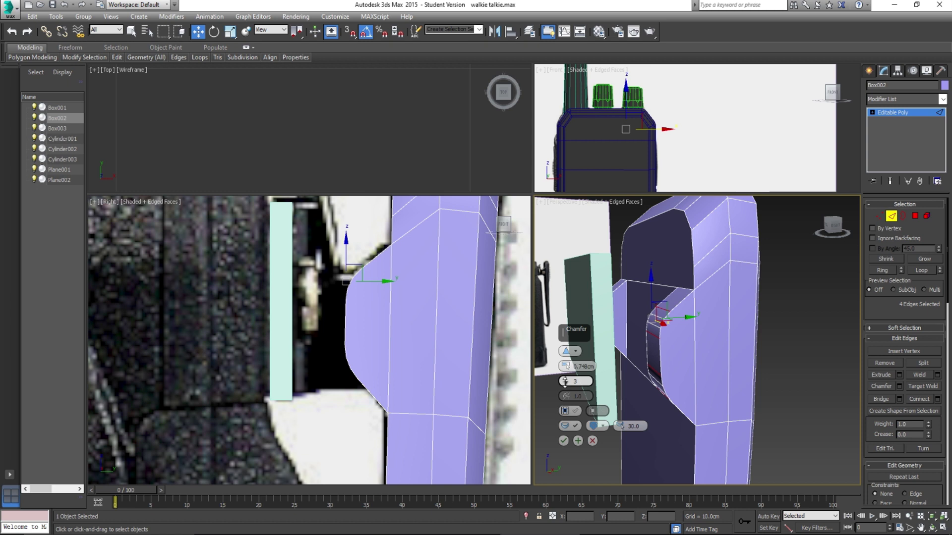
click(563, 440)
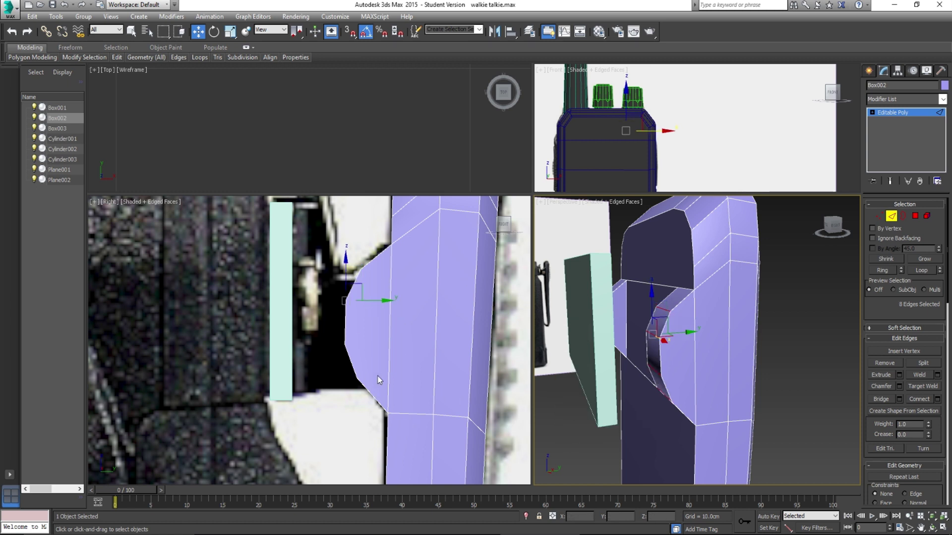
Step: Try to scale the 16 rounded end vertices of both tabs inward across the clip's width
alt+middle_drag(609, 353, 714, 346)
key(alt+x)
key(alt+x)
middle_drag(714, 346, 723, 350)
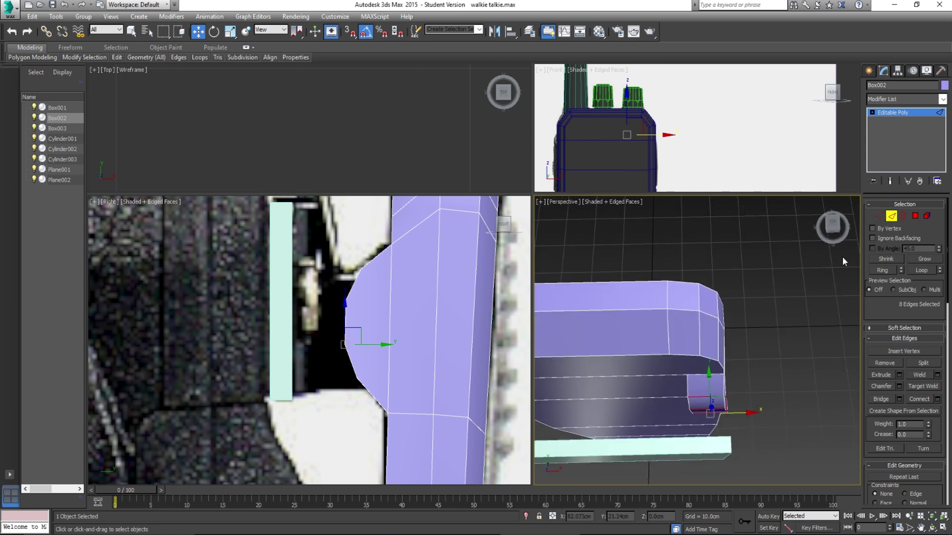
key(1)
drag(336, 237, 374, 439)
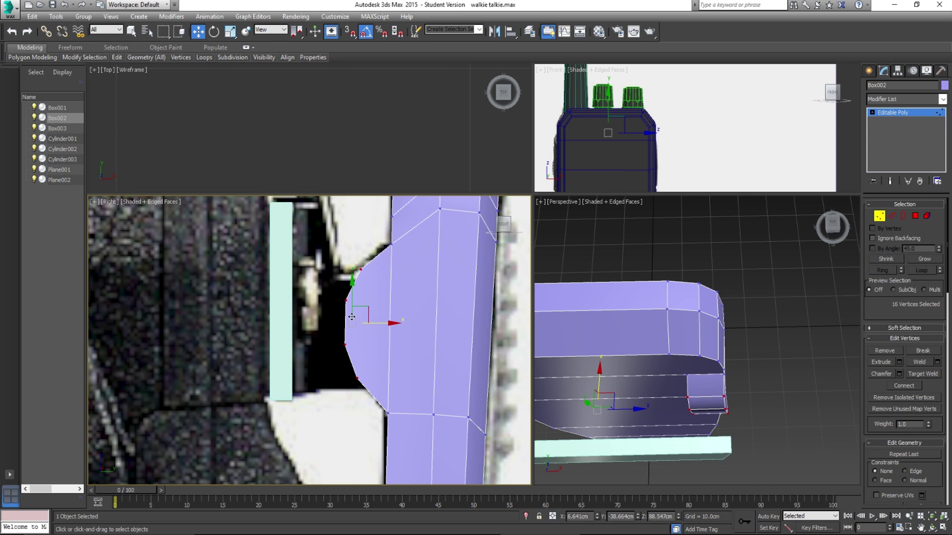
drag(322, 232, 375, 424)
alt+middle_drag(597, 395, 607, 373)
key(r)
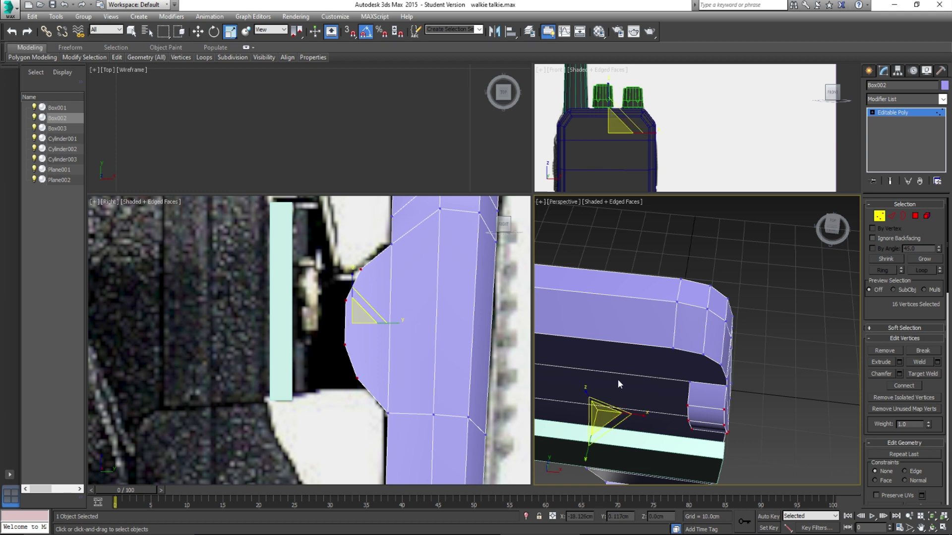
drag(637, 418, 623, 416)
key(ctrl+z)
click(891, 218)
alt+middle_drag(719, 353, 664, 370)
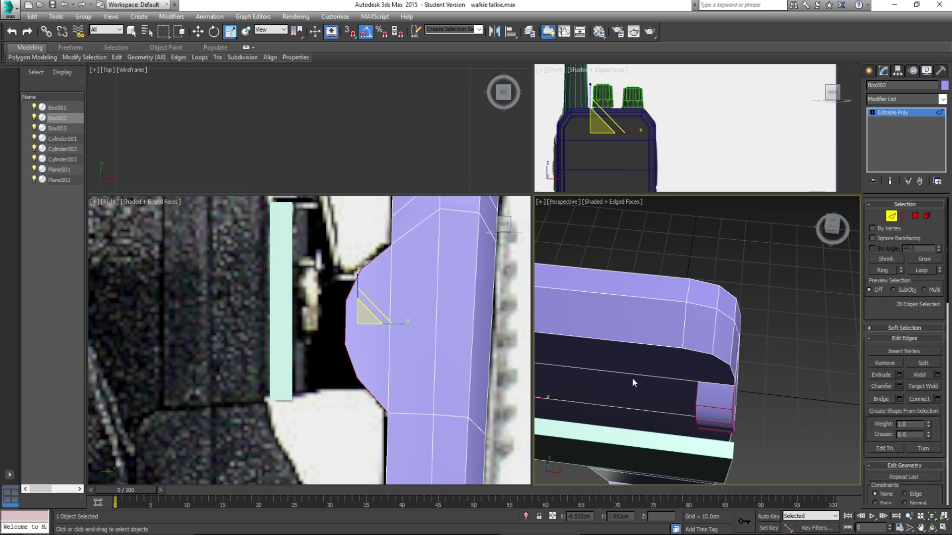
drag(545, 400, 526, 403)
right_click(527, 403)
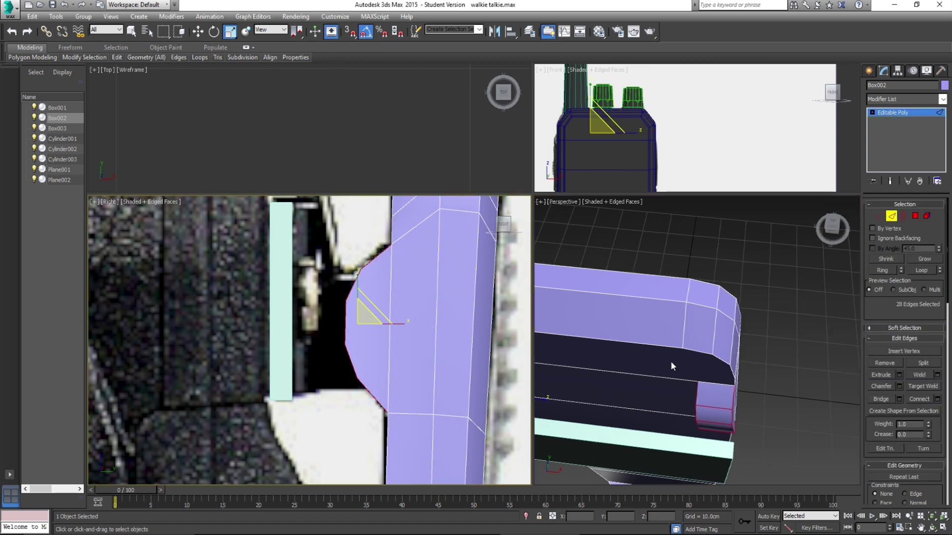
click(878, 216)
middle_click(716, 396)
alt+middle_drag(716, 397, 722, 429)
drag(726, 406, 725, 405)
alt+middle_drag(725, 405, 748, 416)
click(766, 435)
drag(728, 402, 727, 402)
alt+middle_drag(728, 404, 690, 332)
click(750, 397)
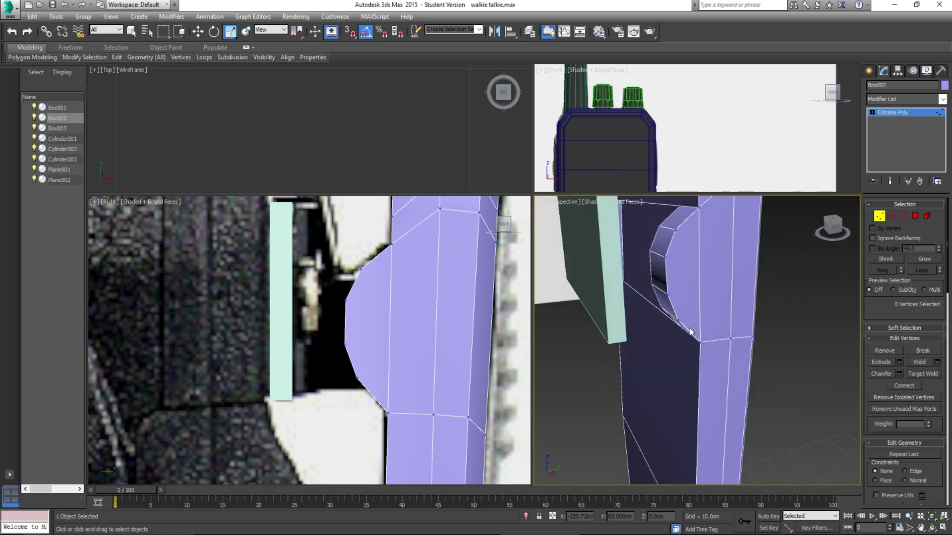
Step: Scale the four outer end vertices of the tab on the clip's positive X side flat along the X axis
click(677, 319)
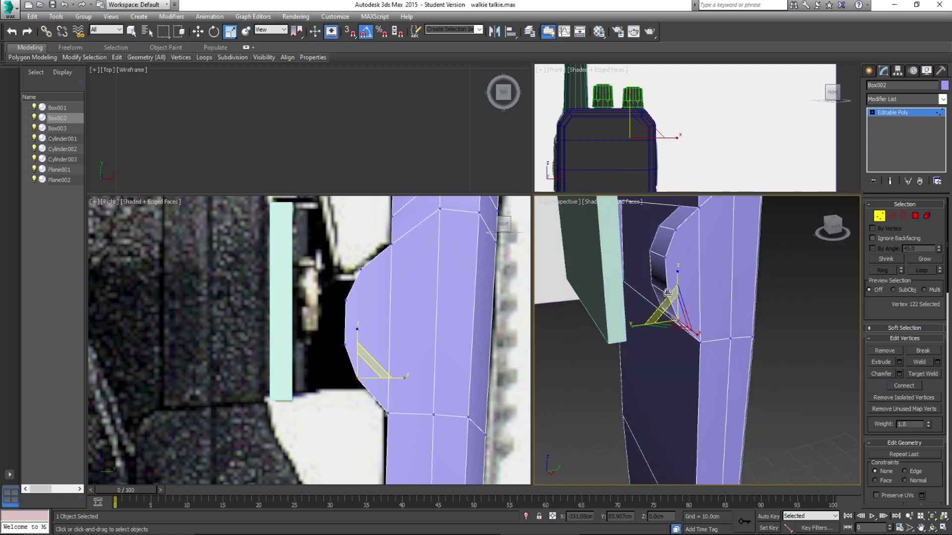
key(w)
ctrl+click(668, 294)
ctrl+click(666, 256)
ctrl+click(675, 228)
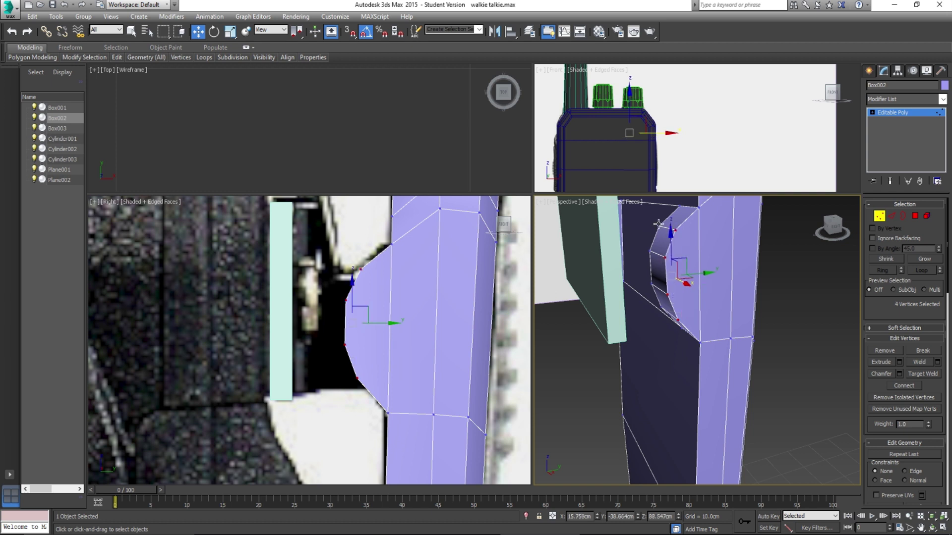
alt+middle_drag(622, 268, 627, 278)
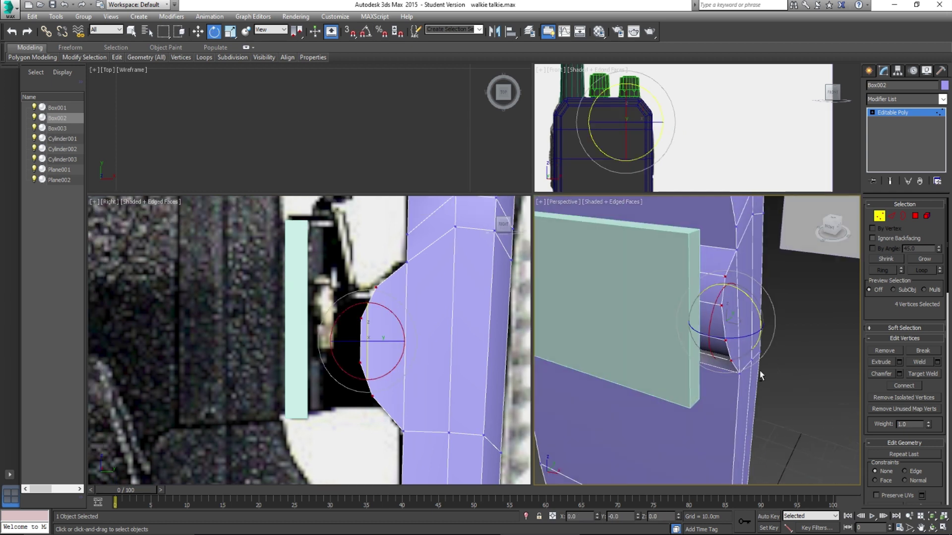
alt+middle_drag(760, 373, 704, 373)
key(r)
drag(771, 328, 444, 333)
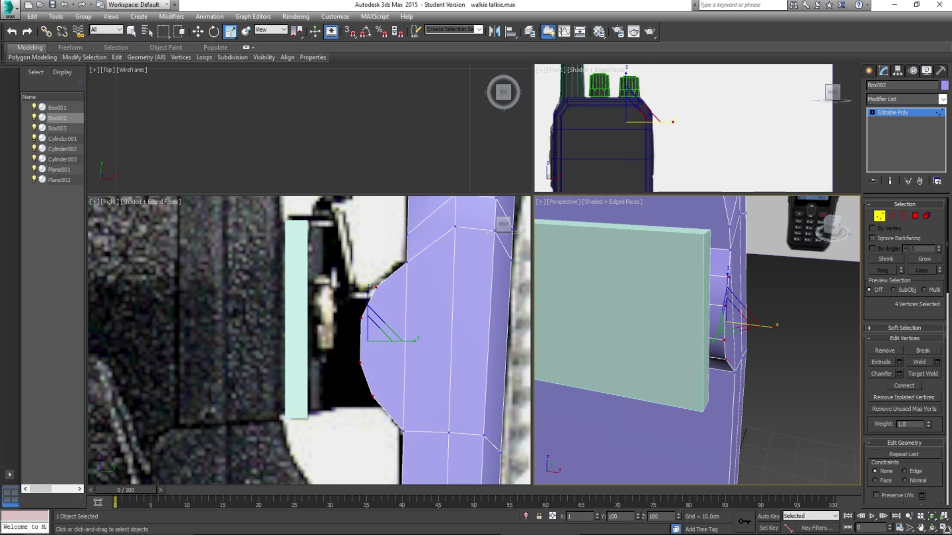
Step: Rotate the flattened tab vertices about the Y axis to follow the slant of the clip's side
alt+middle_drag(641, 293, 720, 296)
key(e)
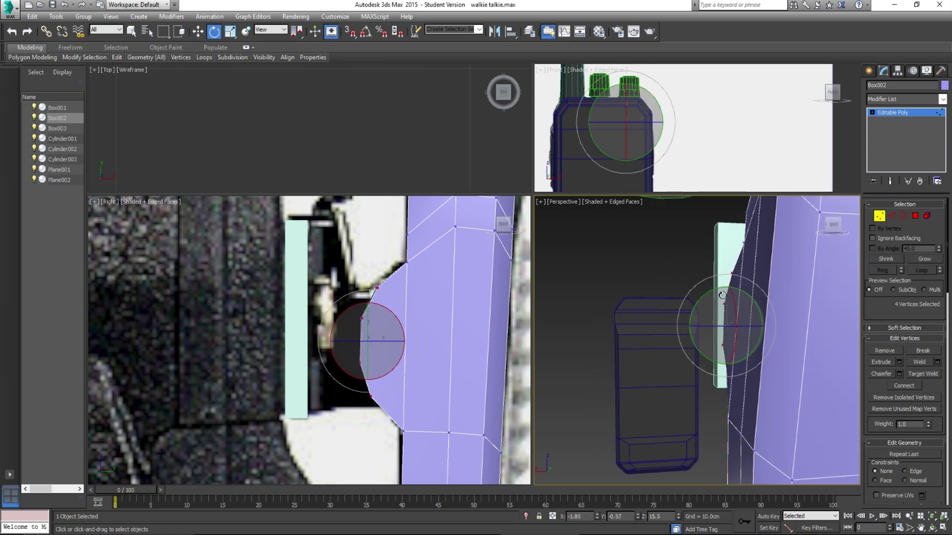
mouse_move(702, 296)
alt+middle_down()
mouse_move(724, 309)
mouse_move(713, 289)
alt+middle_up()
drag(710, 294, 713, 297)
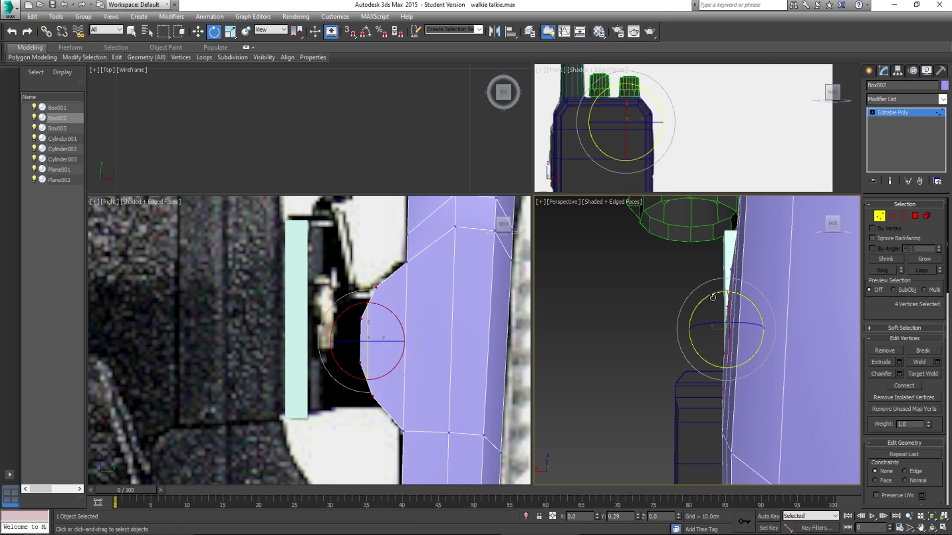
Step: Scale the opposite tab's four outer end vertices flat along the X axis
alt+middle_drag(712, 298, 688, 341)
scroll(640, 383, down, 5)
scroll(702, 351, down, 5)
scroll(661, 333, up, 2)
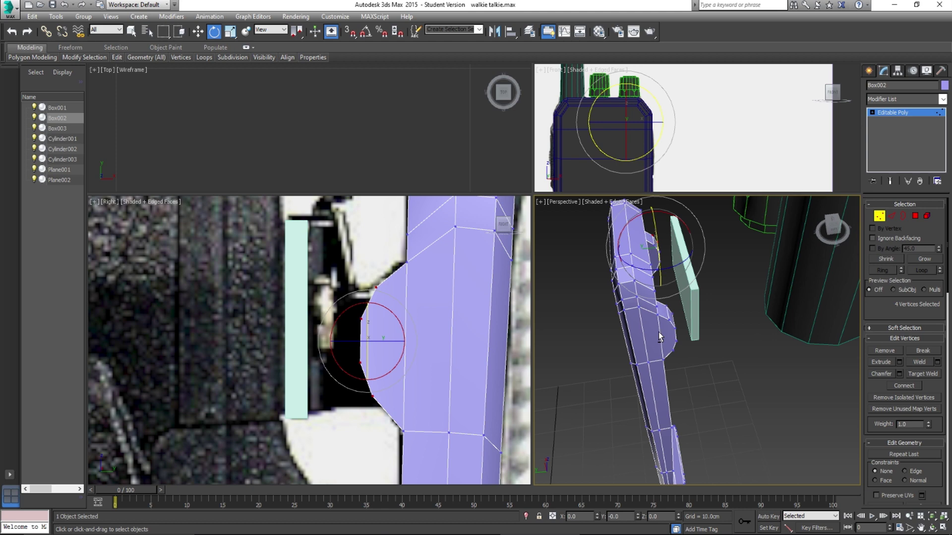
scroll(659, 333, up, 2)
click(672, 316)
ctrl+click(681, 328)
ctrl+click(682, 347)
ctrl+click(677, 356)
alt+middle_drag(700, 356, 665, 320)
scroll(665, 340, up, 3)
scroll(665, 339, down, 1)
key(z)
key(r)
drag(740, 346, 408, 298)
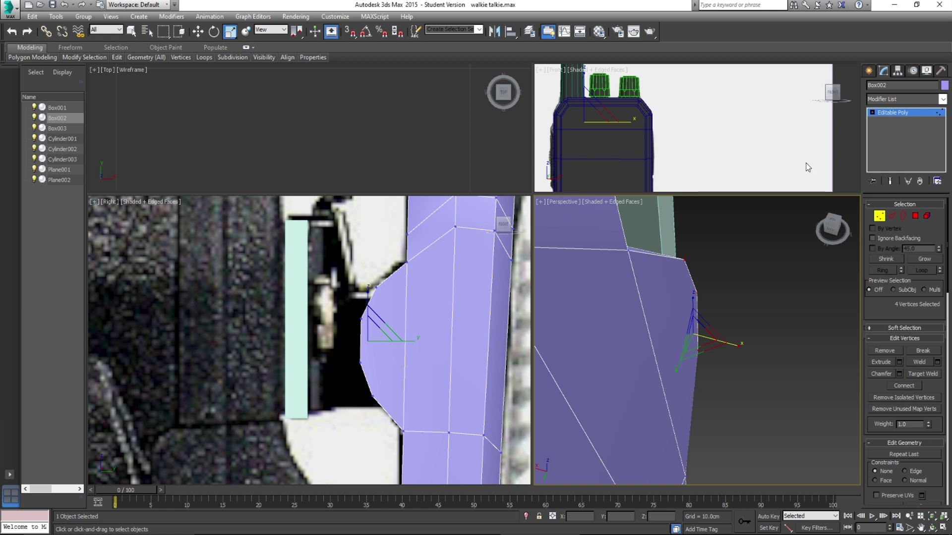
Step: Rotate the opposite tab's flattened vertices about the Y axis to match the clip's slanted side
key(e)
alt+middle_drag(739, 305, 762, 290)
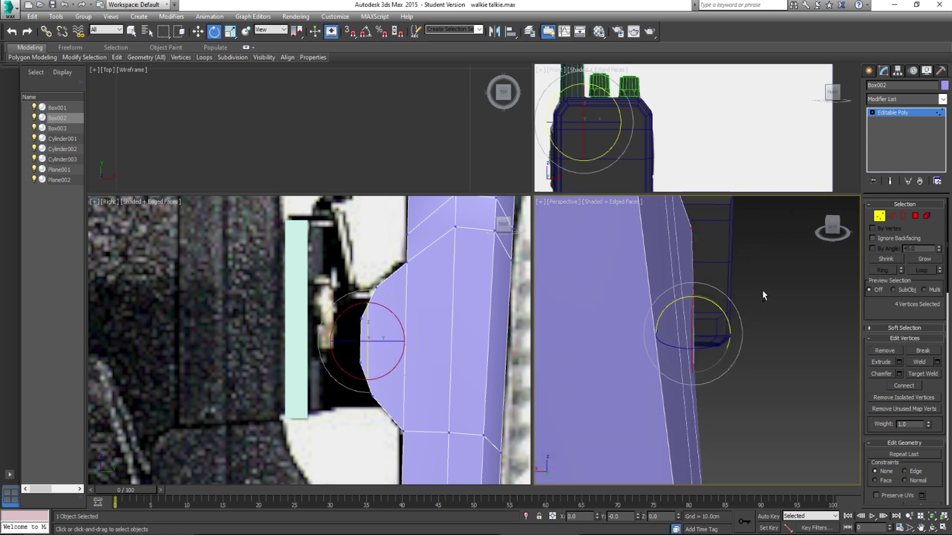
drag(727, 316, 722, 309)
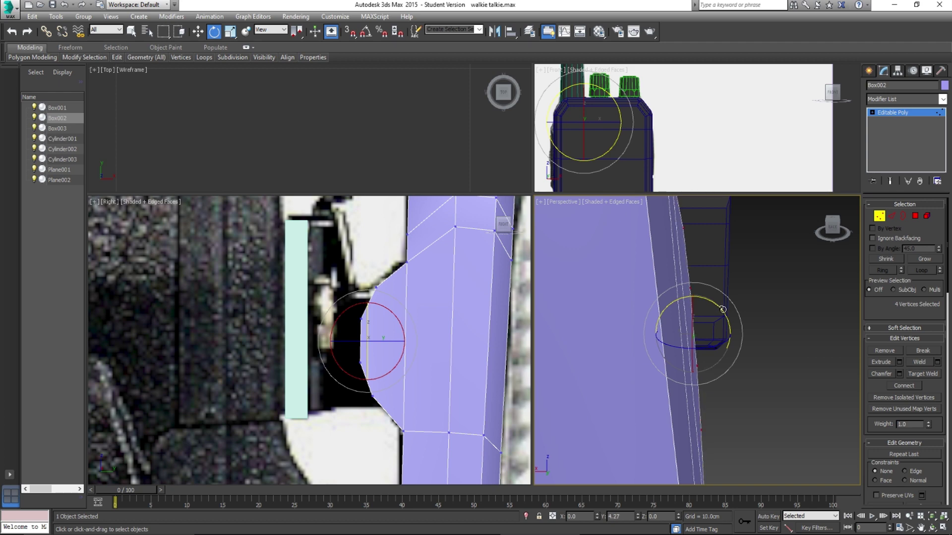
Step: Delete the rectangular mounting plate Box003 behind the belt clip
alt+middle_drag(722, 309, 714, 277)
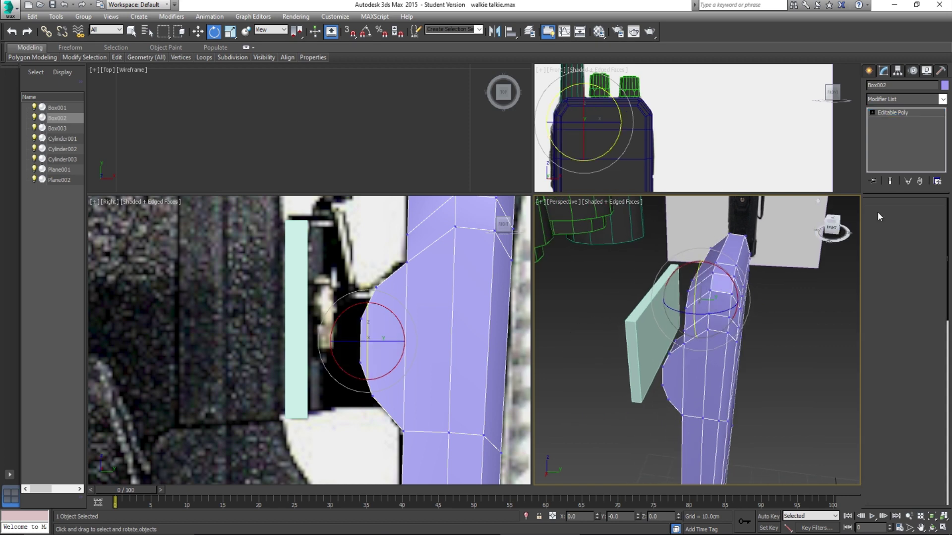
click(662, 306)
alt+middle_drag(629, 317, 663, 339)
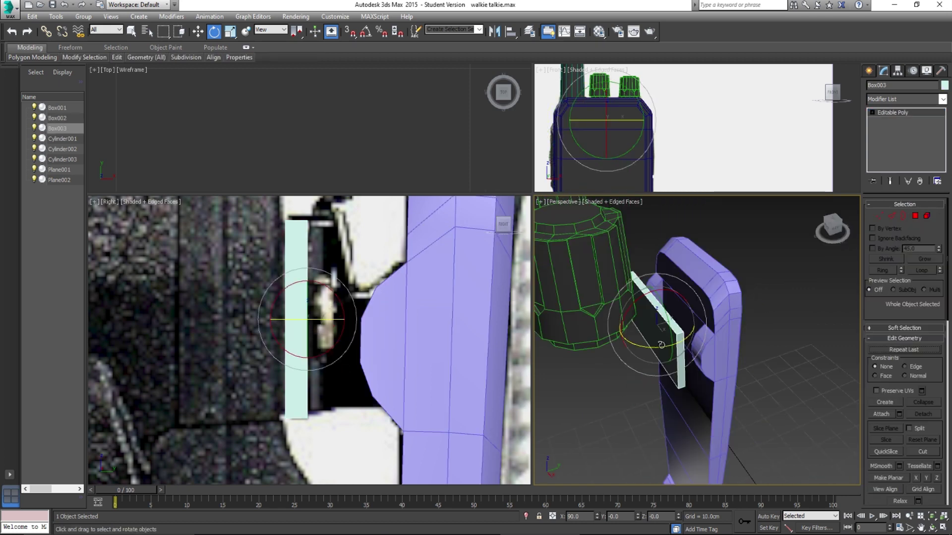
key(Delete)
Step: Create a 10-sided cylinder beside the radio in the Front view, with a radius of about 6.66 cm and height of about -29.35 cm
click(869, 71)
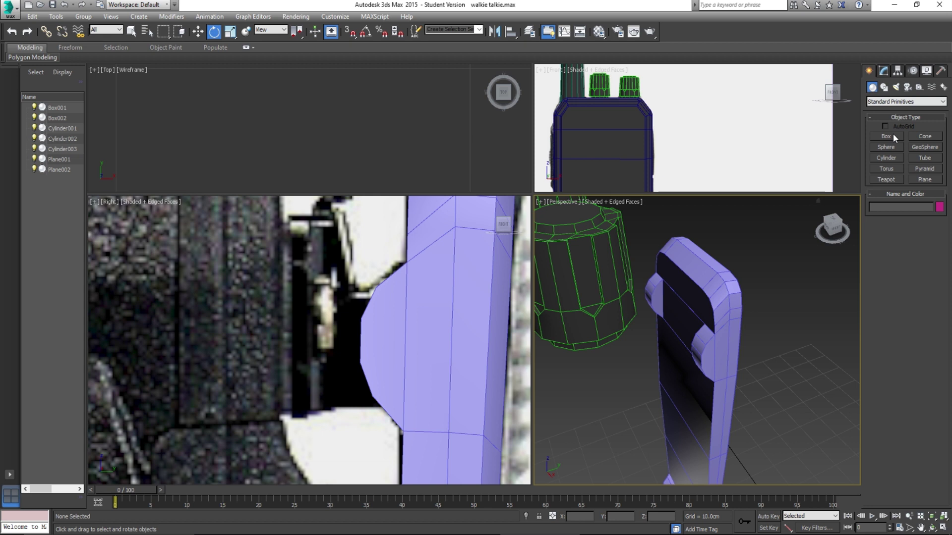
click(885, 158)
click(684, 172)
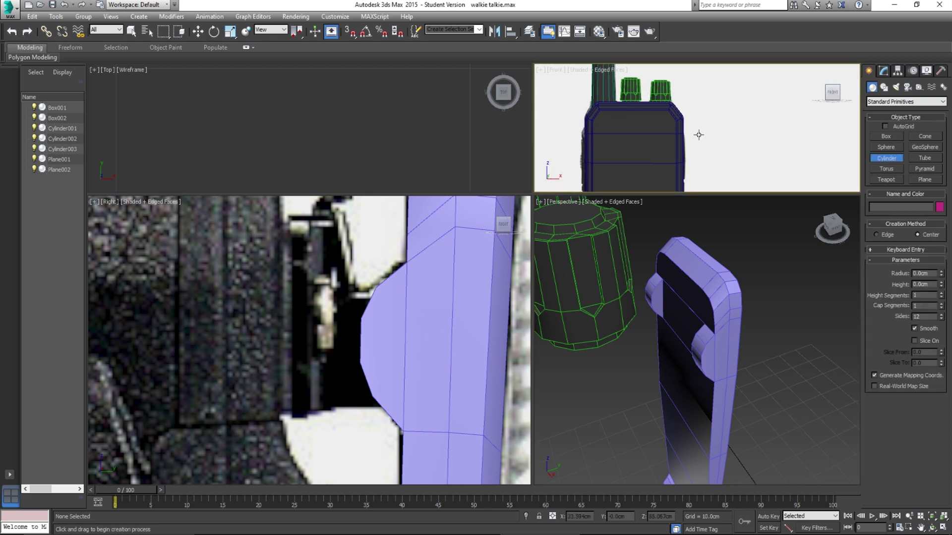
scroll(720, 122, up, 6)
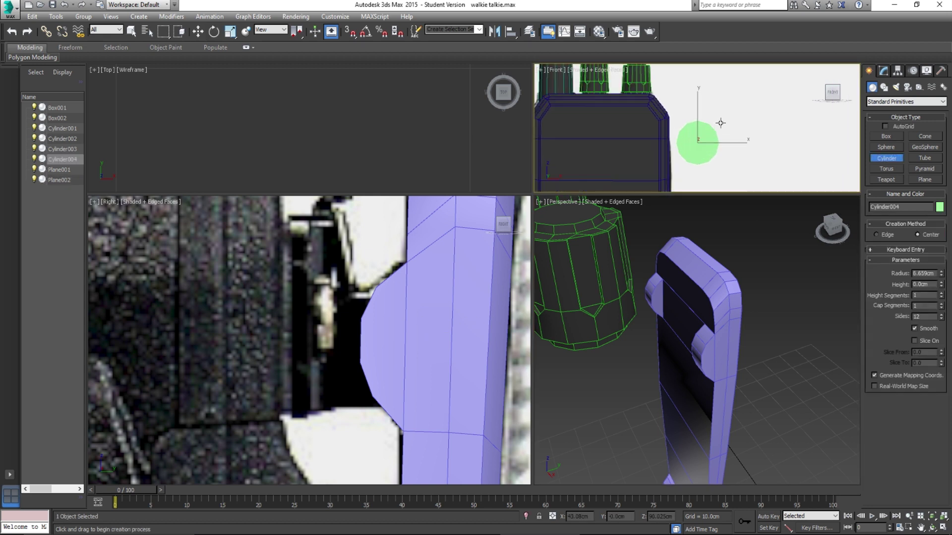
middle_drag(694, 159, 687, 125)
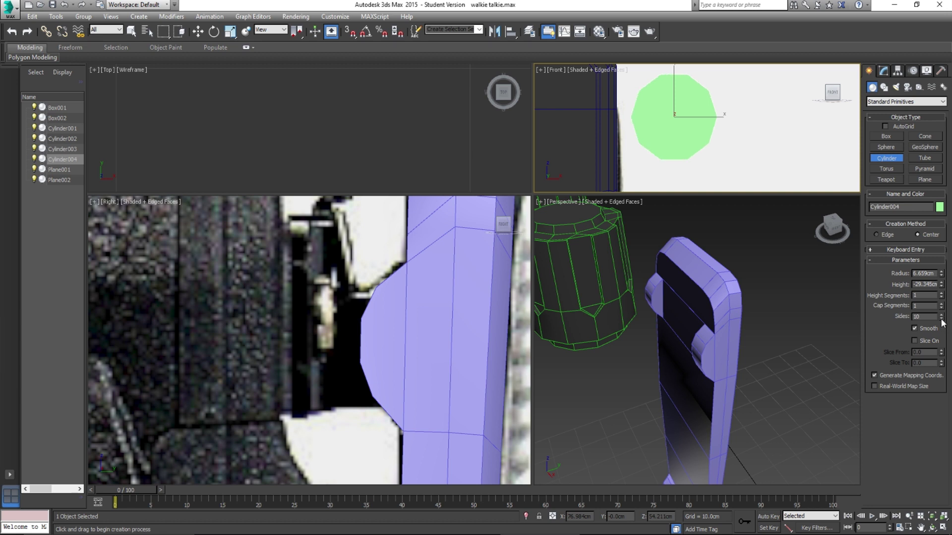
scroll(668, 340, down, 4)
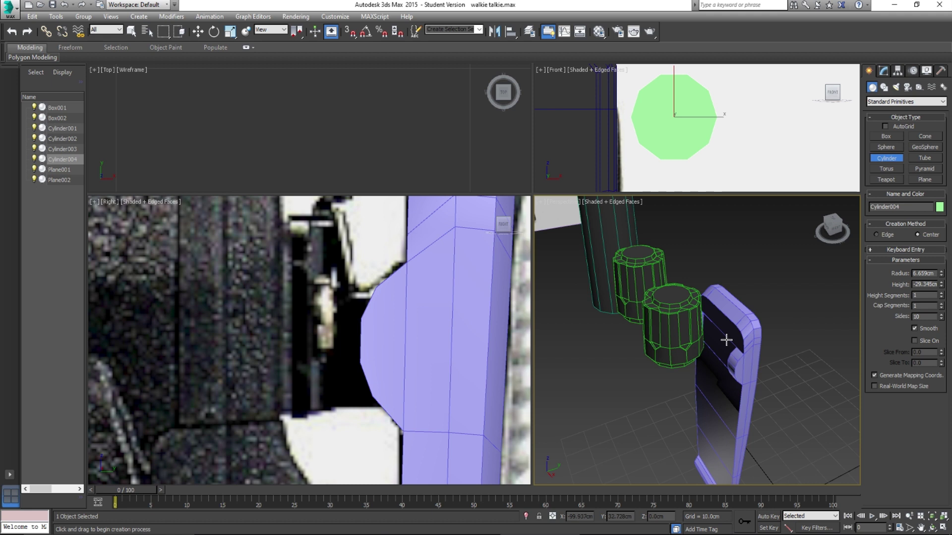
Step: Flatten the new cylinder along its height to about 5 percent, making a thin disc
scroll(699, 340, down, 2)
middle_drag(699, 340, 765, 353)
key(r)
drag(763, 353, 366, 347)
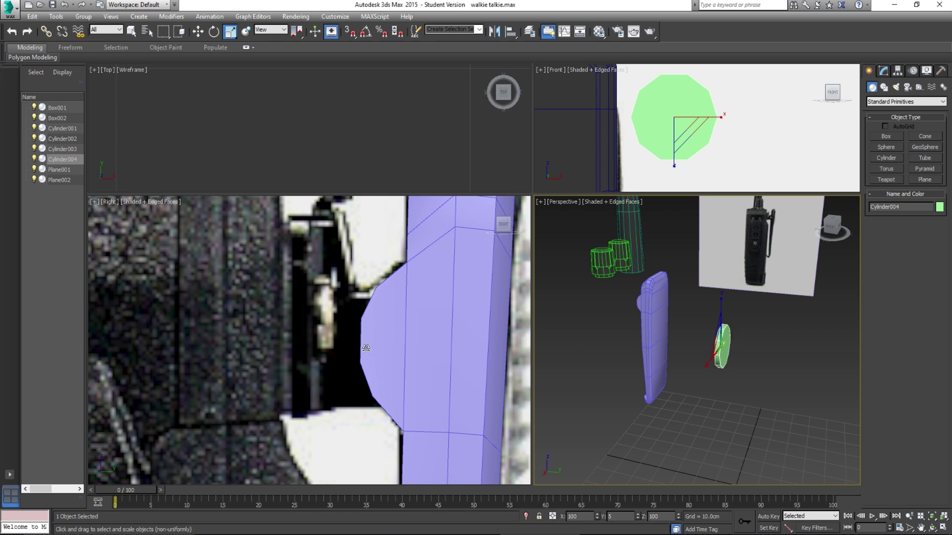
Step: Try to place the thin disc against the radio's back beside the belt clip in the Right view
key(w)
scroll(342, 337, down, 6)
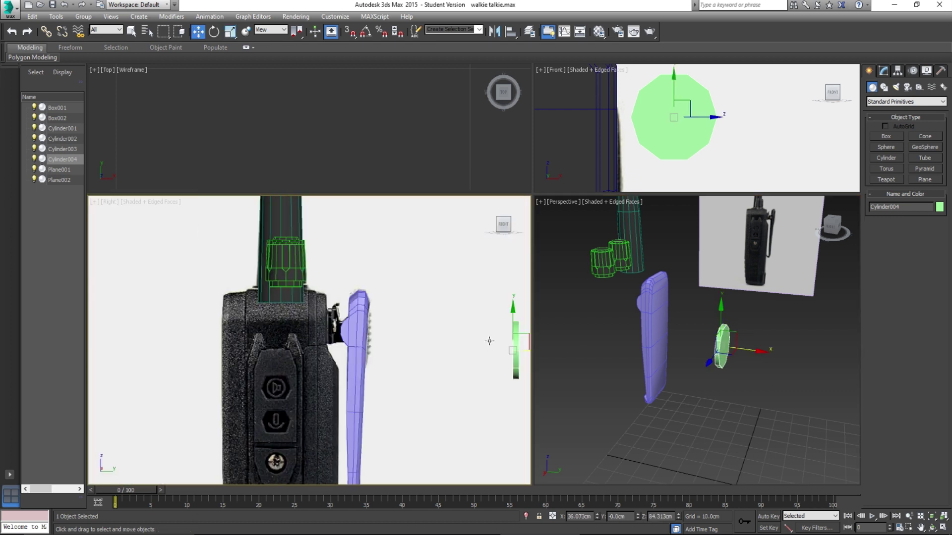
drag(522, 336, 347, 319)
key(r)
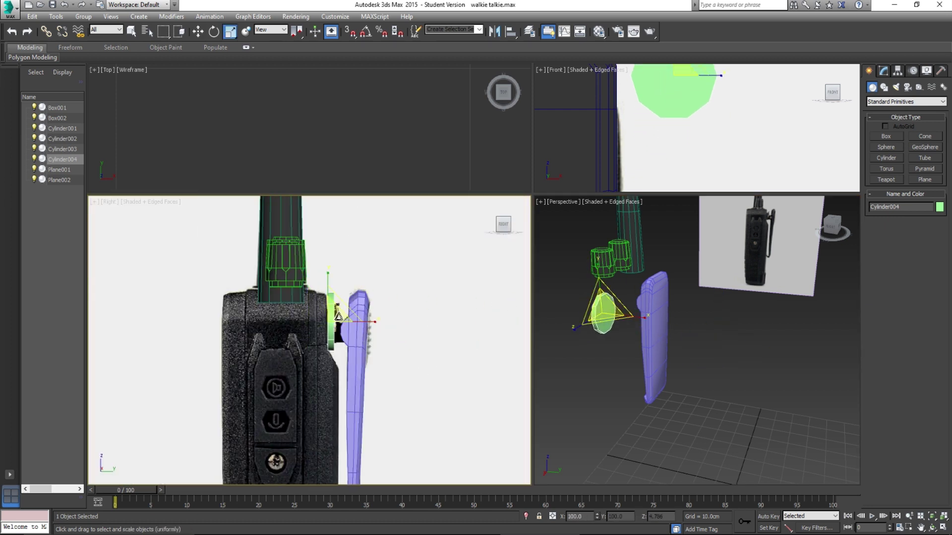
scroll(349, 317, up, 4)
scroll(349, 317, up, 2)
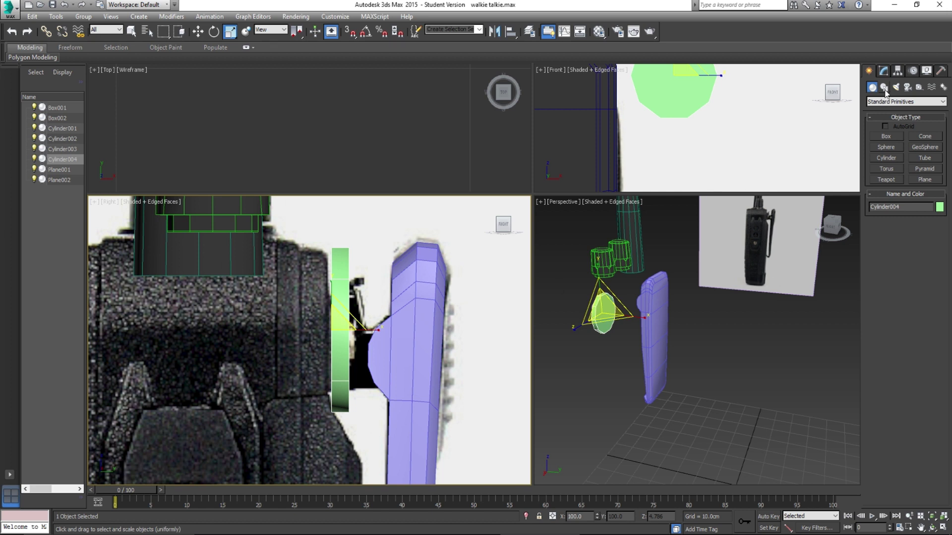
click(884, 71)
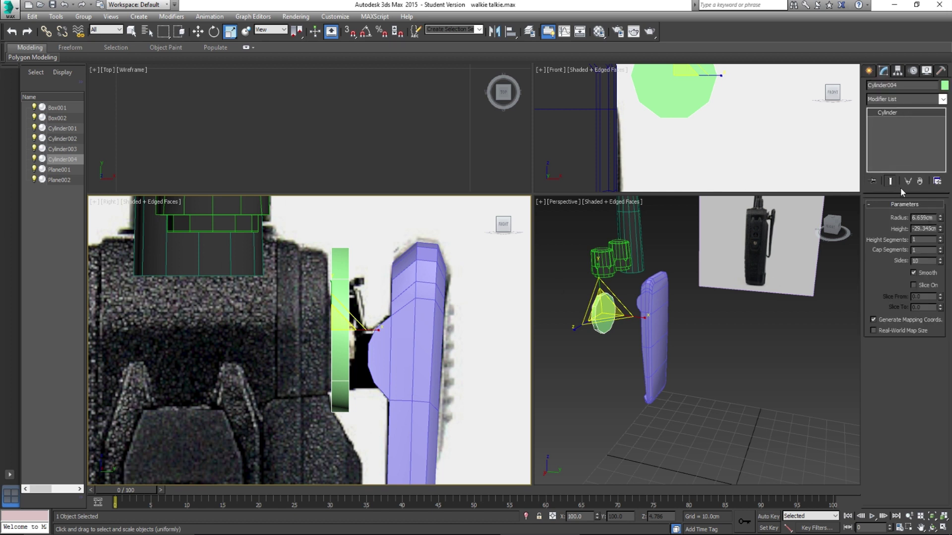
key(ctrl+z)
Step: Move the disc in the Right view to the radio's back edge, level with the clip's mounting hardware
key(e)
key(w)
scroll(461, 345, down, 6)
drag(490, 345, 426, 343)
scroll(421, 342, up, 6)
key(e)
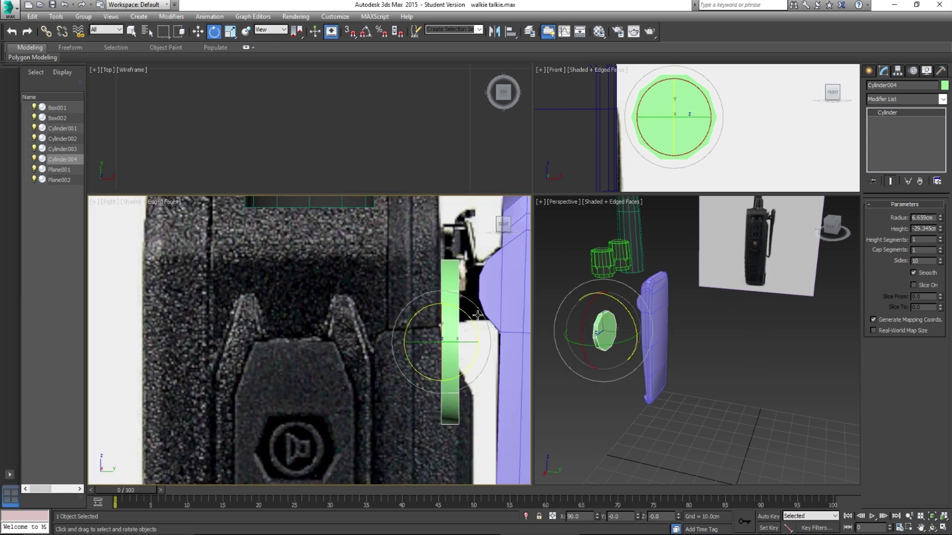
middle_drag(478, 315, 429, 343)
key(w)
mouse_move(409, 357)
mouse_down()
mouse_move(461, 296)
mouse_move(409, 283)
mouse_move(403, 368)
mouse_move(408, 341)
mouse_up()
Step: Scale the disc down uniformly to about 51 percent to suit the mount in the side reference
key(r)
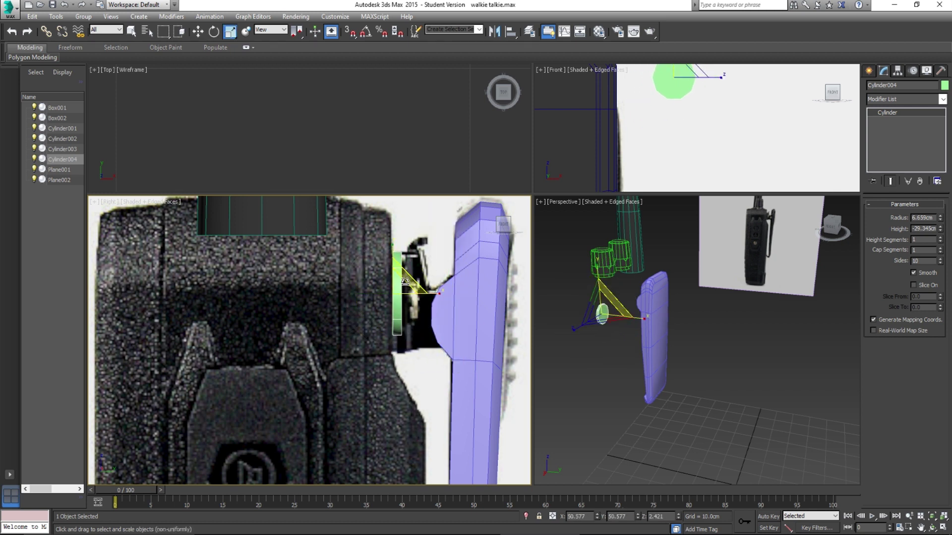
middle_drag(603, 278, 614, 308)
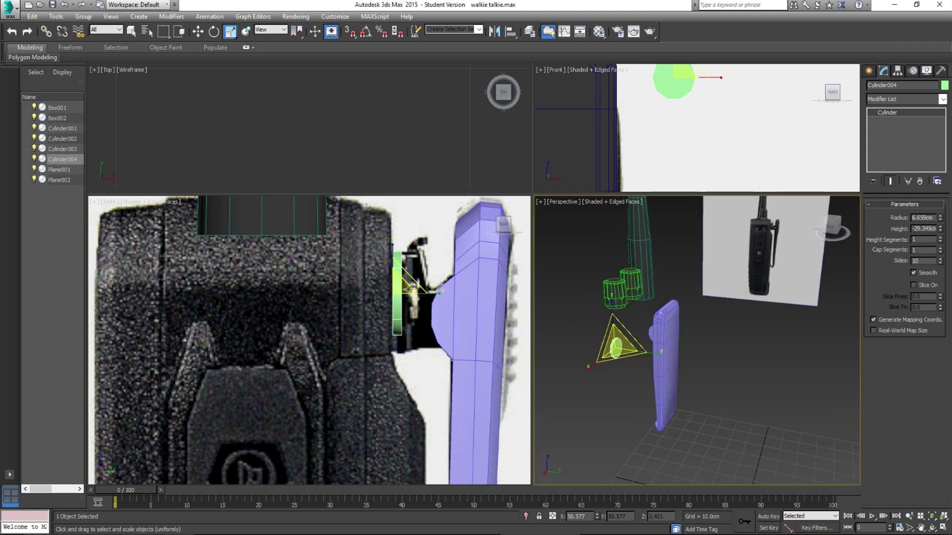
drag(399, 291, 398, 287)
Step: Align the disc with the mount in the side reference and enlarge it uniformly to 113 percent
key(w)
scroll(399, 286, up, 5)
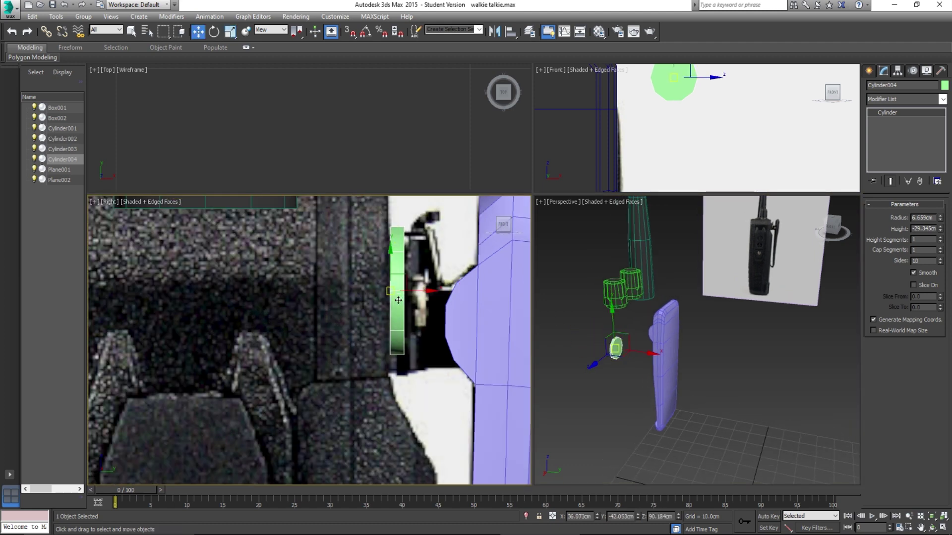
drag(414, 296, 429, 310)
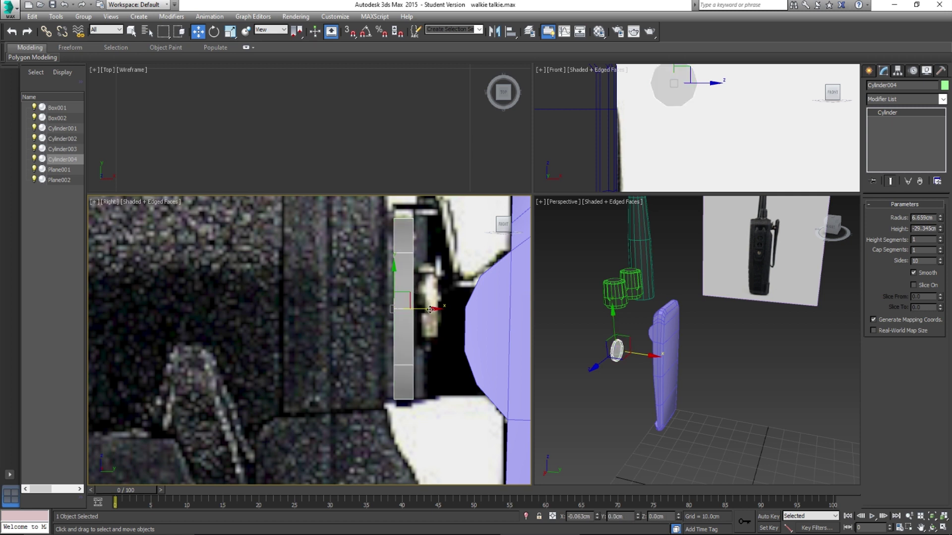
key(e)
key(r)
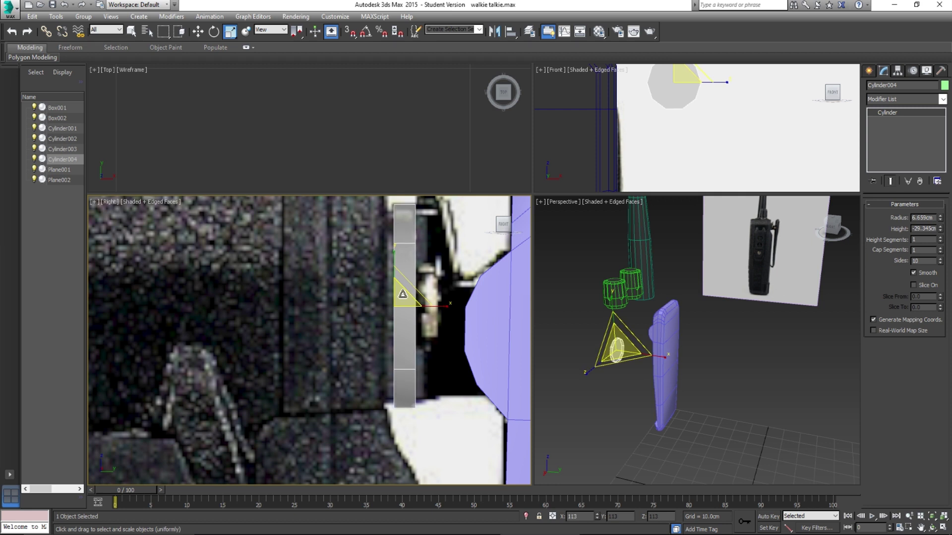
Step: Nudge the disc into line with the reference mount in the Right view and thicken it along its depth
key(w)
middle_drag(416, 308, 406, 345)
drag(388, 314, 388, 313)
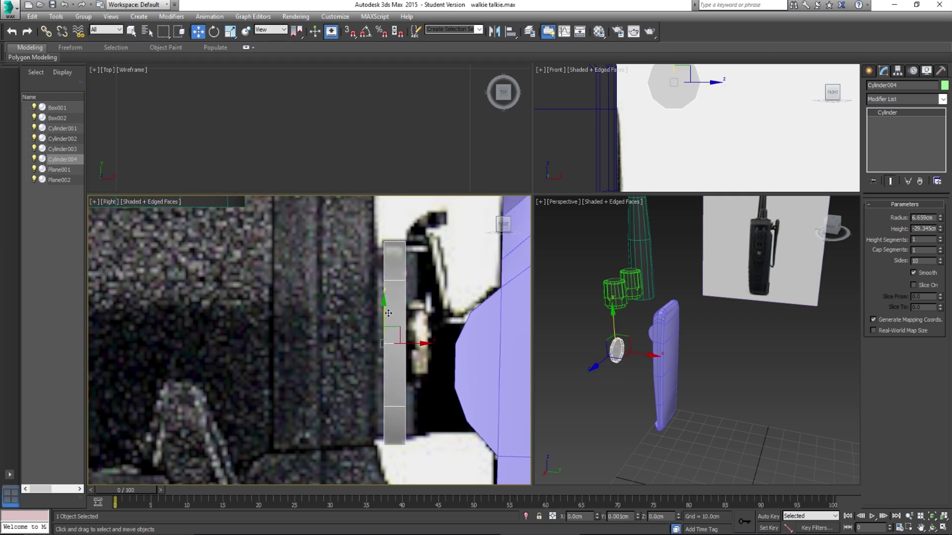
mouse_move(422, 344)
mouse_down()
mouse_move(405, 344)
mouse_move(431, 347)
mouse_up()
key(r)
key(w)
Step: Move the disc along the X axis until it sits behind the belt clip between the two side tabs
alt+middle_drag(607, 348, 737, 342)
scroll(609, 346, up, 4)
scroll(652, 333, down, 2)
drag(735, 349, 550, 356)
middle_drag(549, 356, 663, 341)
drag(664, 341, 677, 340)
Step: Convert the disc to an Editable Poly and pull one half's ten vertices about 9.7 cm along X to elongate it
right_click(917, 119)
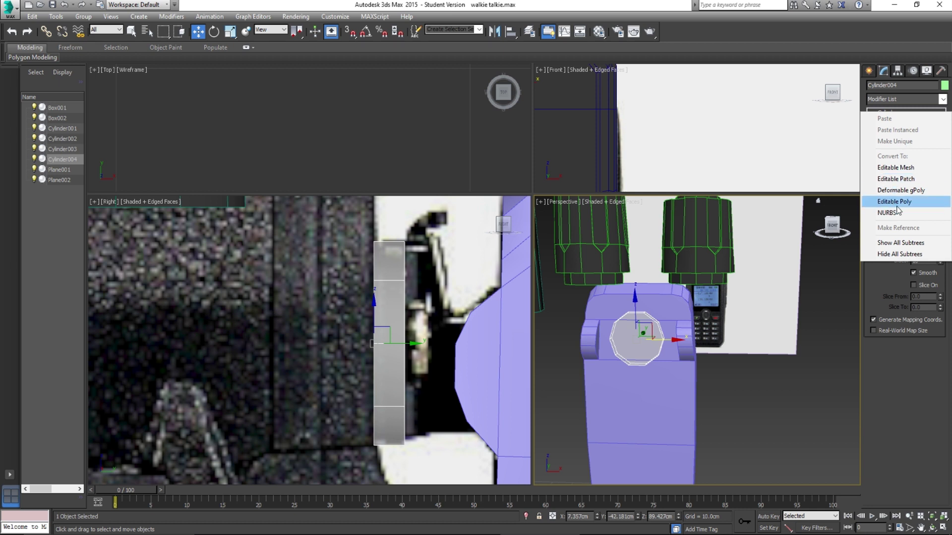
click(896, 202)
alt+middle_drag(694, 314, 705, 312)
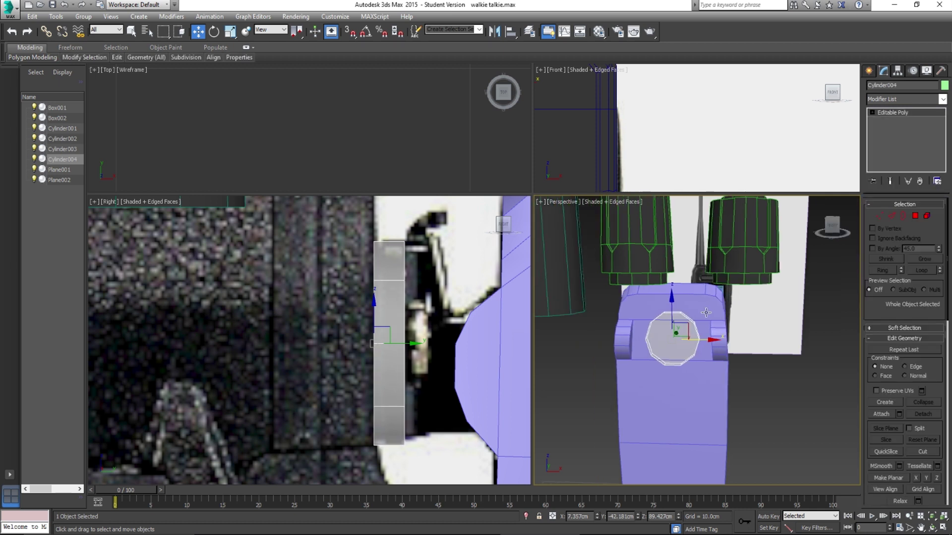
click(879, 215)
alt+middle_drag(645, 317, 622, 306)
drag(673, 396, 674, 396)
drag(684, 338, 623, 341)
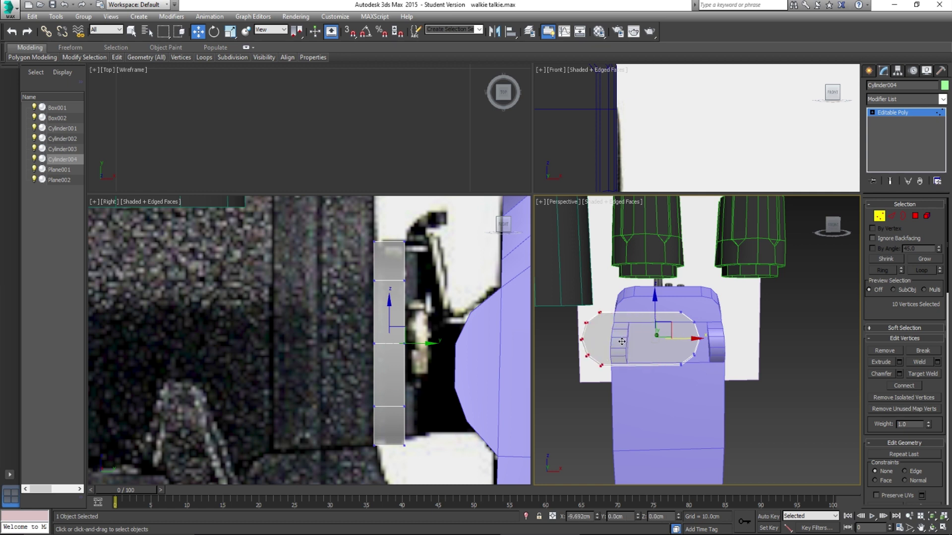
Step: Shift the elongated plate along X to about 17.5 cm so its end extends past the belt clip
click(880, 218)
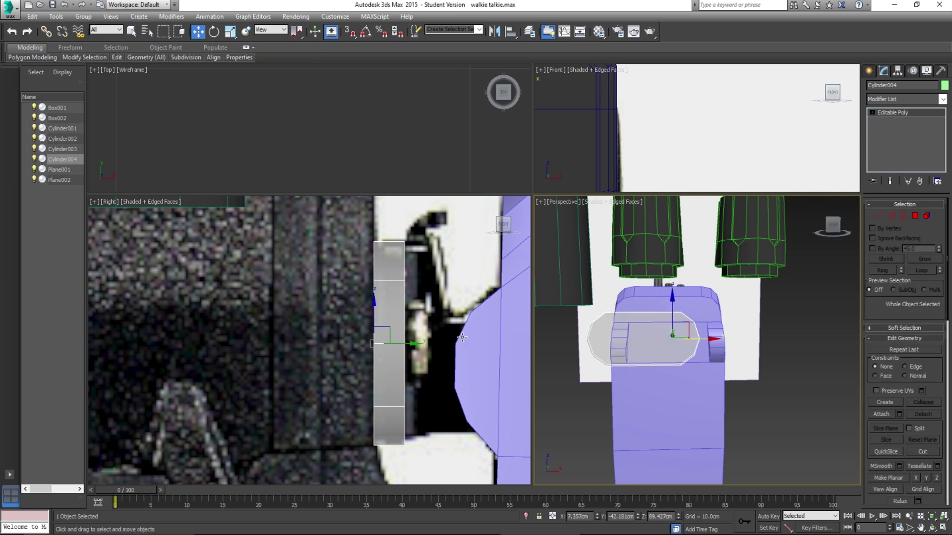
middle_drag(446, 319, 446, 321)
middle_drag(630, 352, 623, 349)
drag(689, 335, 753, 341)
click(691, 534)
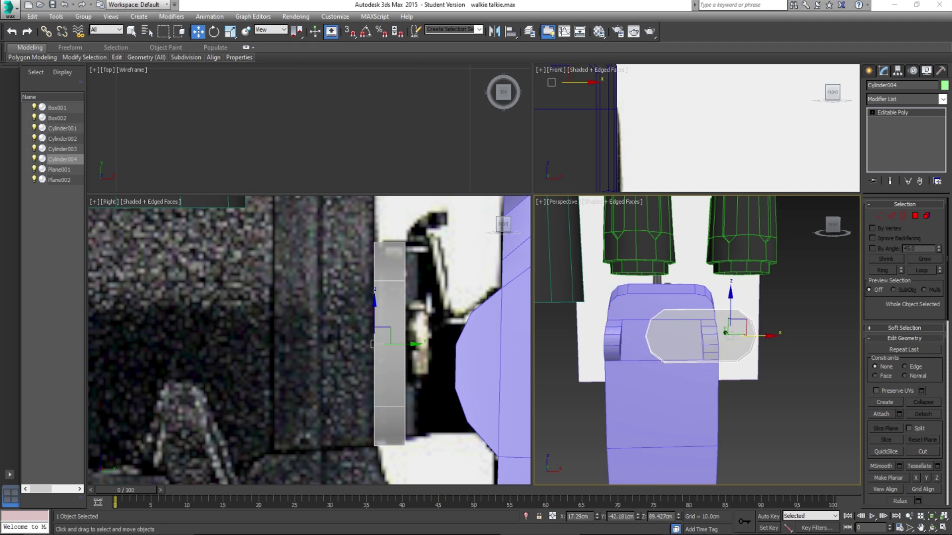
key(alt+Tab)
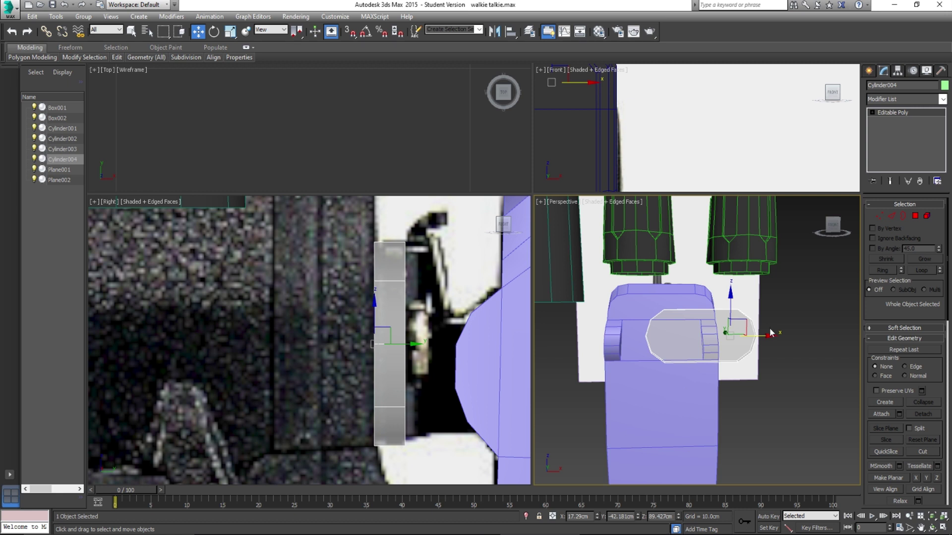
drag(763, 335, 773, 335)
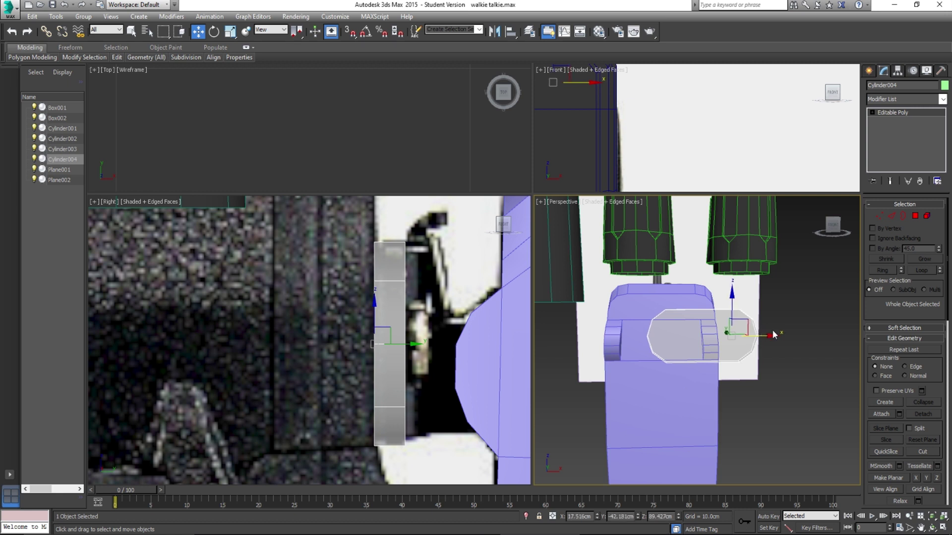
Step: Pull the plate's ten opposite end vertices about 12 cm outward along X and compare its width with the back.jpg reference
click(879, 216)
drag(684, 337, 605, 338)
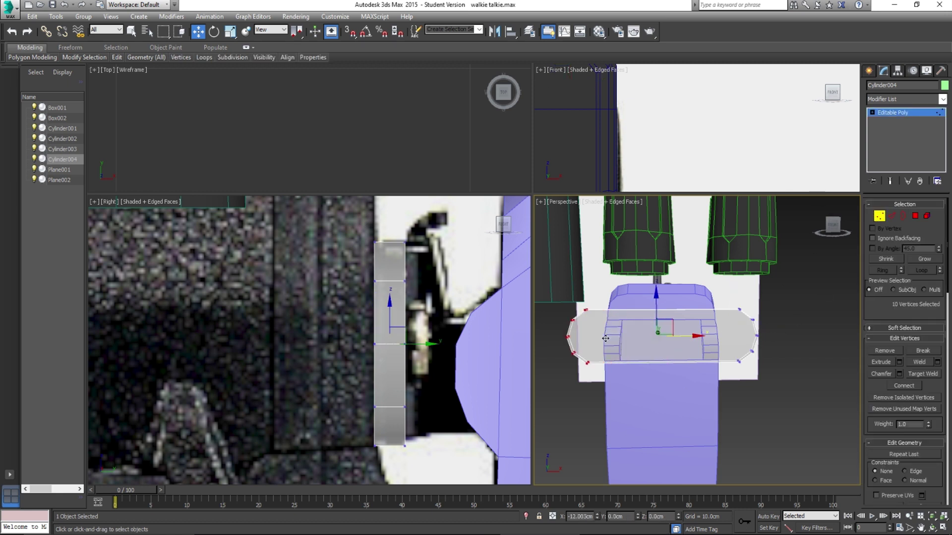
click(694, 529)
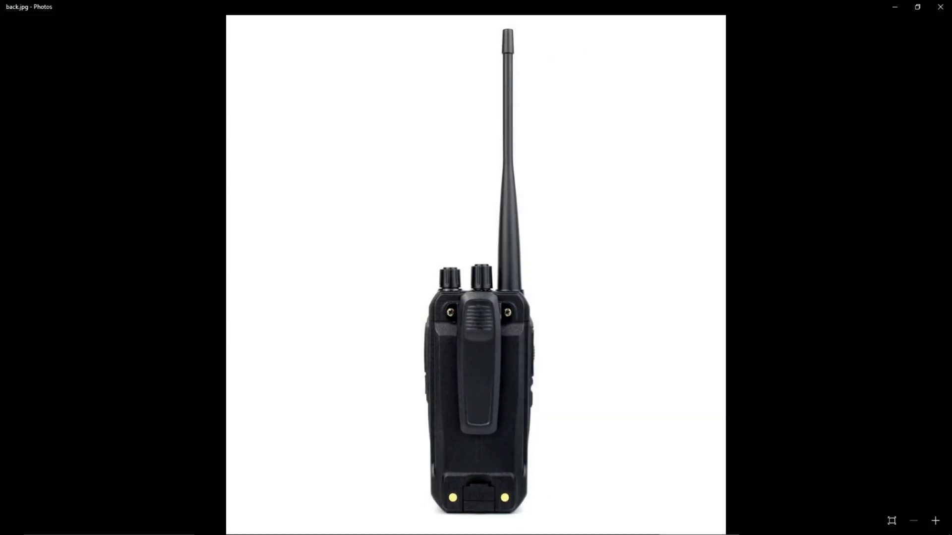
key(alt+Tab)
alt+middle_drag(709, 382, 614, 343)
scroll(614, 347, up, 4)
key(alt+Tab)
key(alt+Tab)
middle_drag(613, 396, 610, 391)
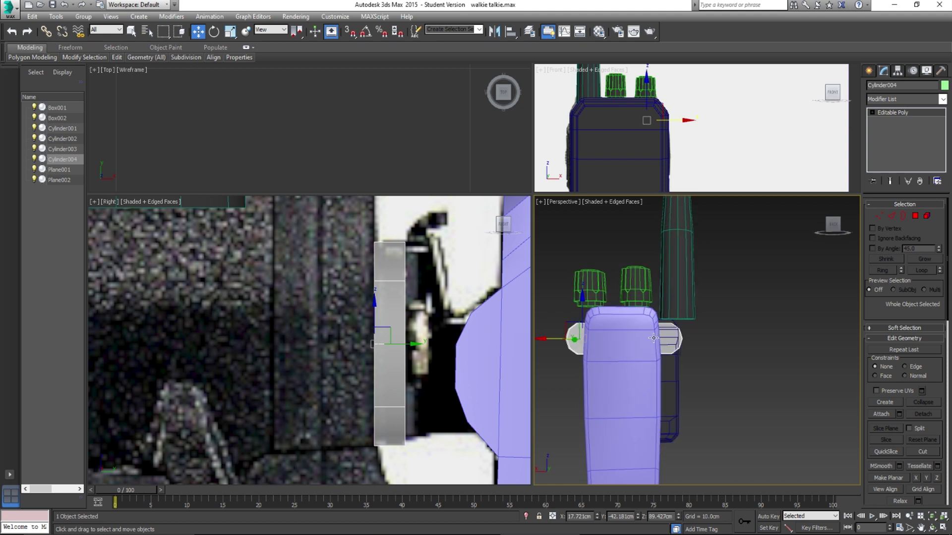
Step: Move the belt clip Box002 about 54 cm along Y, away from the mounting plate
scroll(640, 377, down, 4)
alt+middle_drag(569, 343, 694, 367)
scroll(632, 371, up, 4)
click(703, 365)
drag(739, 418, 833, 226)
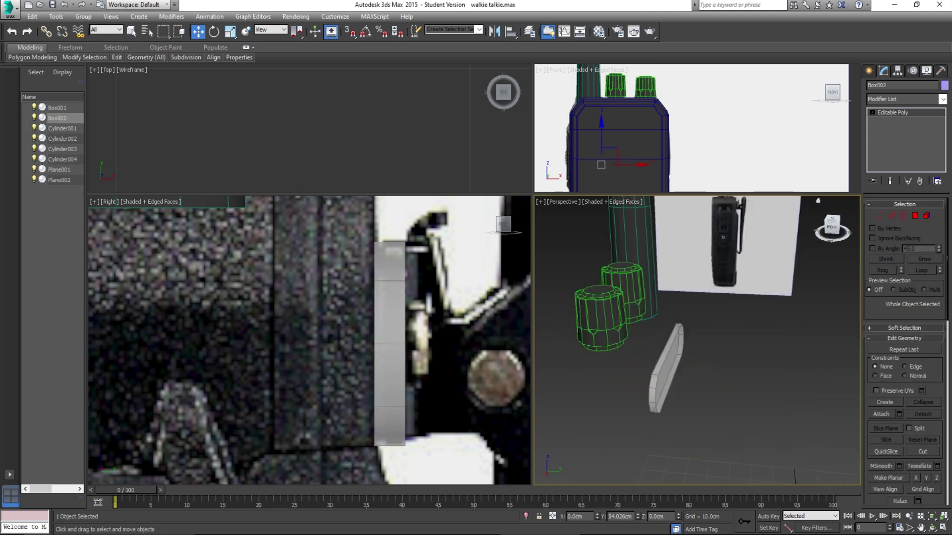
Step: Connect the mounting plate's four long edges with 2 segments and a pinch of 67
click(675, 376)
alt+middle_drag(706, 370, 650, 376)
scroll(667, 363, up, 2)
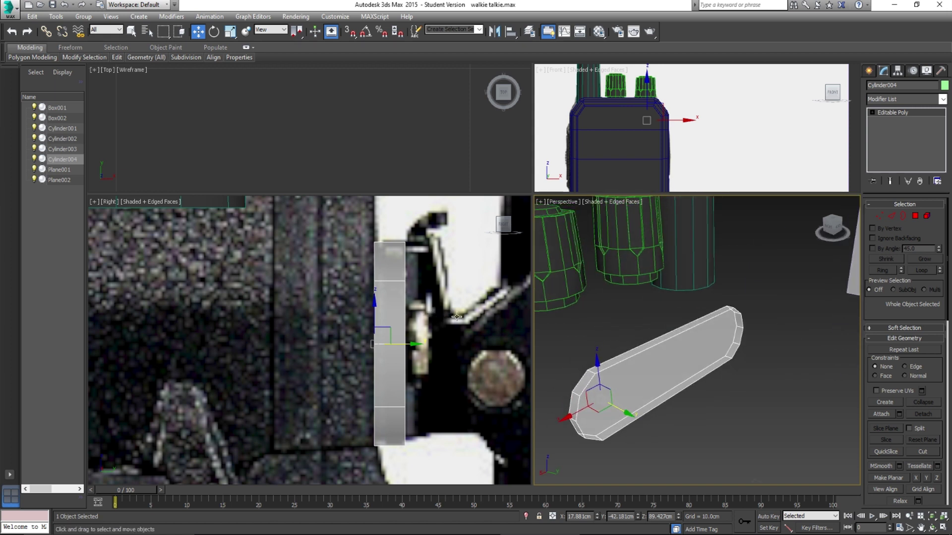
click(419, 317)
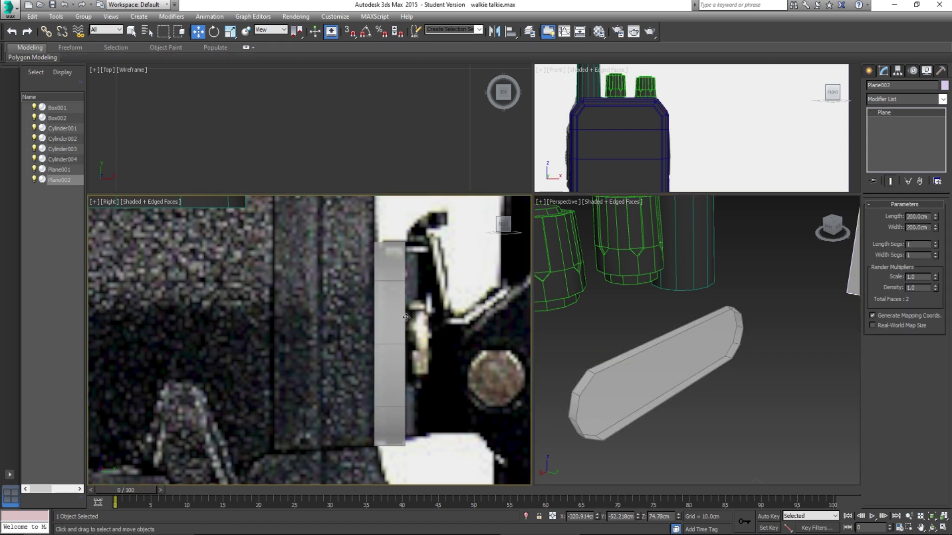
click(742, 392)
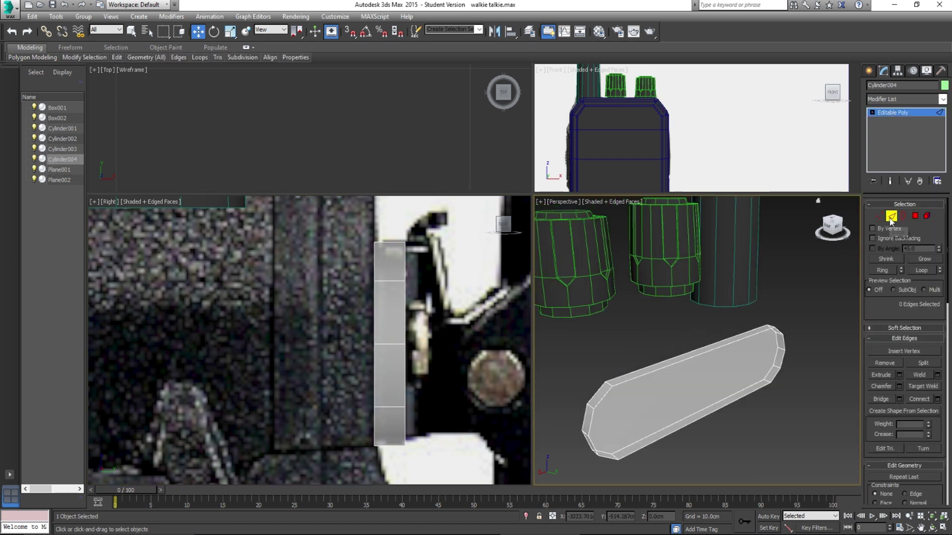
drag(689, 399, 717, 477)
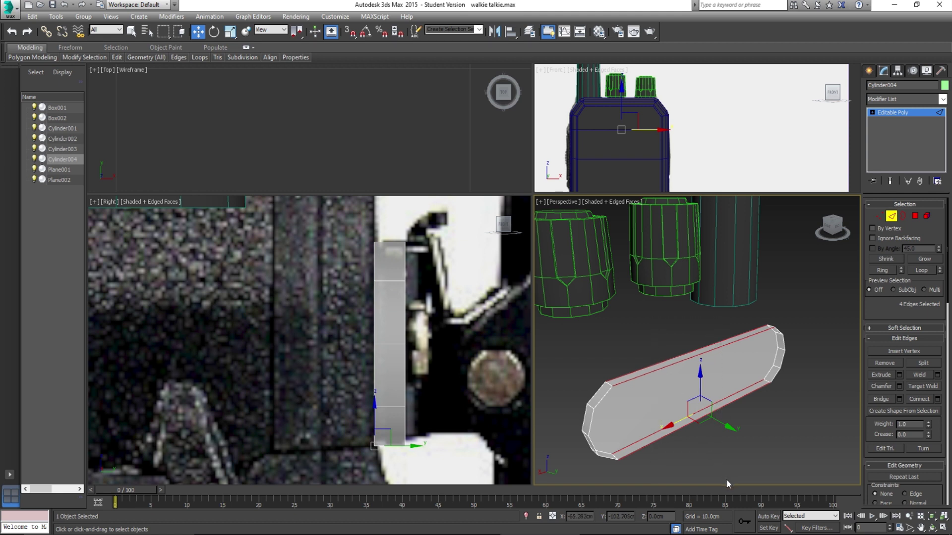
click(939, 400)
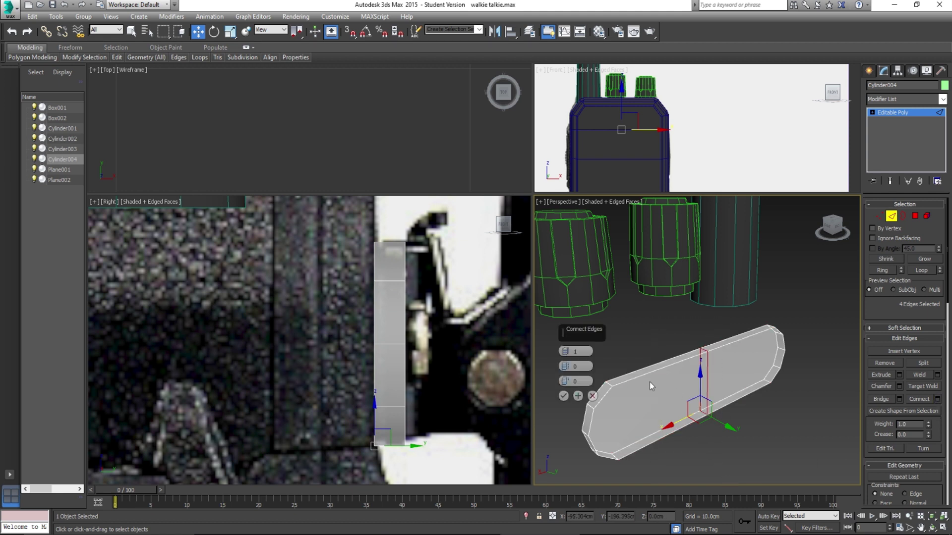
click(564, 347)
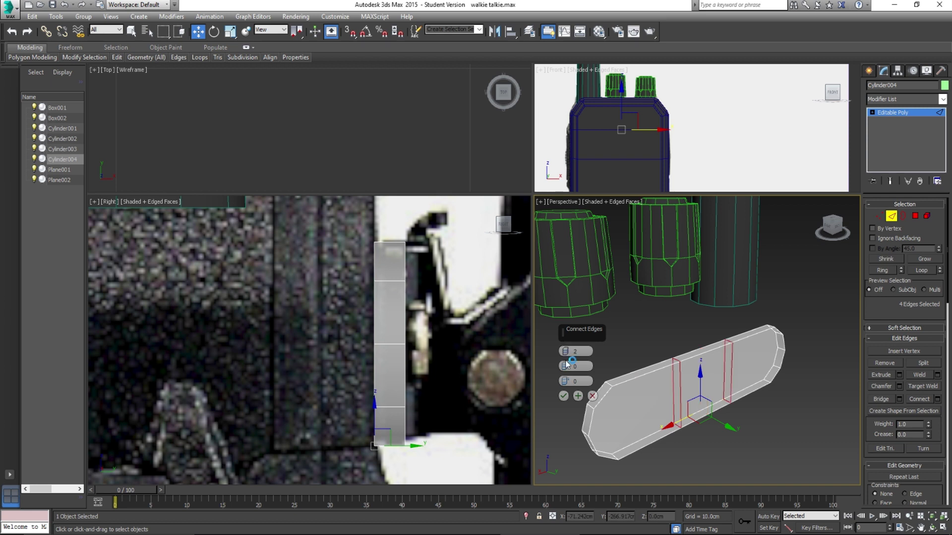
drag(566, 371, 549, 229)
alt+middle_drag(705, 404, 637, 370)
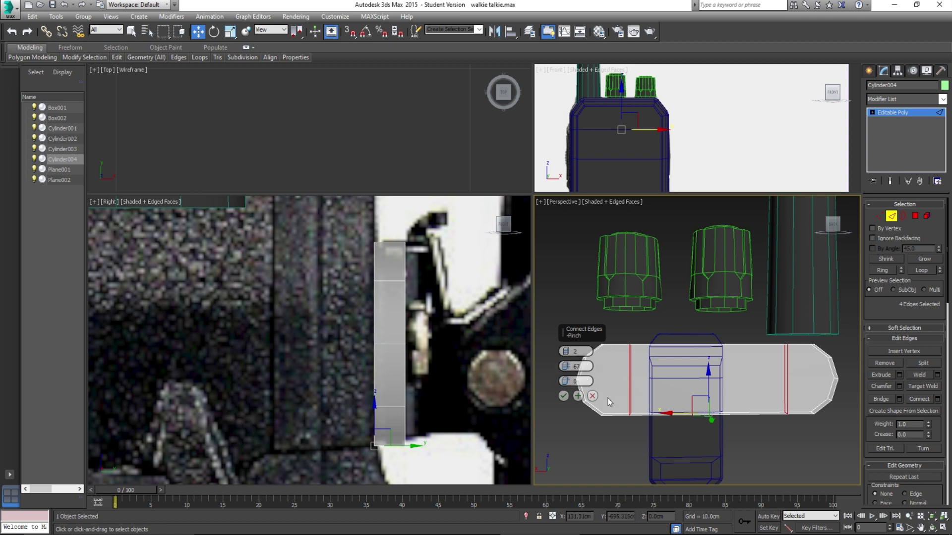
click(564, 396)
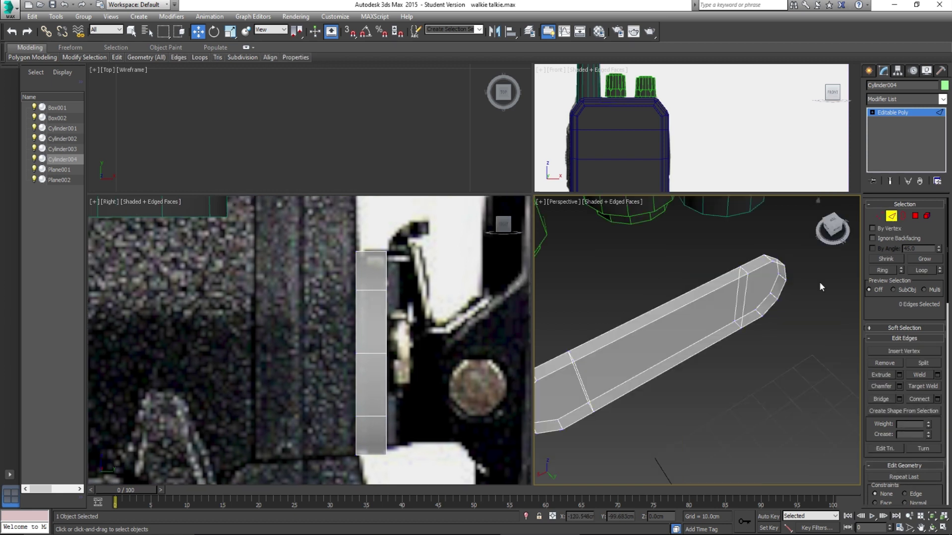
Step: Extrude the plate's large middle polygon on the clip side by about 32.39 cm
alt+middle_drag(819, 282, 725, 314)
click(914, 217)
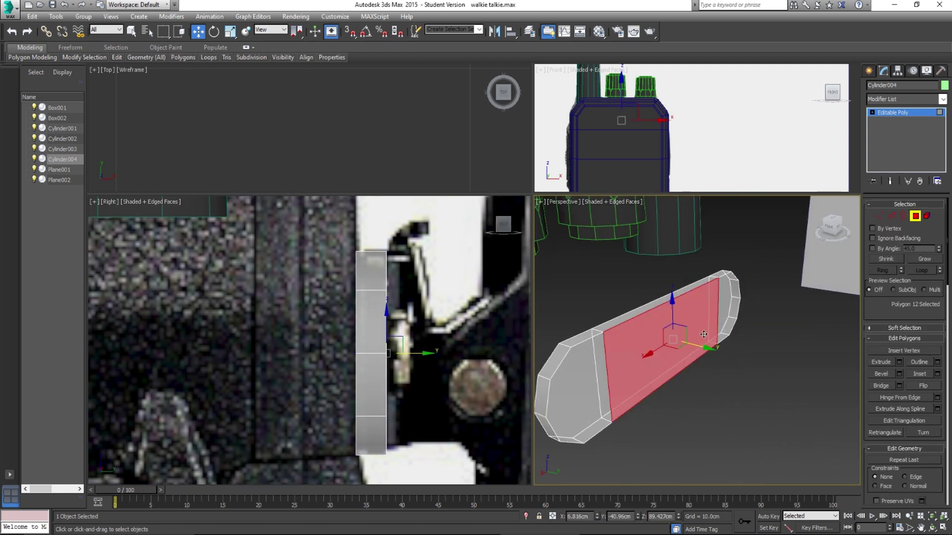
click(898, 362)
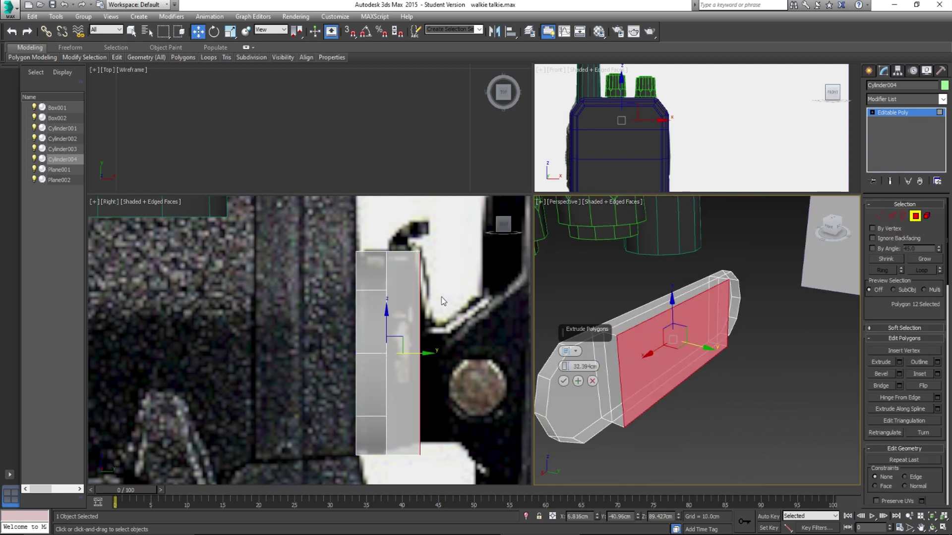
click(564, 388)
click(622, 376)
click(564, 381)
Step: Raise the extruded block's two lower outer vertices to slope its underside like the side reference
click(879, 216)
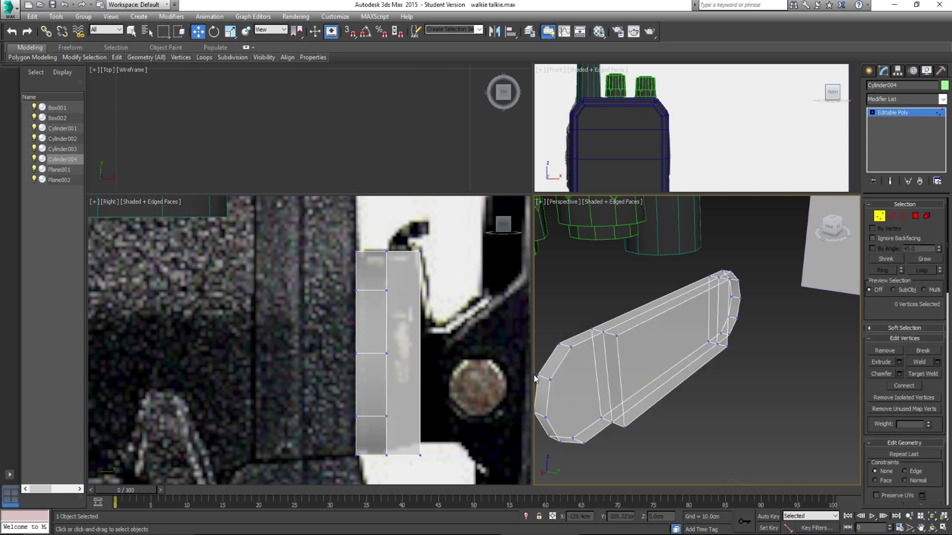
drag(436, 458, 418, 408)
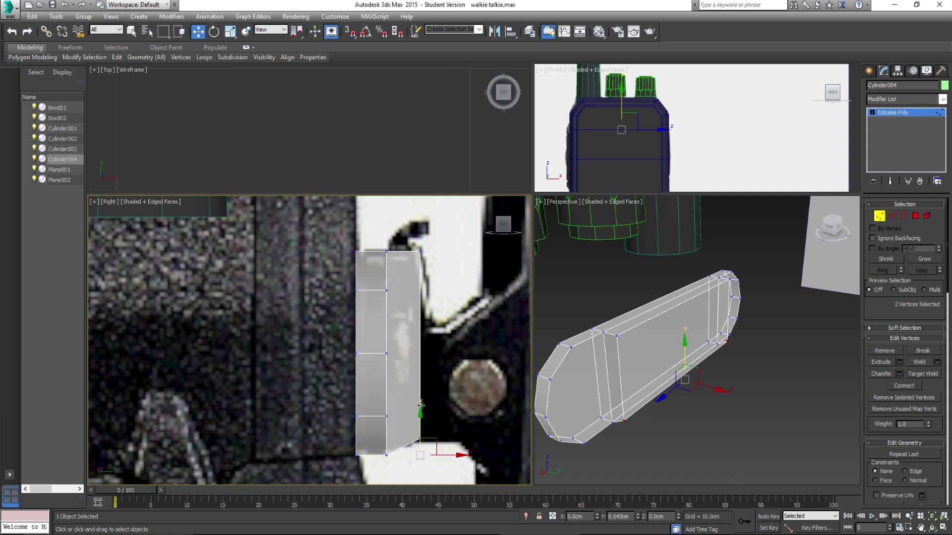
click(466, 381)
drag(435, 262, 335, 255)
right_click(334, 256)
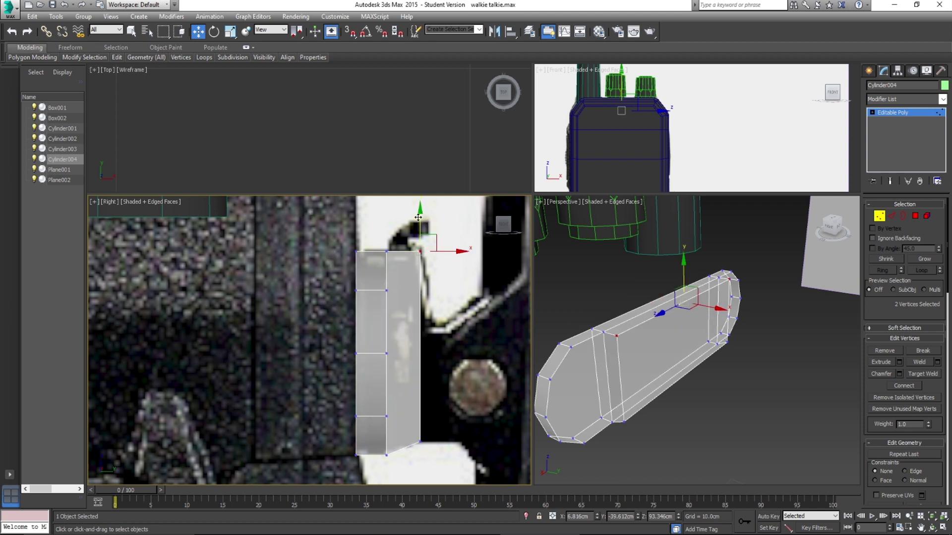
click(891, 216)
click(654, 316)
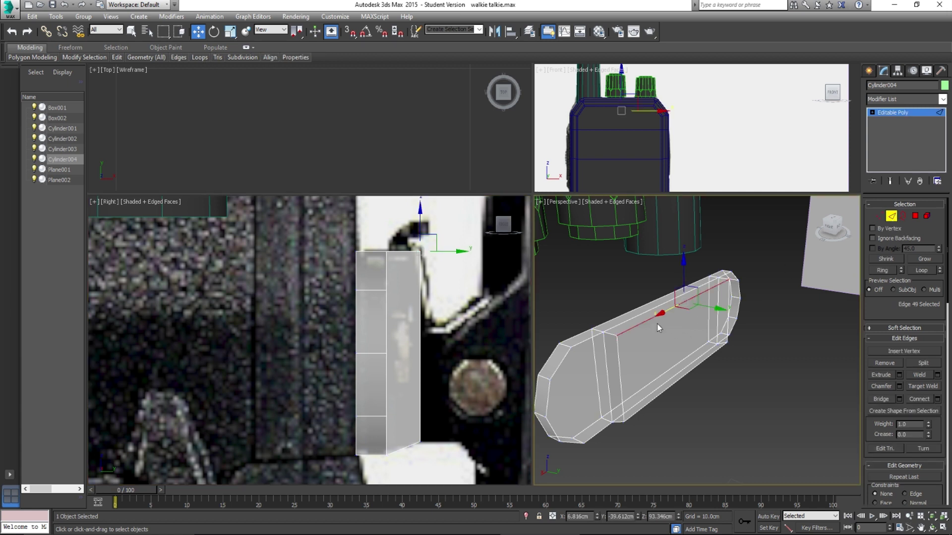
alt+middle_drag(682, 386, 665, 403)
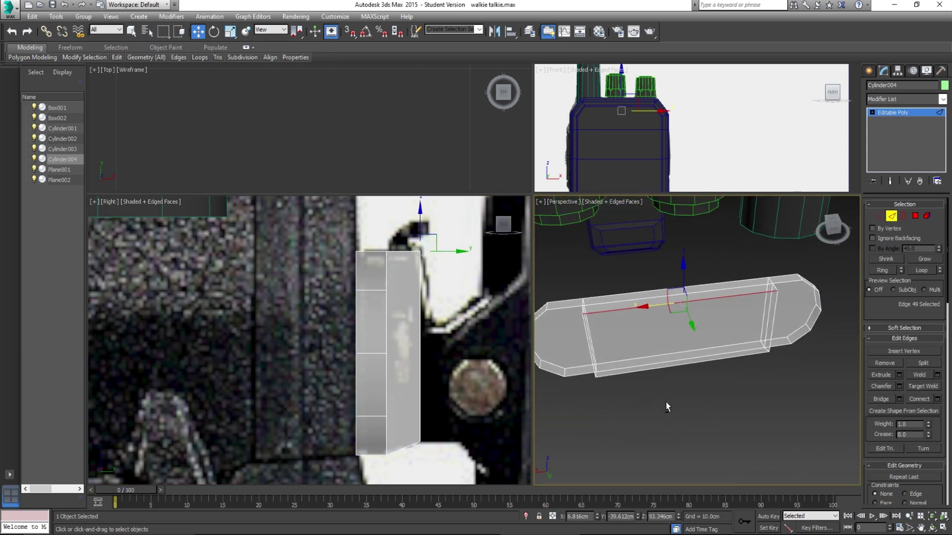
drag(644, 265, 643, 265)
click(658, 306)
ctrl+click(672, 368)
alt+middle_drag(639, 389, 619, 364)
key(alt+x)
key(alt+x)
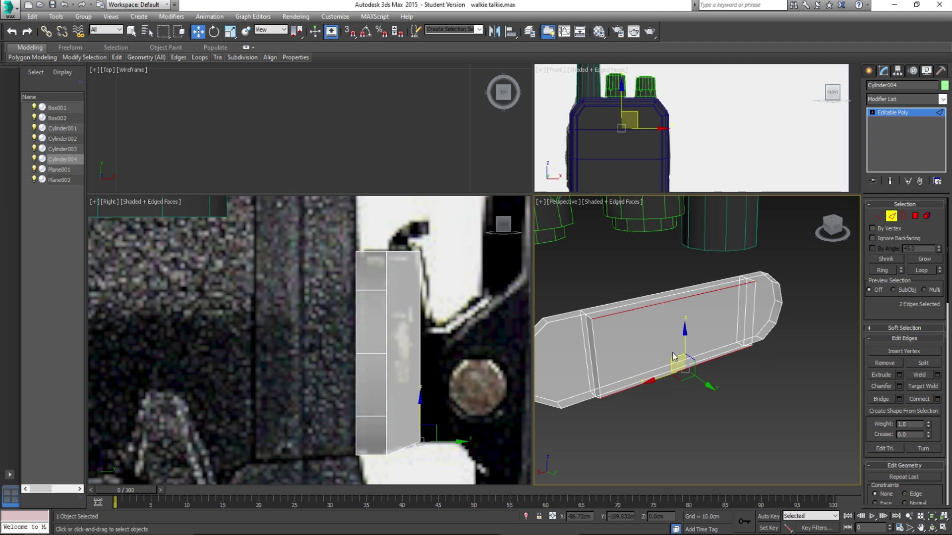
click(937, 400)
alt+middle_drag(622, 350, 683, 352)
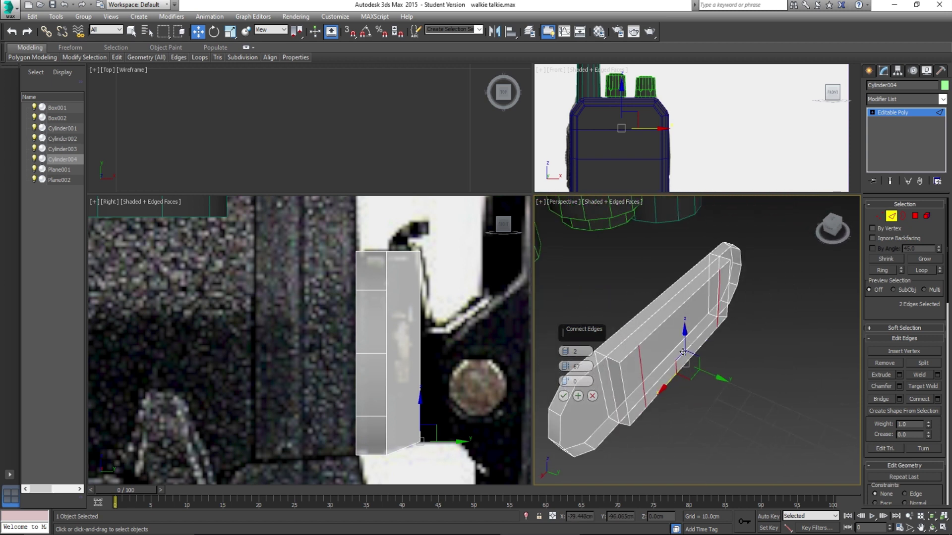
click(591, 396)
click(891, 216)
Step: Move the belt clip Box002 along Y back against the mounting plate's block for size comparison
scroll(739, 319, down, 8)
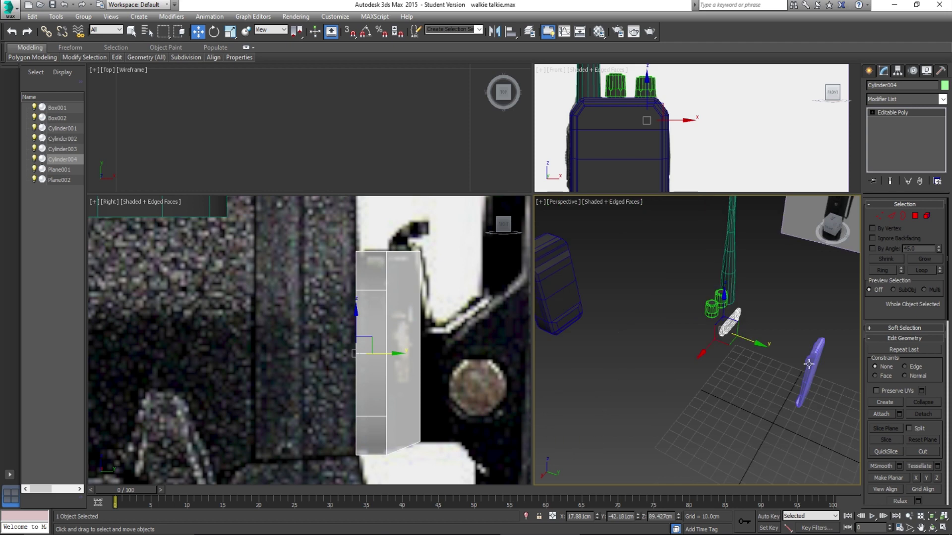
click(808, 362)
drag(844, 373, 742, 336)
scroll(738, 338, up, 5)
mouse_move(719, 354)
alt+middle_down()
mouse_move(733, 331)
mouse_move(733, 349)
mouse_move(705, 348)
mouse_move(734, 353)
mouse_move(746, 368)
mouse_move(668, 358)
mouse_move(698, 334)
mouse_move(717, 350)
alt+middle_up()
Step: Connect the block's upper and lower long outer edges with 2 segments and a pinch of 58, matching the clip's lugs
click(705, 349)
scroll(672, 354, up, 2)
click(891, 217)
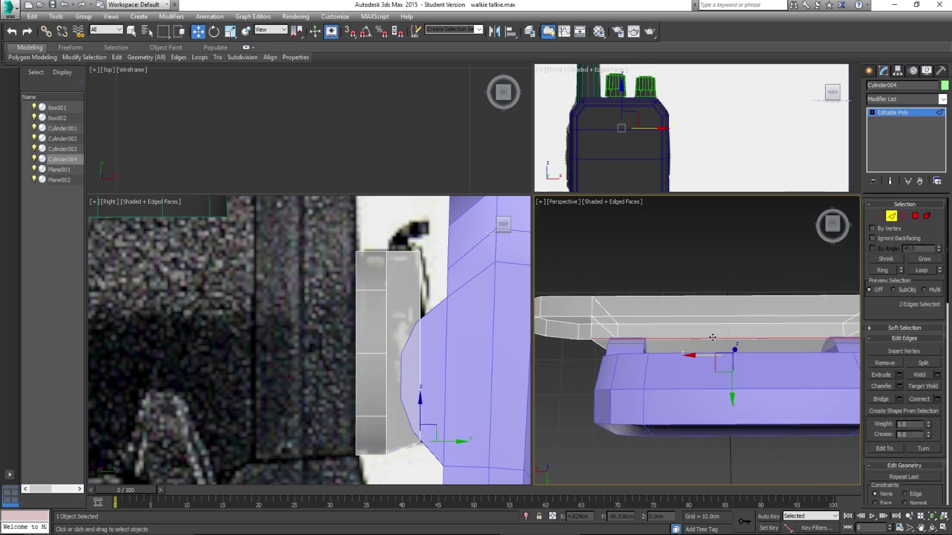
click(709, 340)
alt+middle_drag(704, 357, 754, 322)
click(748, 292)
ctrl+click(741, 291)
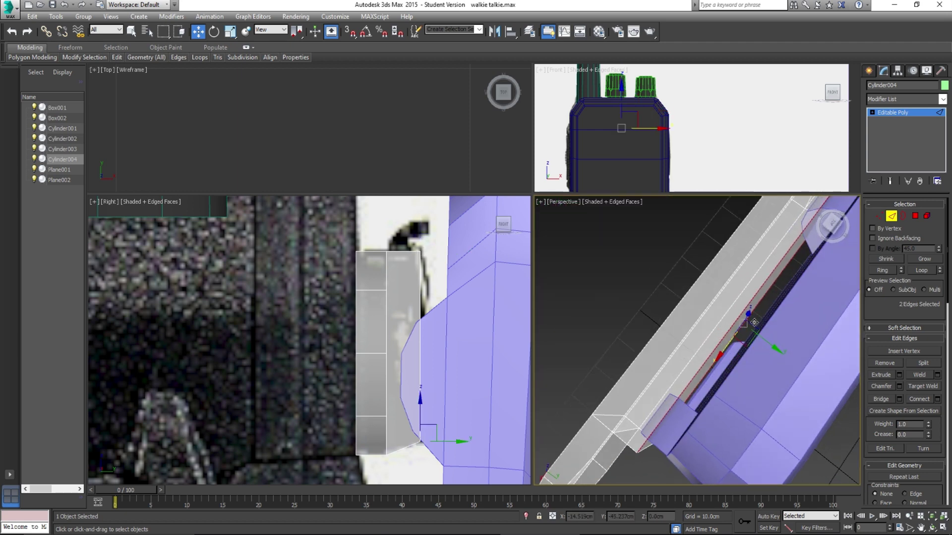
click(936, 399)
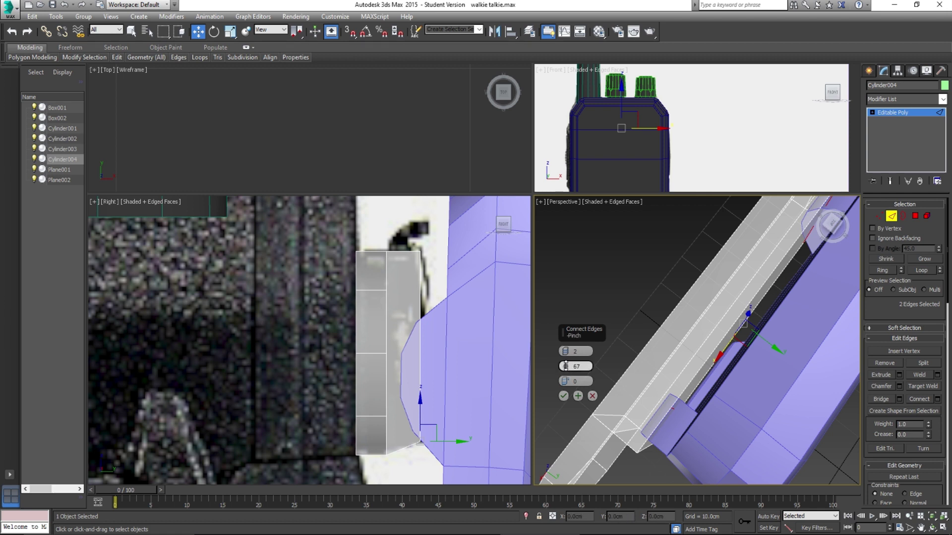
drag(565, 351, 567, 364)
drag(582, 309, 564, 395)
alt+middle_drag(639, 381, 627, 367)
drag(566, 365, 565, 363)
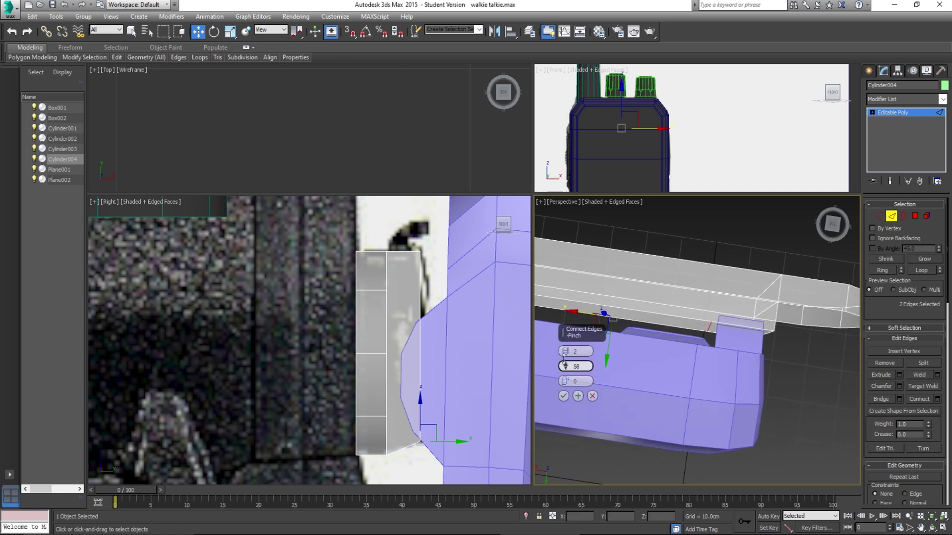
click(563, 395)
alt+middle_drag(573, 389, 717, 364)
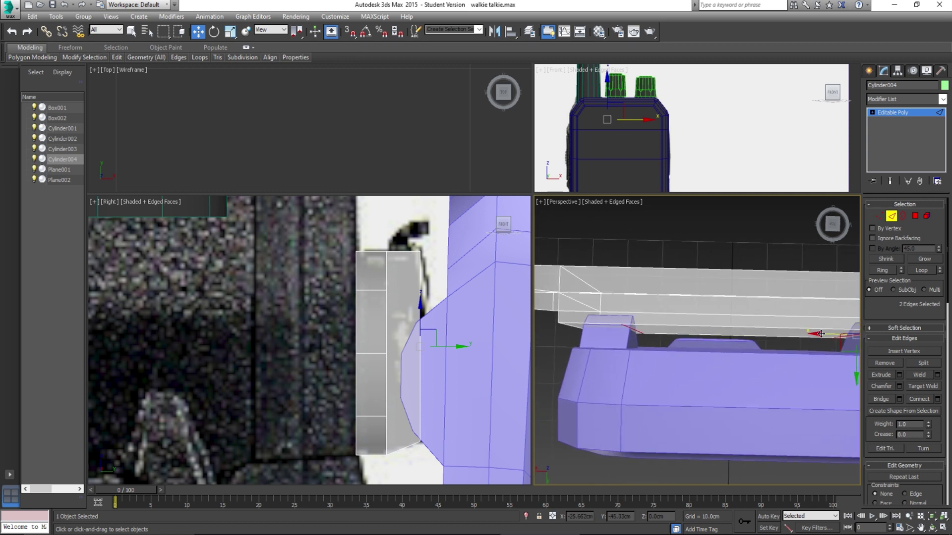
alt+middle_drag(823, 333, 748, 377)
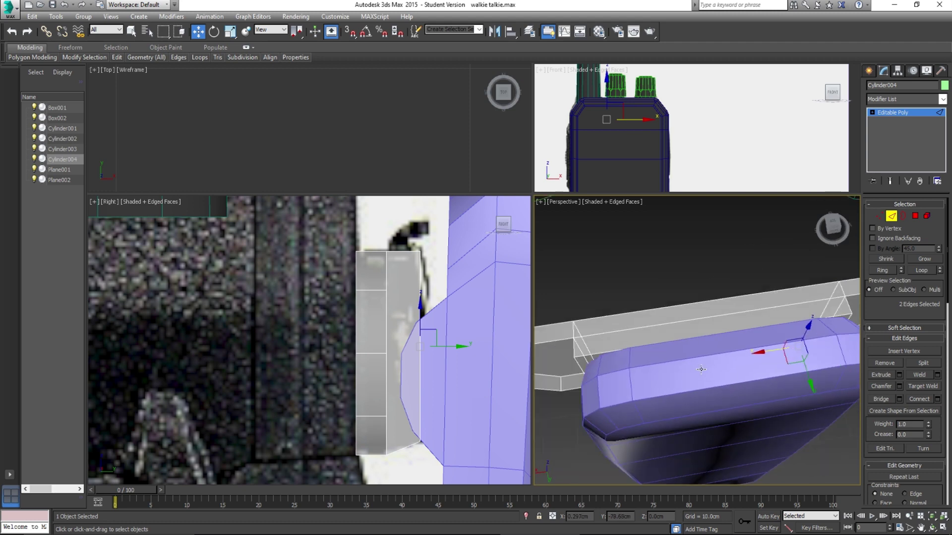
Step: Move the belt clip Box002 about 38 cm along Y, clear of the mounting plate
click(889, 217)
click(667, 391)
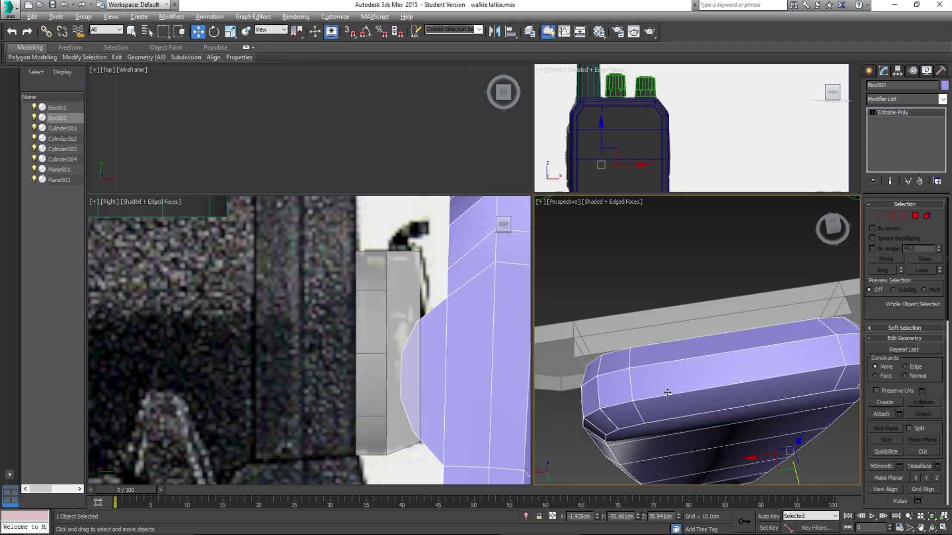
alt+middle_drag(667, 391, 729, 365)
scroll(729, 364, down, 5)
drag(765, 385, 892, 423)
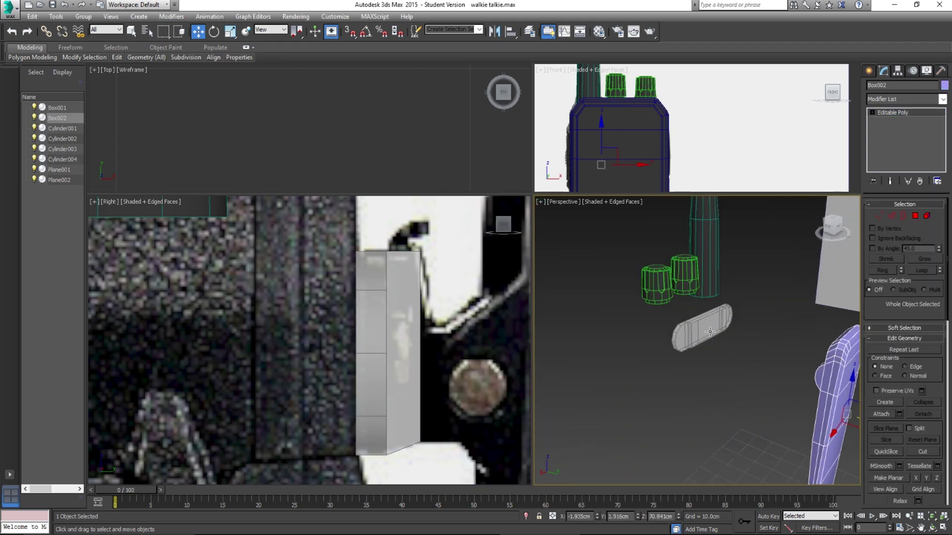
Step: Extrude the block's middle front polygon by about 10.93 cm and lower its upper outer vertices to follow the side reference
click(711, 328)
alt+middle_drag(710, 328, 734, 308)
scroll(734, 308, up, 4)
click(915, 216)
click(692, 322)
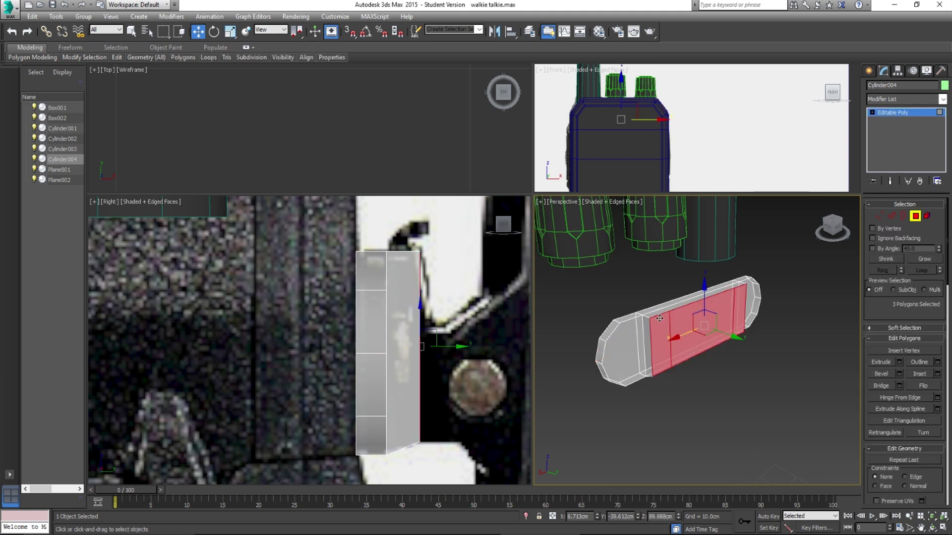
click(898, 362)
drag(565, 366, 575, 406)
click(563, 381)
click(878, 215)
drag(458, 276, 444, 291)
Step: Extrude the lowered middle polygon by about 89.07 cm and shift its end face about 0.4 cm outward along Y
click(915, 216)
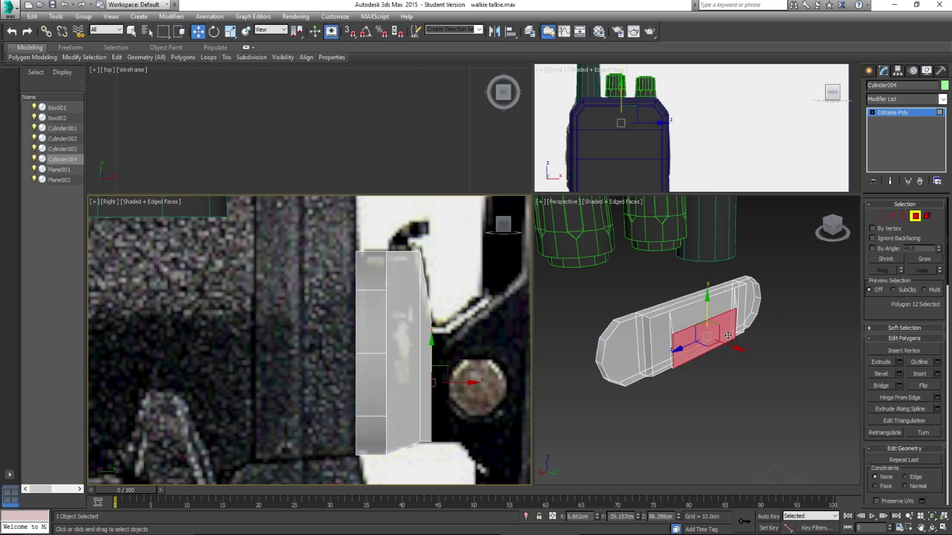
click(900, 363)
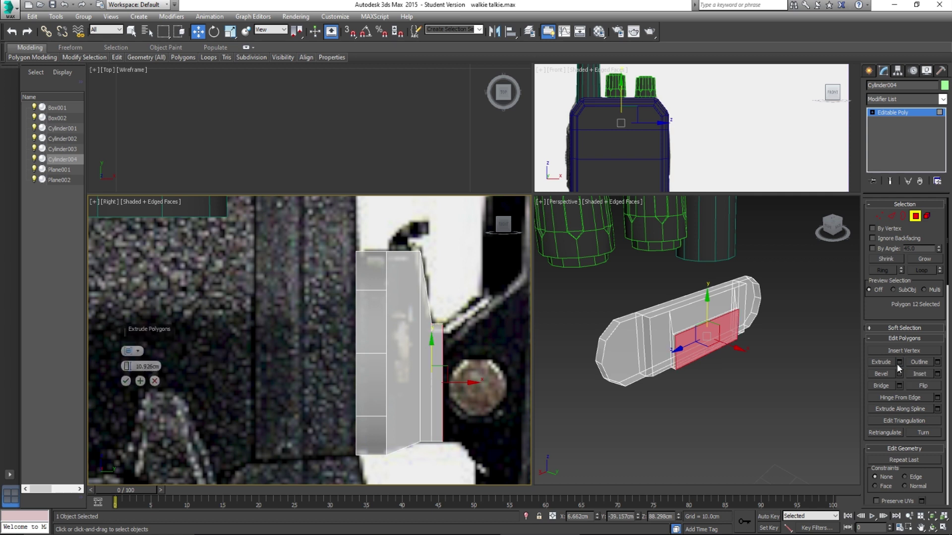
drag(128, 367, 162, 488)
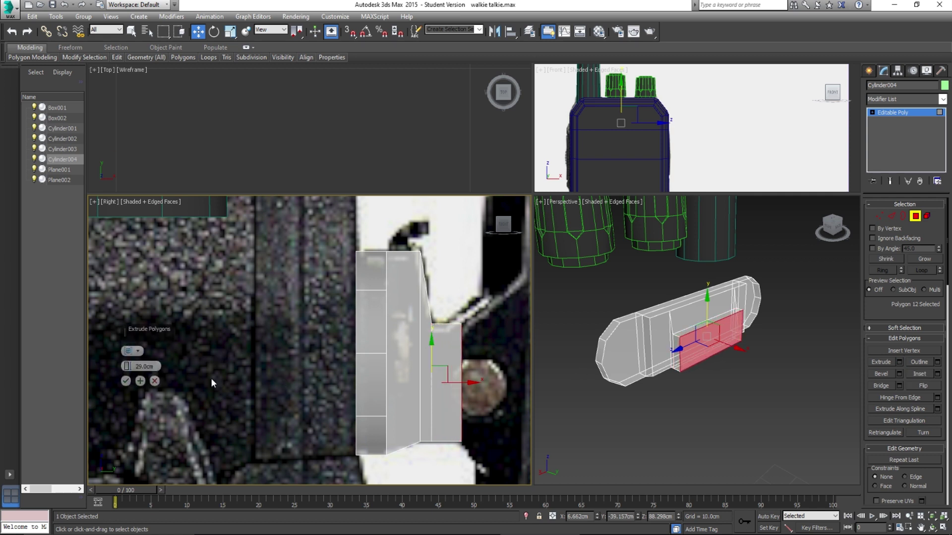
drag(127, 367, 133, 483)
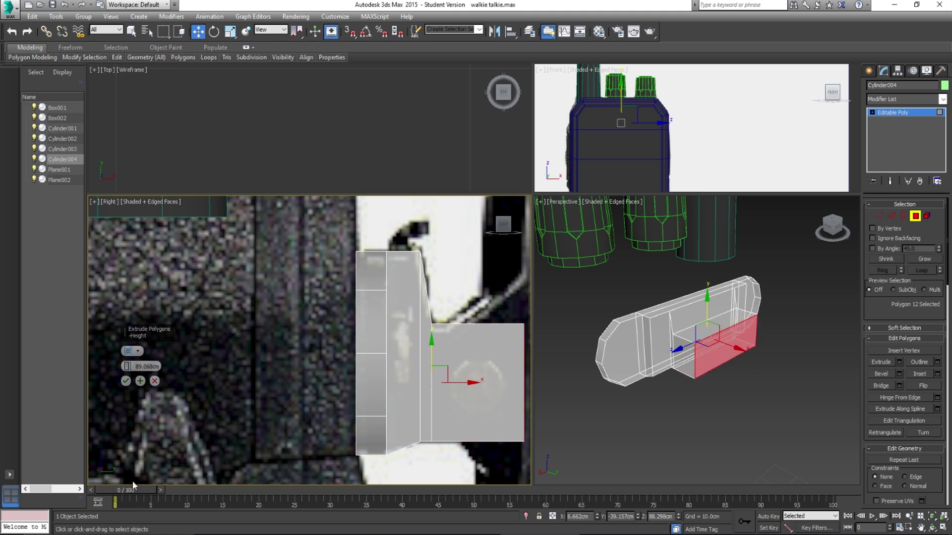
click(126, 381)
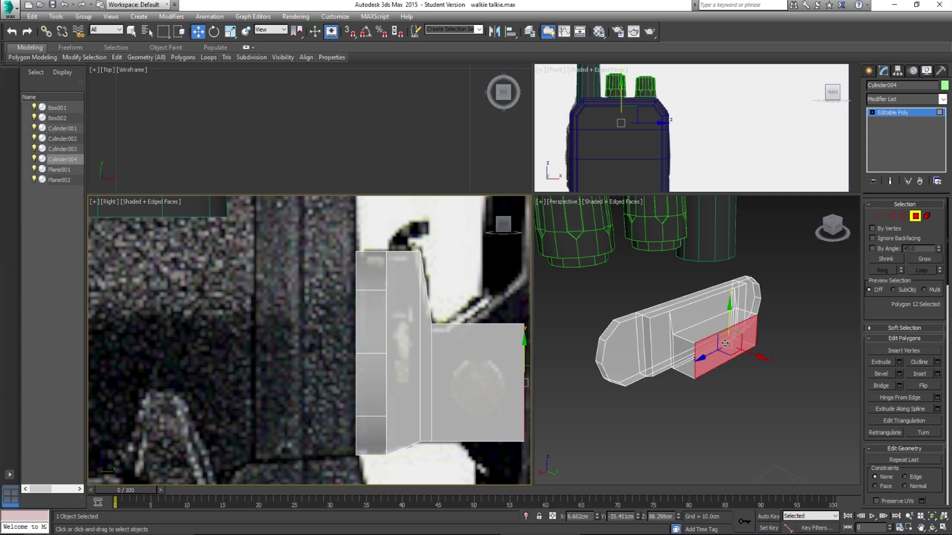
middle_drag(501, 356, 381, 360)
drag(437, 385, 447, 384)
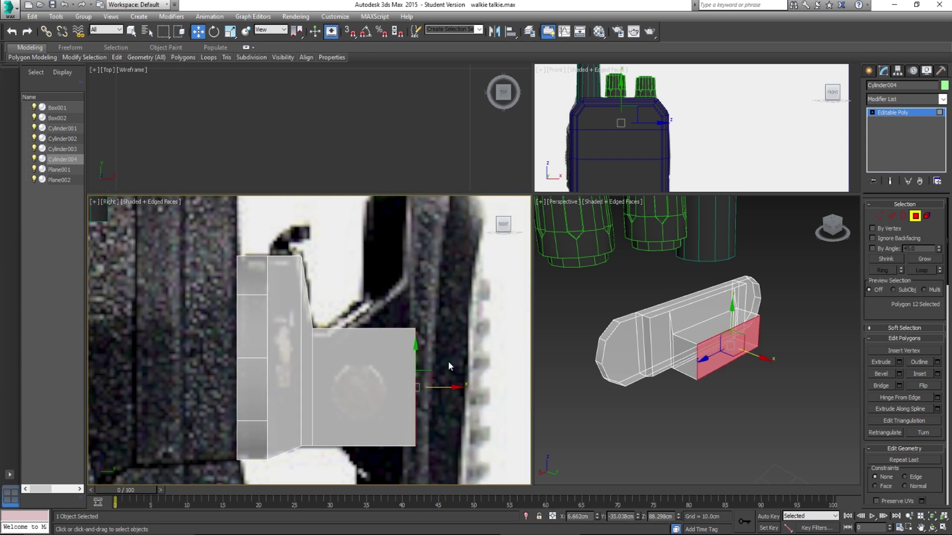
Step: Delete the extruded arm's end polygon and the mounting plate's three flat back polygons
middle_drag(819, 377, 802, 371)
key(Delete)
middle_drag(689, 366, 712, 365)
key(alt+x)
click(713, 367)
ctrl+click(675, 355)
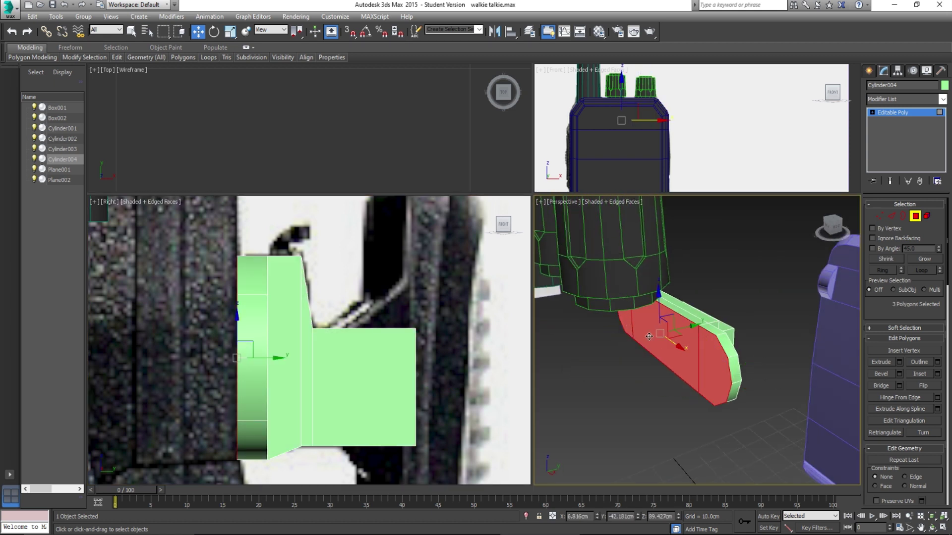
alt+middle_drag(649, 337, 644, 325)
key(Delete)
alt+middle_drag(727, 331, 679, 332)
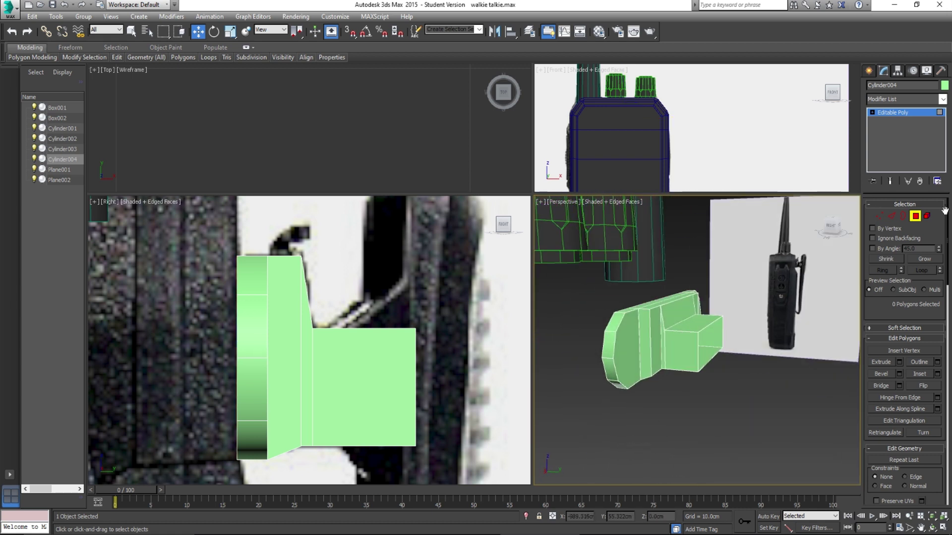
Step: Move the belt clip Box002 about 36.4 cm along Y back onto the mount's extruded arm
click(915, 216)
scroll(696, 342, down, 3)
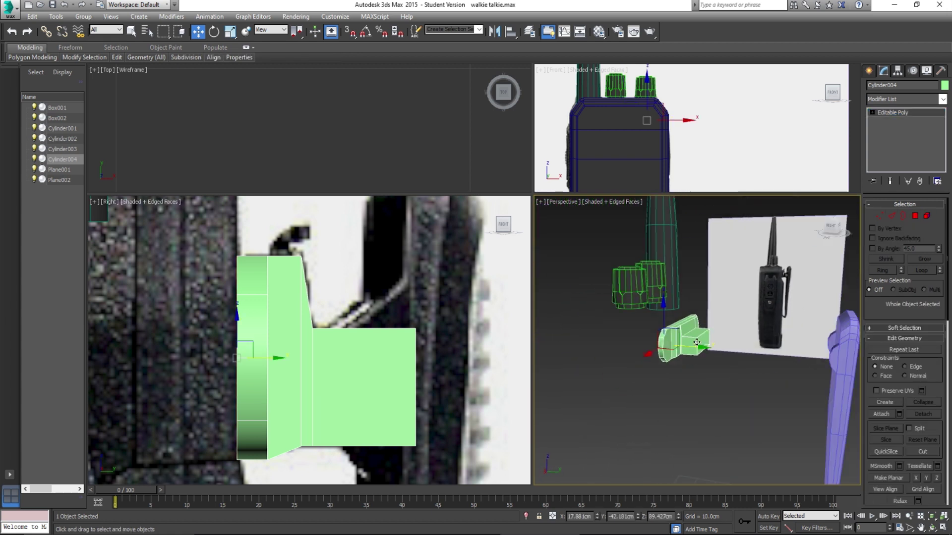
click(828, 357)
alt+middle_drag(828, 357, 818, 404)
drag(834, 411, 701, 401)
alt+middle_drag(644, 350, 658, 373)
scroll(662, 359, up, 3)
drag(713, 410, 704, 412)
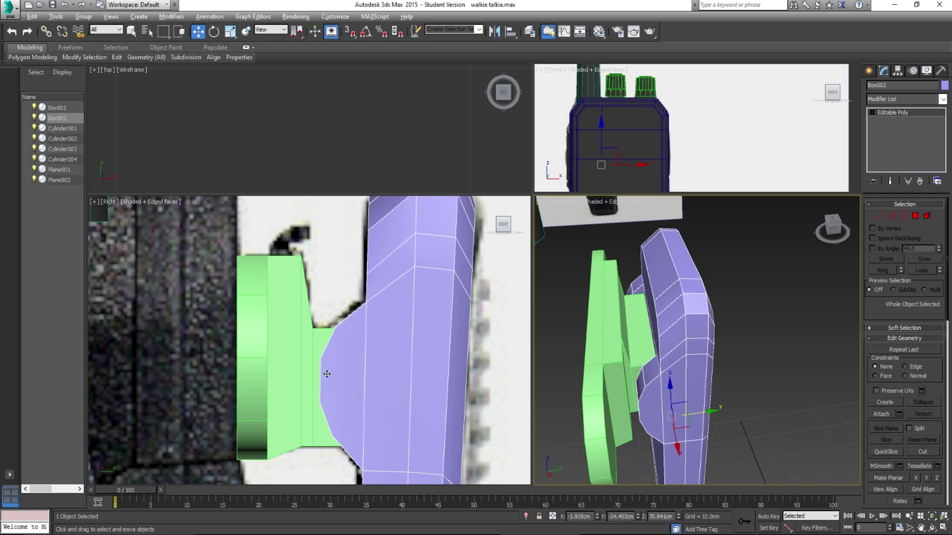
Step: Shorten the mount's arm by pulling its end vertices back along Y so it ends just inside the clip
click(327, 374)
click(879, 216)
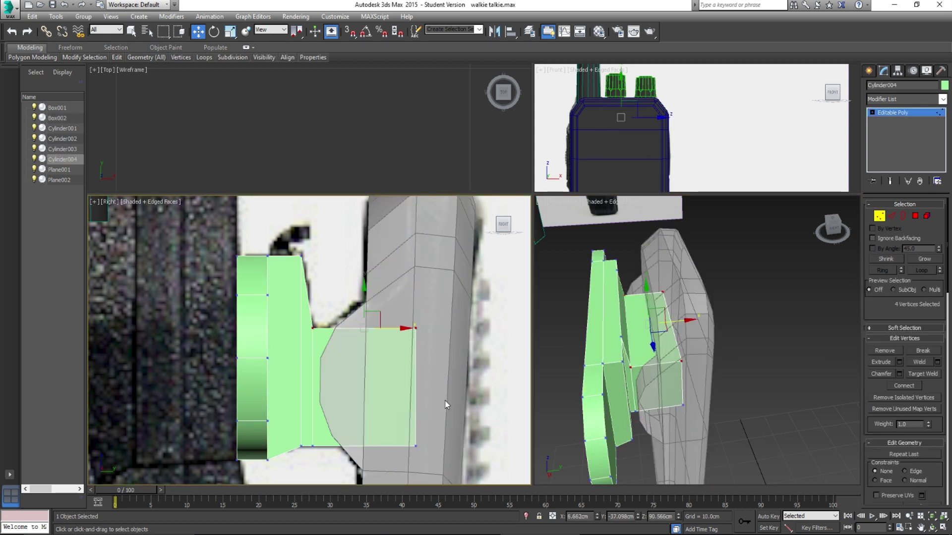
drag(450, 466, 400, 292)
drag(444, 394, 409, 389)
click(880, 216)
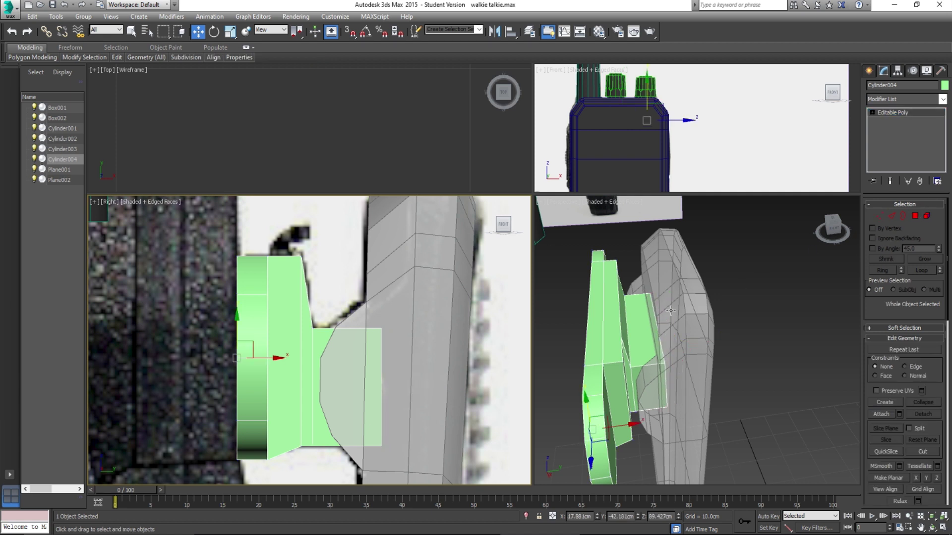
alt+middle_drag(608, 342, 632, 340)
key(alt+x)
middle_drag(624, 353, 671, 351)
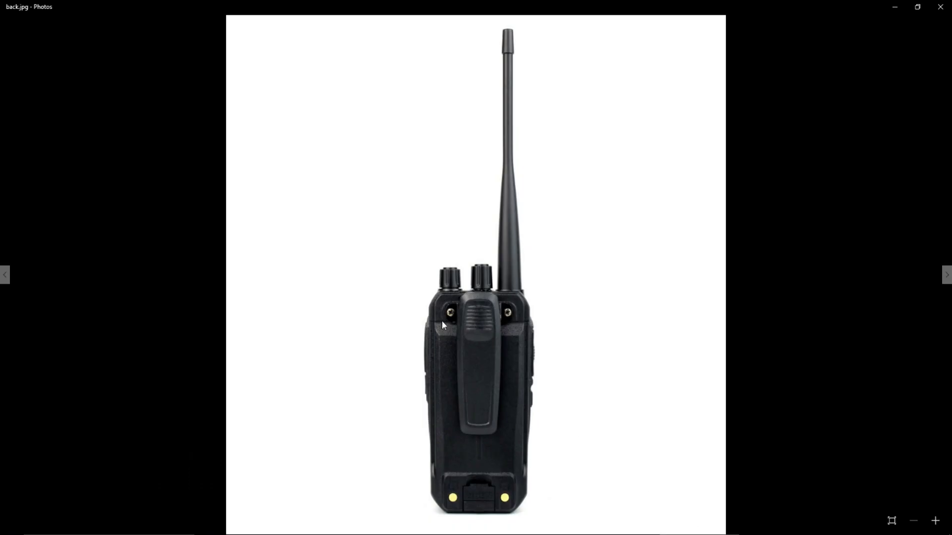
Step: Check the clip and its hinge in the back.jpg and side1.jpg reference photos
key(Left)
key(Right)
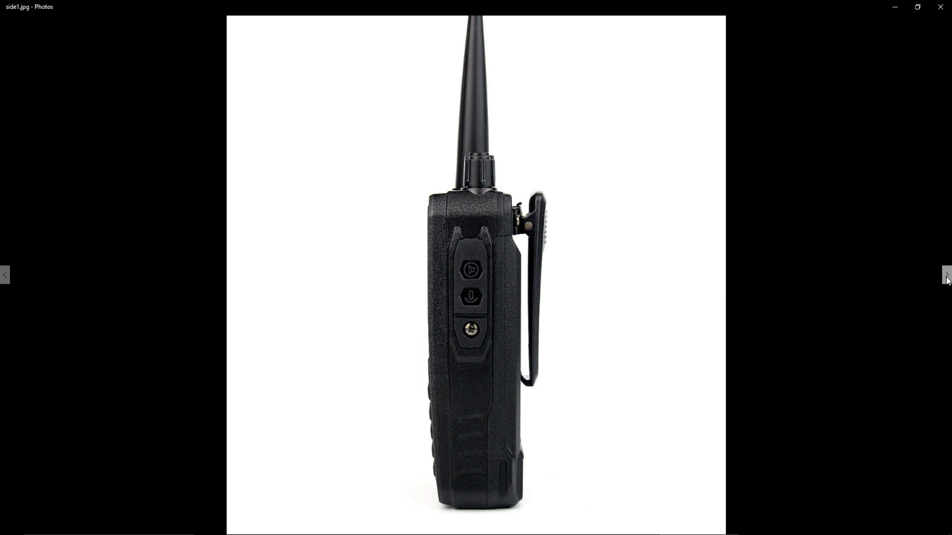
click(894, 6)
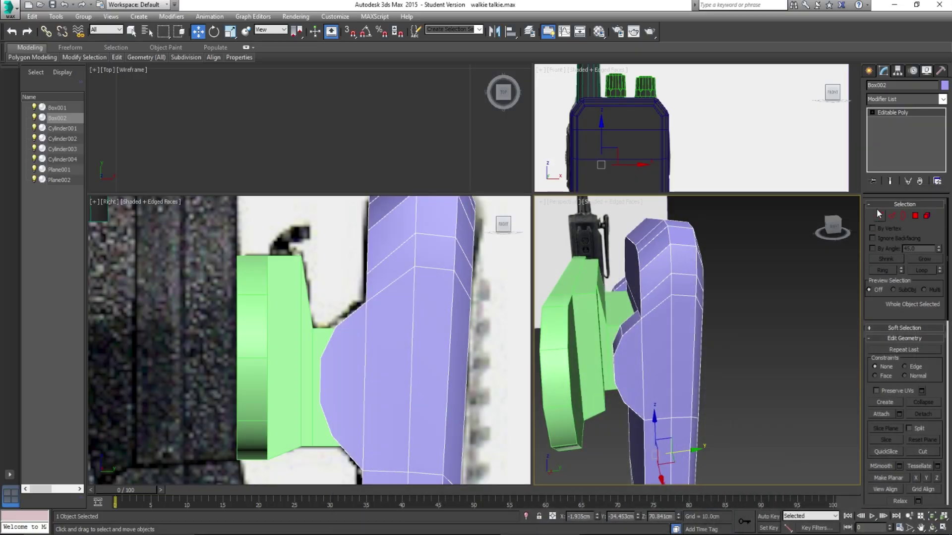
Step: Create an OilTank primitive beside the clip in the Right view, about 2.22 cm in radius and 15.01 cm high
click(869, 72)
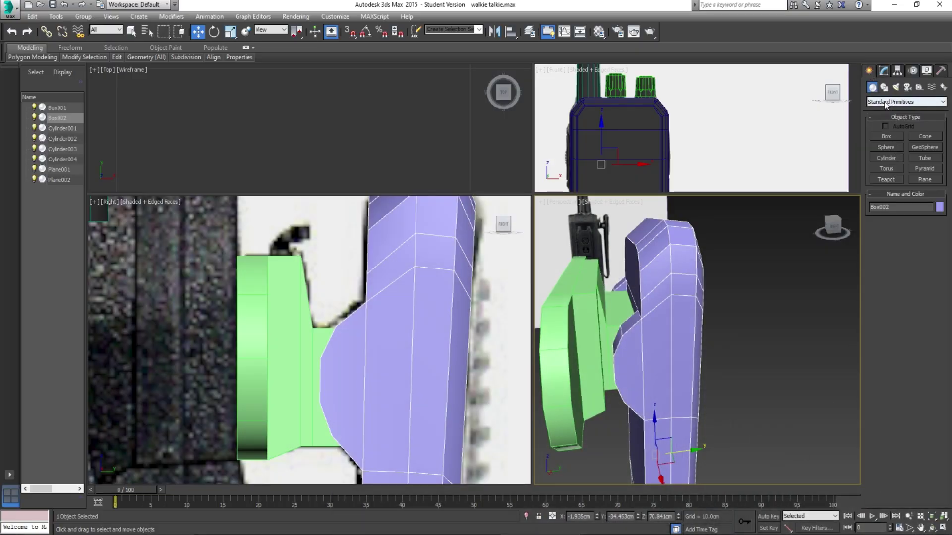
click(885, 102)
click(891, 116)
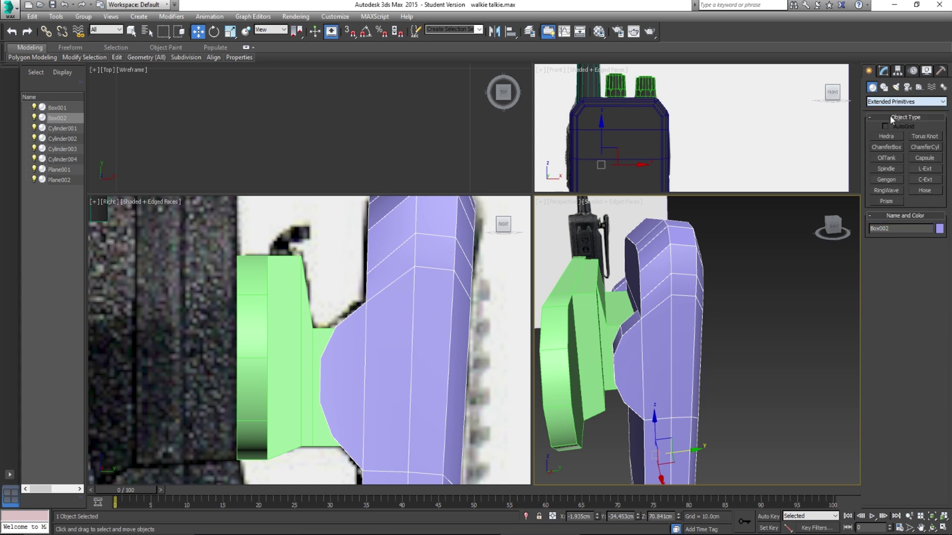
click(887, 158)
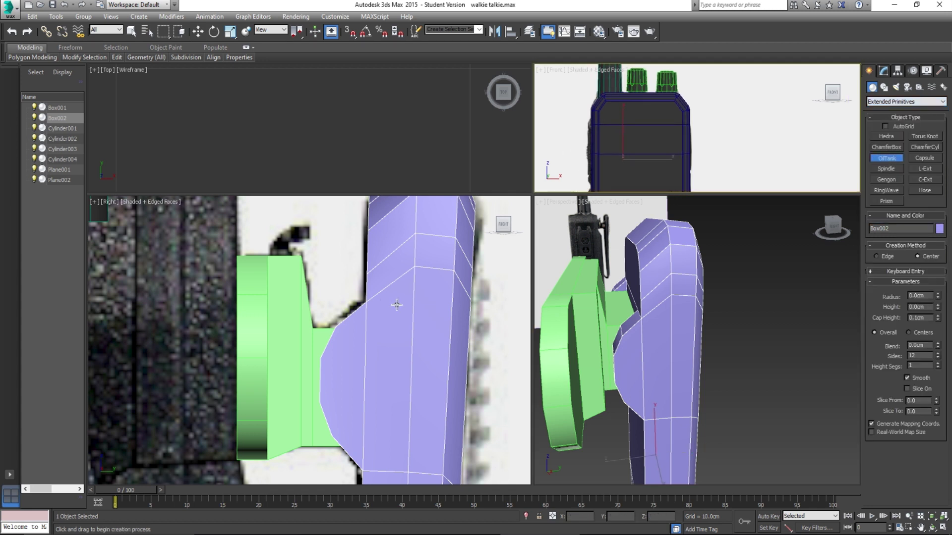
scroll(360, 311, down, 2)
drag(425, 329, 425, 290)
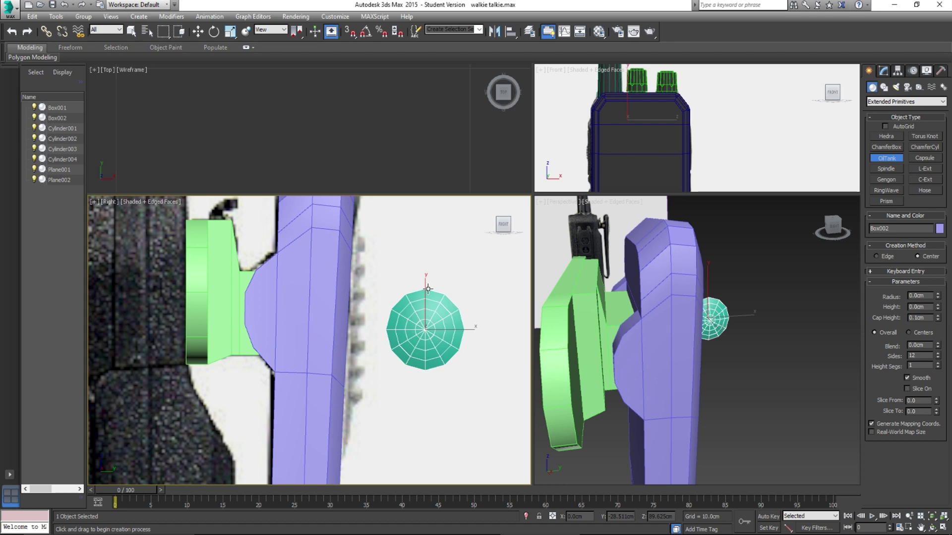
click(421, 26)
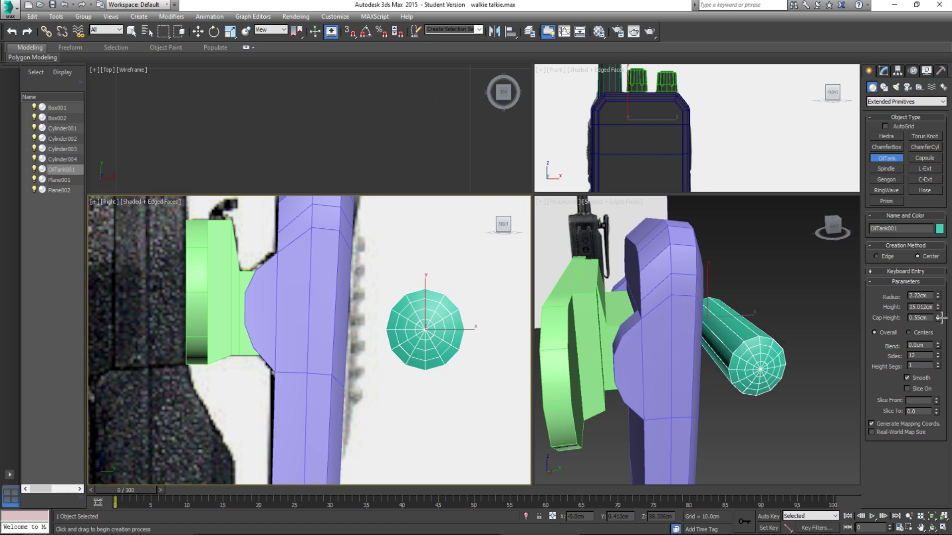
Step: Set the oil tank's cap height to 0.765 cm and reduce its sides to 10
drag(937, 318, 937, 293)
alt+middle_drag(779, 360, 736, 368)
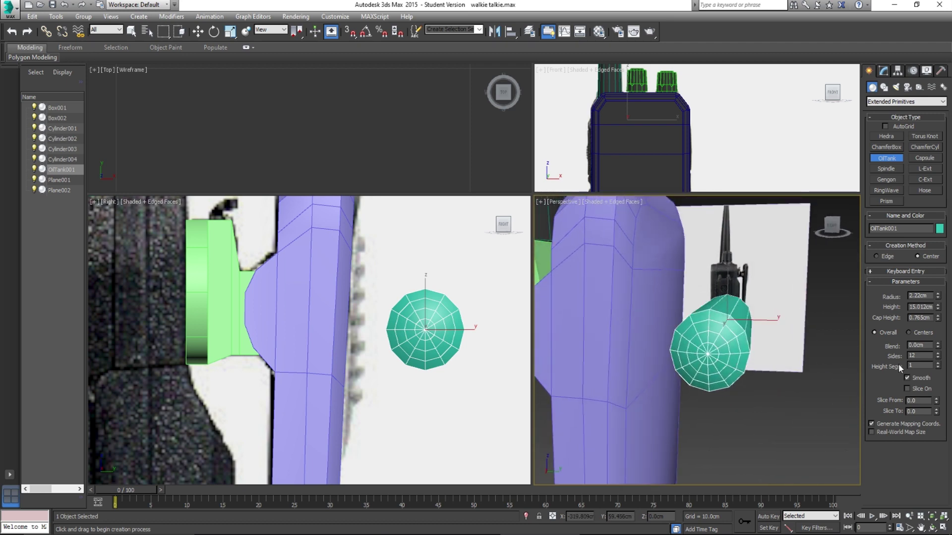
drag(937, 356, 944, 375)
alt+middle_drag(845, 379, 698, 359)
scroll(739, 358, down, 3)
click(937, 354)
click(937, 354)
scroll(698, 360, up, 2)
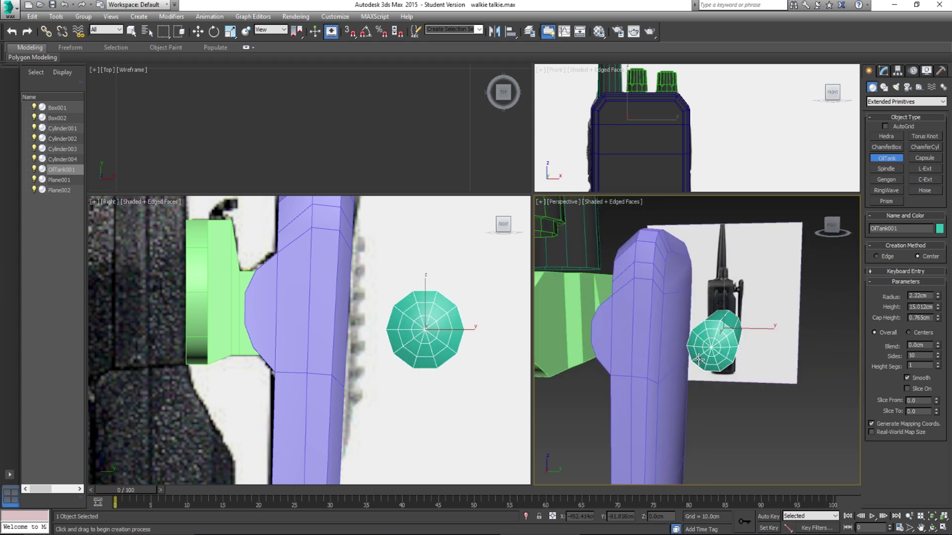
scroll(698, 360, up, 1)
Step: Convert the oil tank to an Editable Poly
click(882, 71)
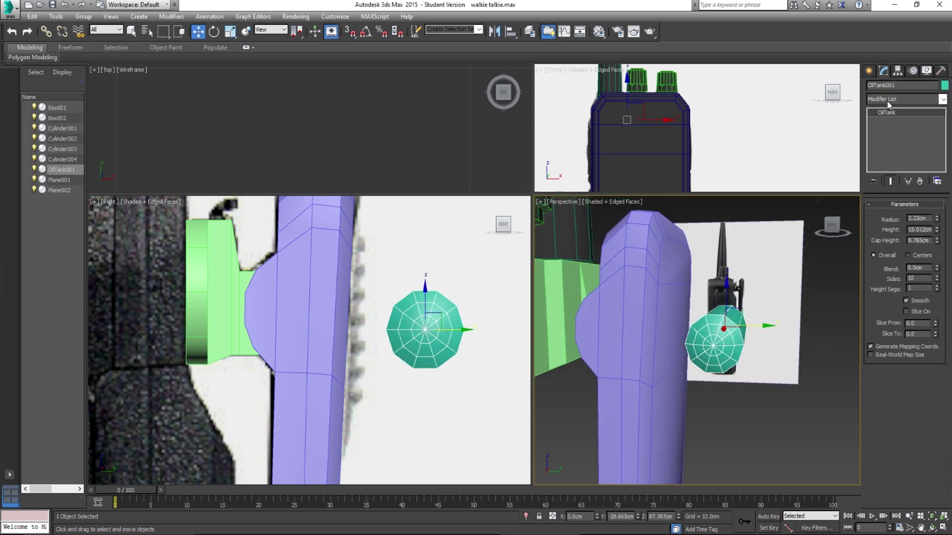
right_click(891, 115)
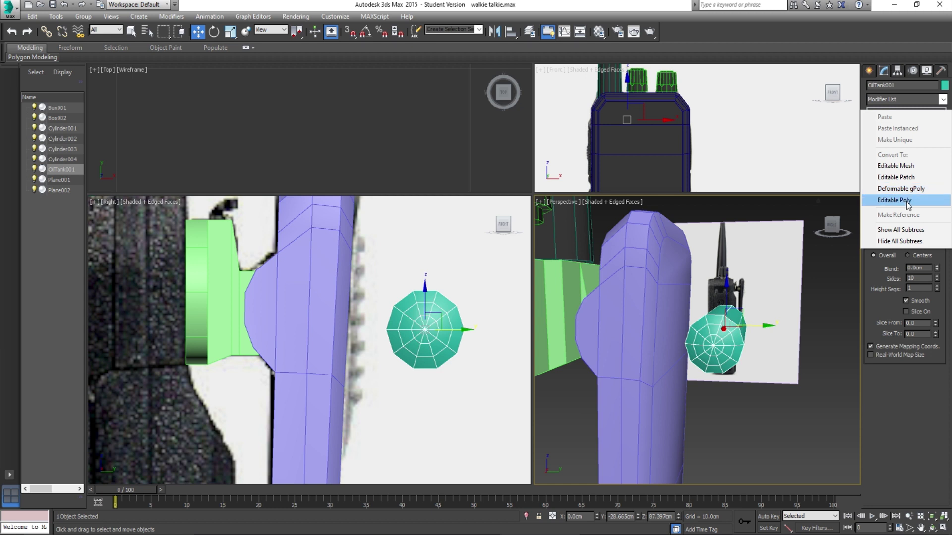
click(907, 200)
Step: Remove the outer of the two edge loops on the oil tank's domed end cap
click(890, 216)
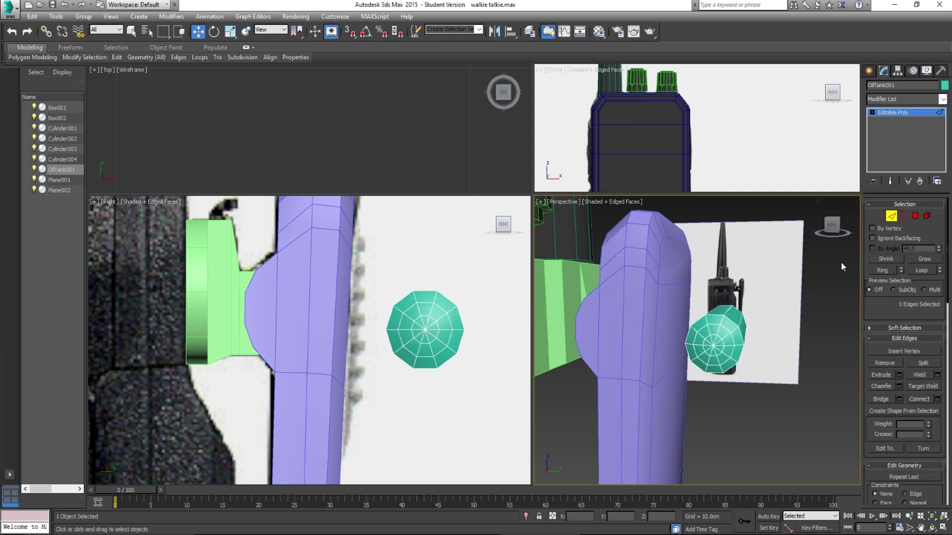
alt+middle_drag(712, 337, 730, 337)
scroll(730, 337, up, 3)
key(2)
alt+middle_drag(739, 323, 737, 319)
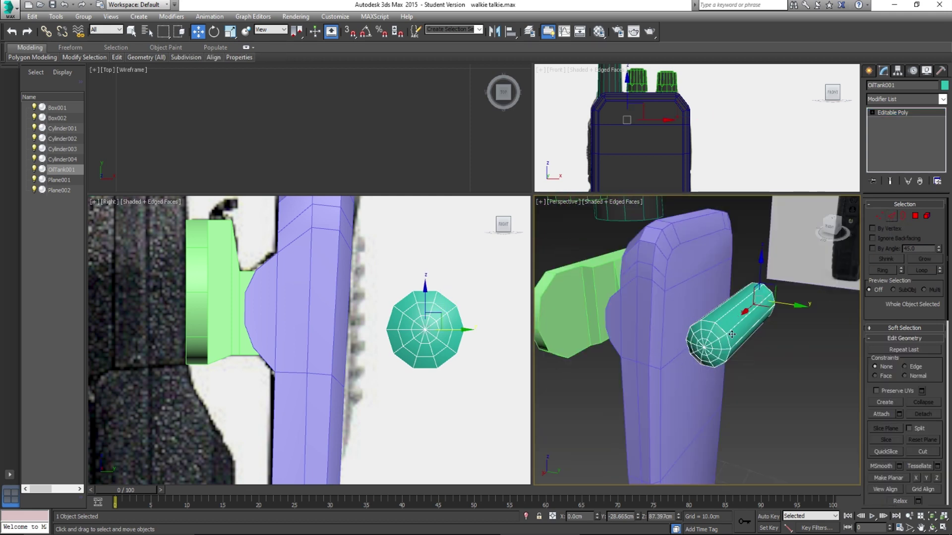
click(890, 217)
alt+middle_drag(733, 337, 729, 334)
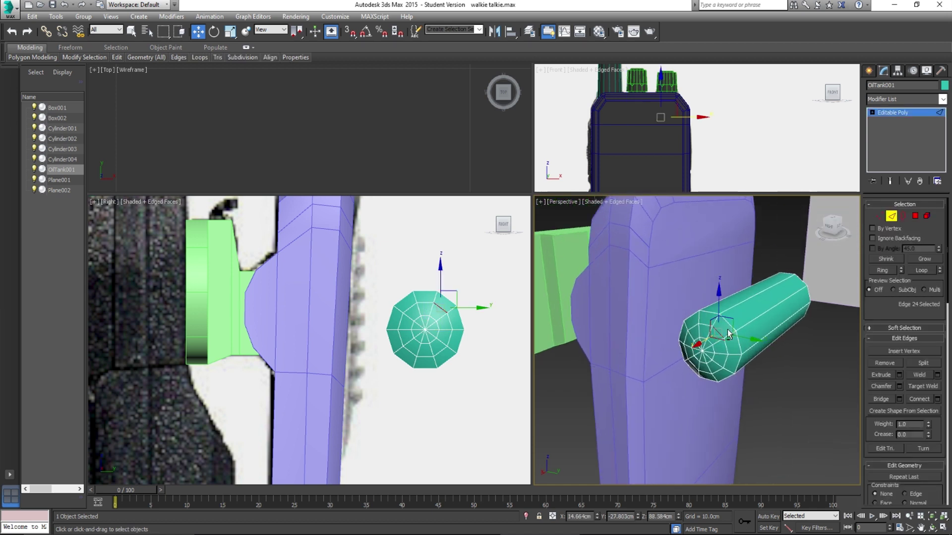
click(914, 271)
click(828, 343)
alt+middle_drag(829, 343, 755, 341)
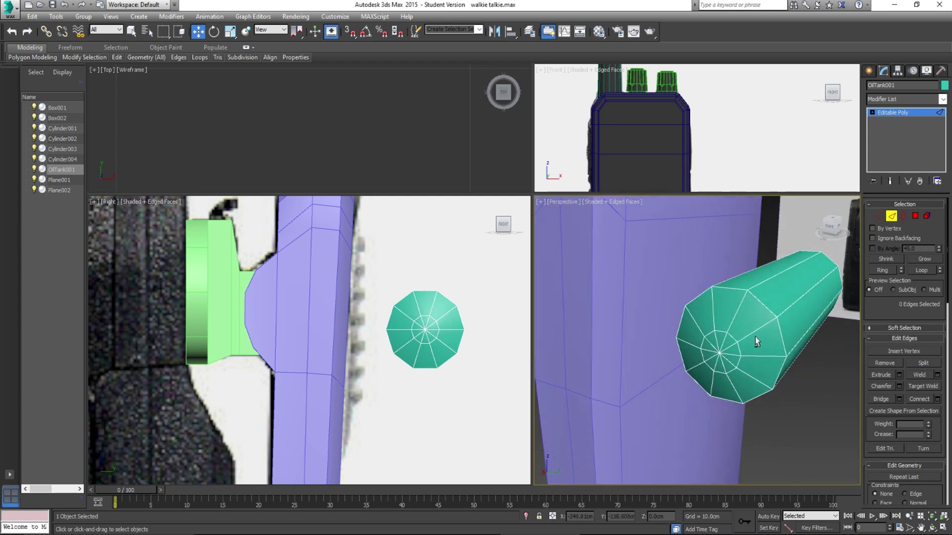
Step: Select the cap's remaining inner edge loop, scale it up and move it slightly inward along X
click(731, 338)
click(919, 270)
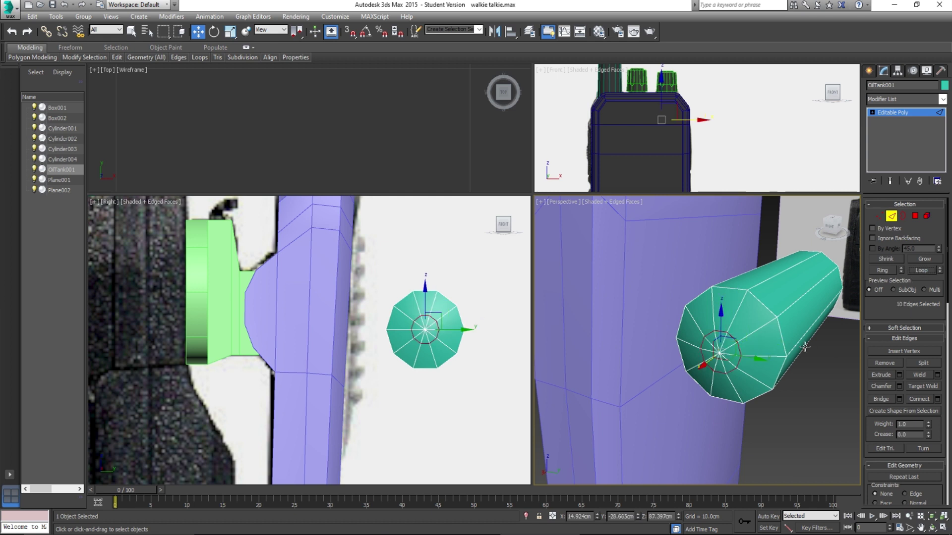
key(e)
key(r)
drag(722, 353, 736, 331)
key(w)
alt+middle_drag(737, 331, 706, 343)
drag(698, 354, 703, 353)
Step: Fine-tune the cap's rounding by scaling its edge loop up a little more and nudging it along X
alt+middle_drag(703, 354, 695, 350)
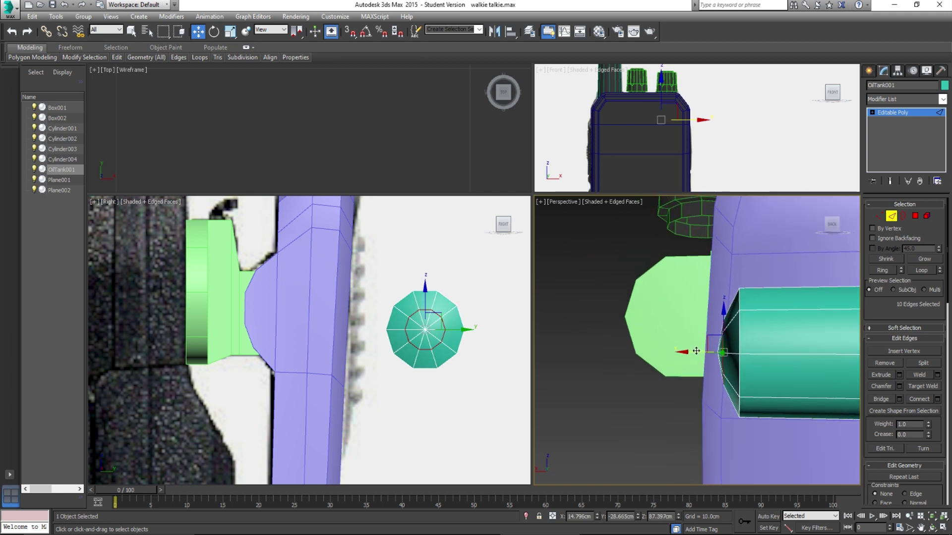
key(e)
key(r)
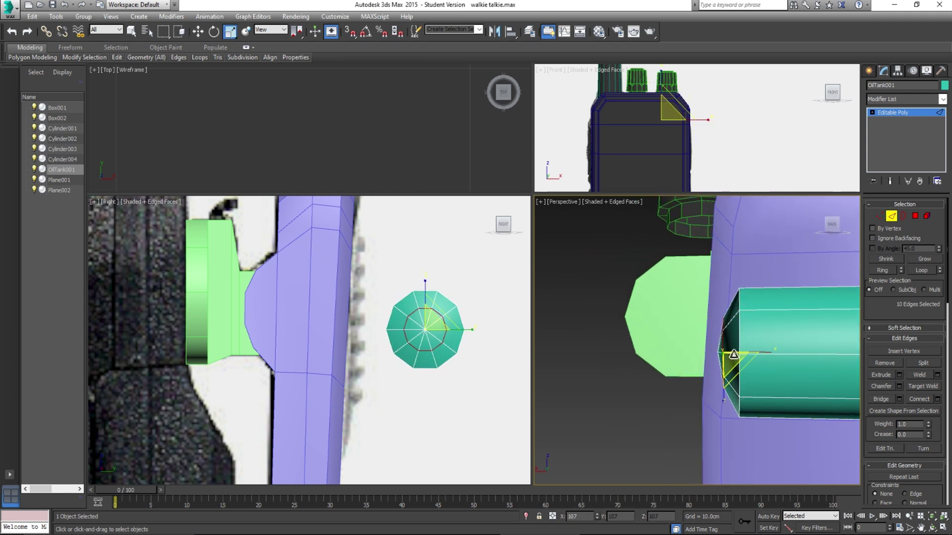
key(w)
drag(699, 355, 702, 354)
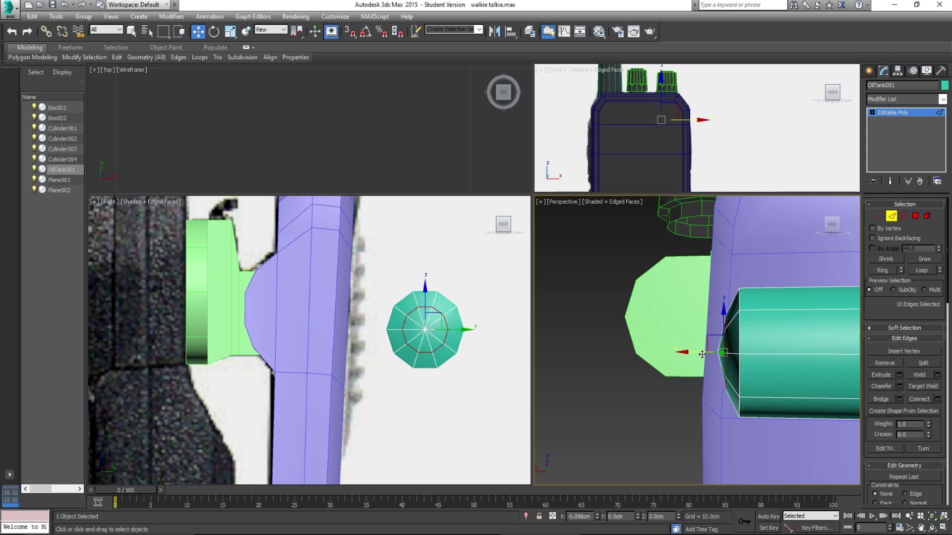
alt+middle_drag(700, 355, 843, 307)
scroll(792, 384, down, 5)
click(801, 397)
Step: Add a Symmetry modifier to the oil tank with the mirror axis set to Z and Flip turned off
scroll(799, 394, up, 5)
scroll(804, 365, down, 2)
mouse_move(744, 347)
alt+middle_down()
mouse_move(761, 346)
mouse_move(751, 347)
alt+middle_up()
click(942, 99)
scroll(897, 347, down, 15)
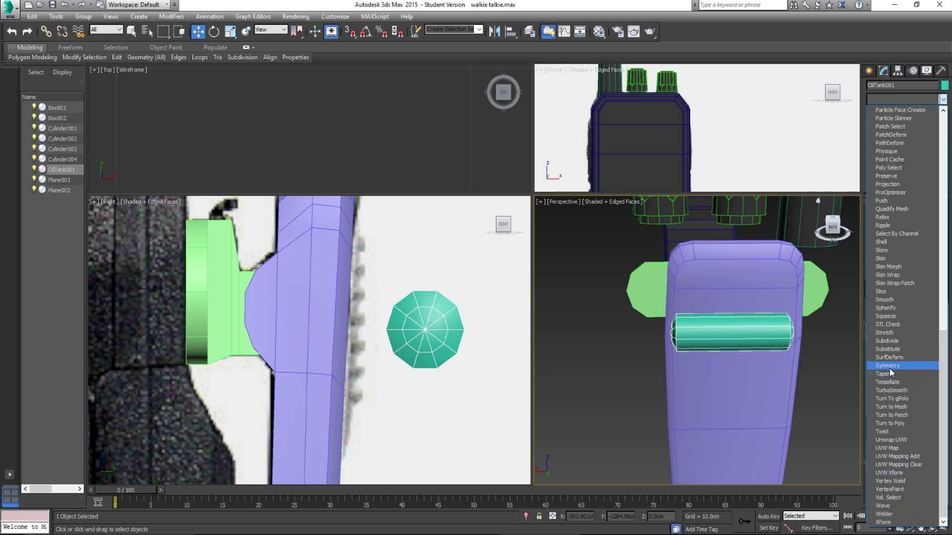
click(889, 368)
alt+middle_drag(771, 369, 760, 289)
click(899, 223)
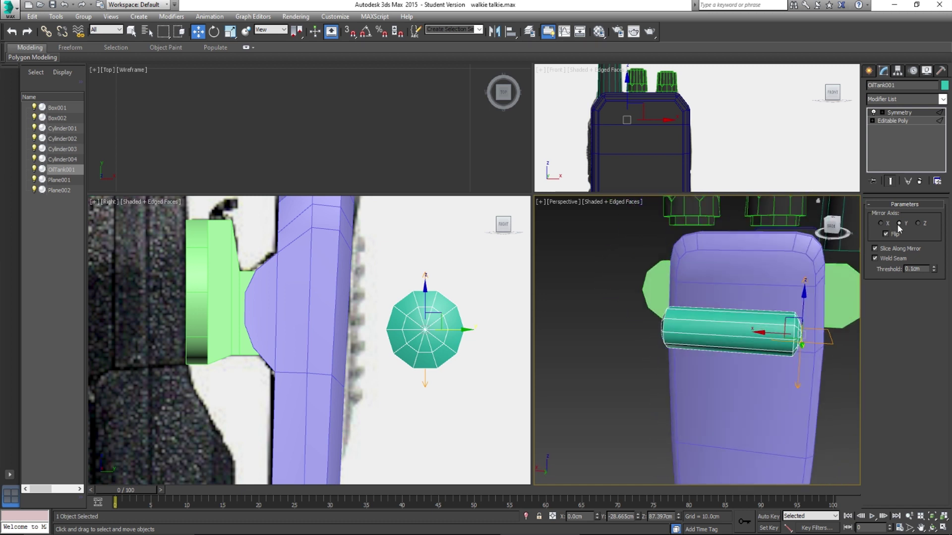
click(923, 224)
alt+middle_drag(793, 329, 742, 349)
scroll(758, 333, up, 4)
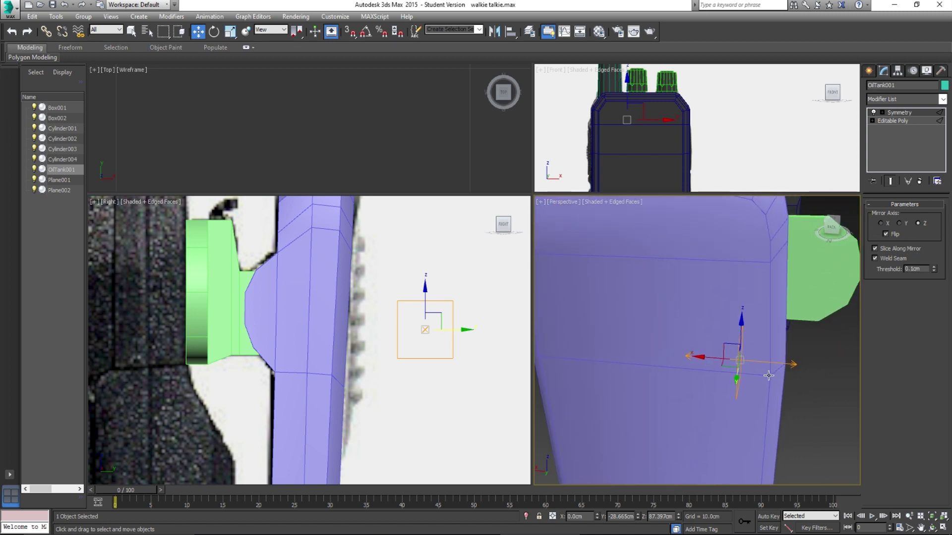
click(894, 235)
Step: Move the Symmetry mirror plane along X to about 6.27 cm and collapse the modifier into the Editable Poly
alt+middle_drag(758, 328, 765, 329)
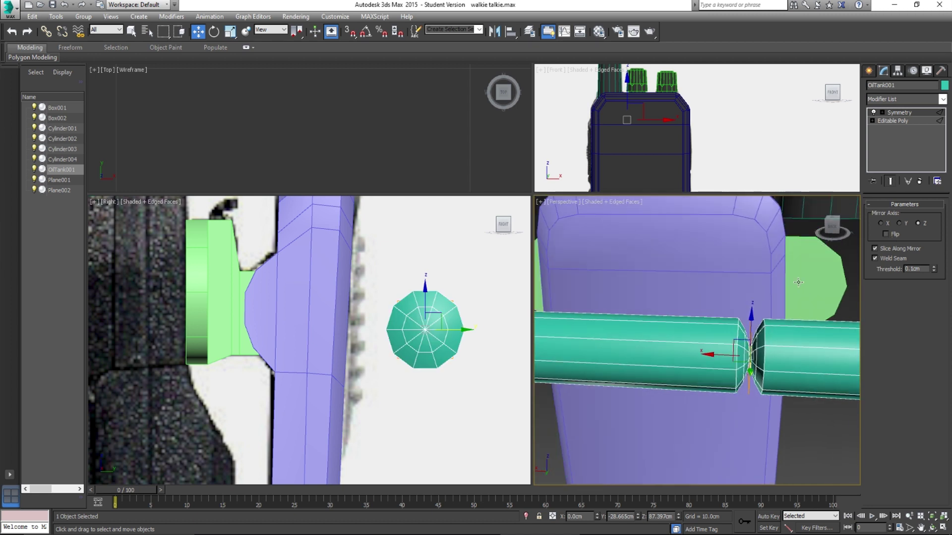
click(898, 120)
drag(734, 350, 594, 356)
alt+middle_drag(629, 353, 694, 364)
drag(647, 364, 680, 362)
right_click(915, 148)
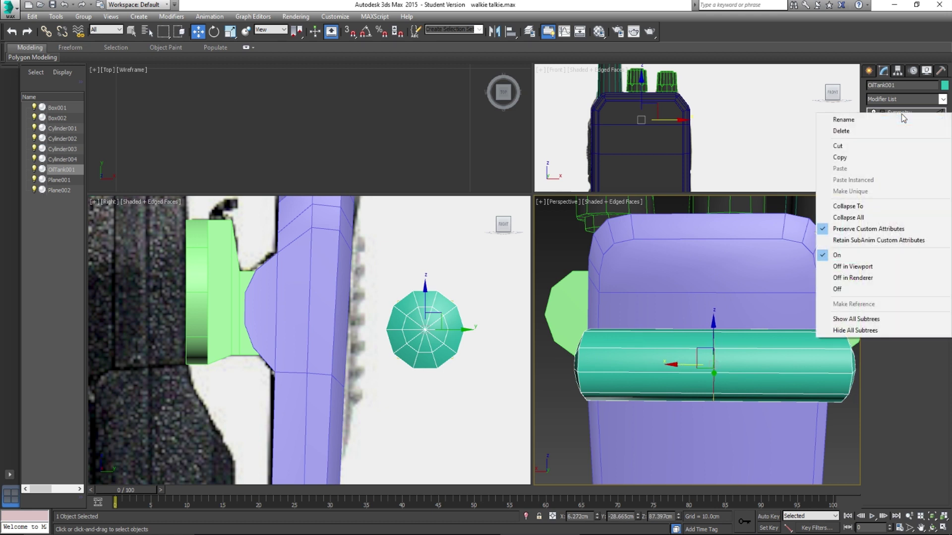
click(872, 191)
Step: Scale the oil tank down and move it onto the clip's rounded hinge ear in the Right view
click(520, 313)
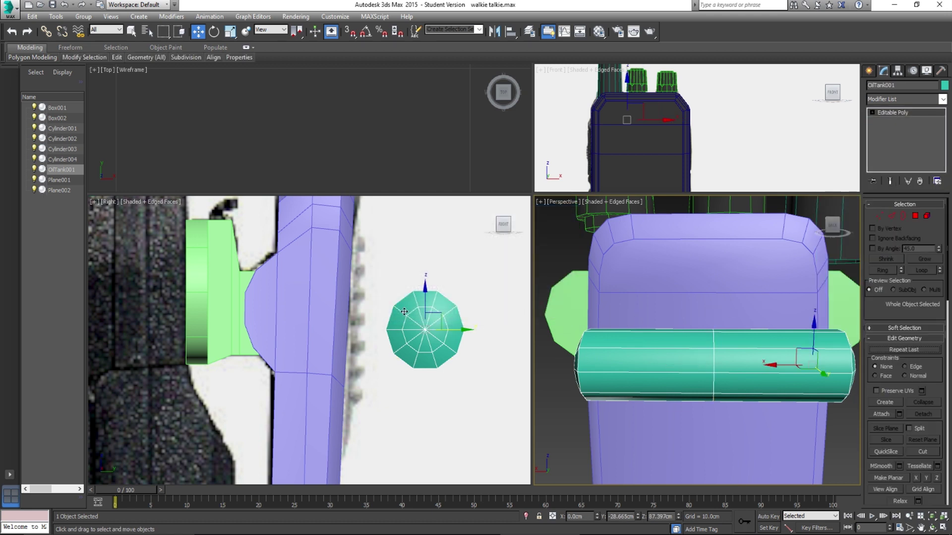
scroll(391, 316, down, 2)
drag(388, 307, 419, 304)
key(r)
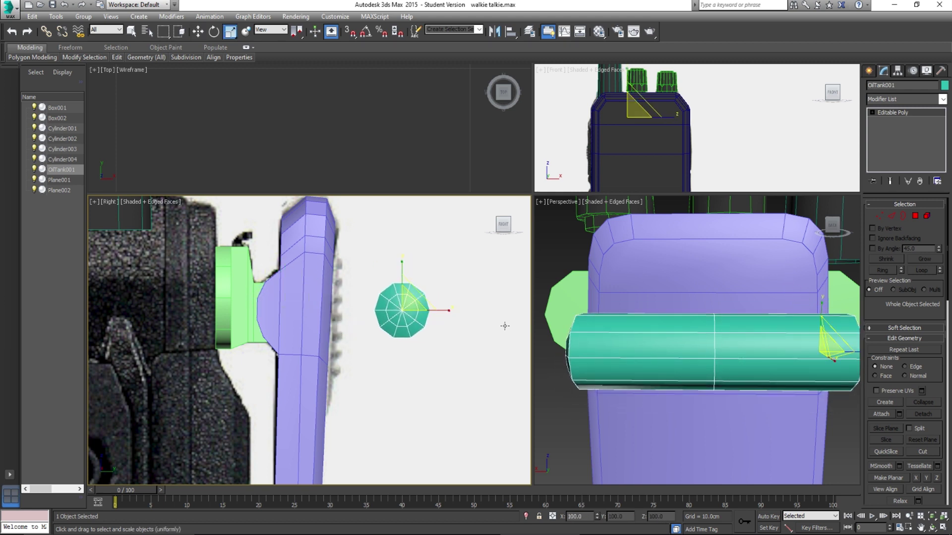
alt+middle_drag(772, 333, 817, 352)
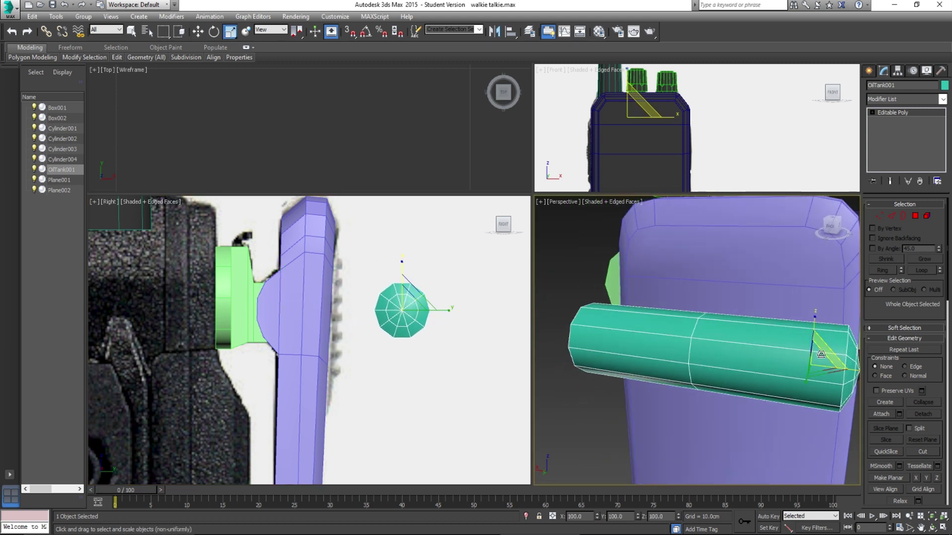
key(w)
drag(420, 298, 311, 302)
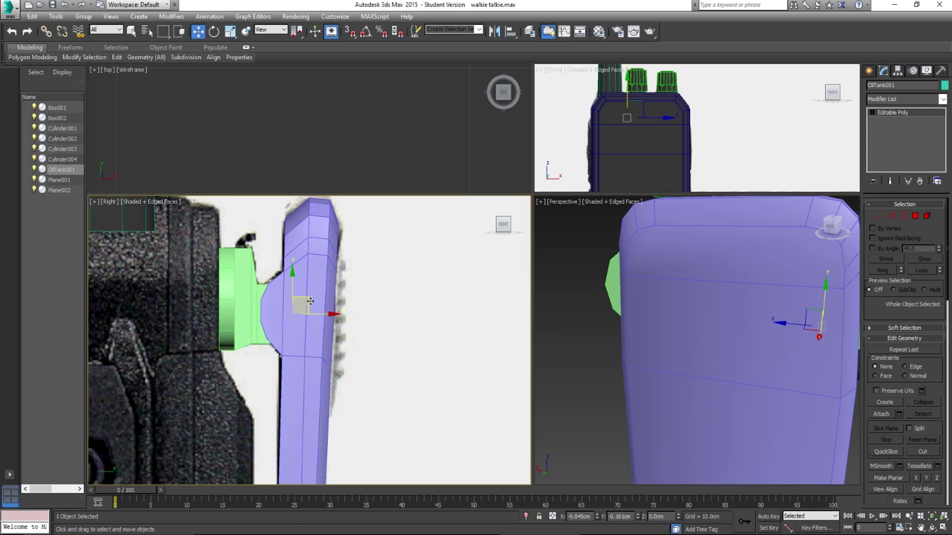
Step: Lengthen the hinge pin by moving its inner end's 21 vertices about 10.3 cm along X towards the clip's far side
alt+middle_drag(669, 296, 692, 305)
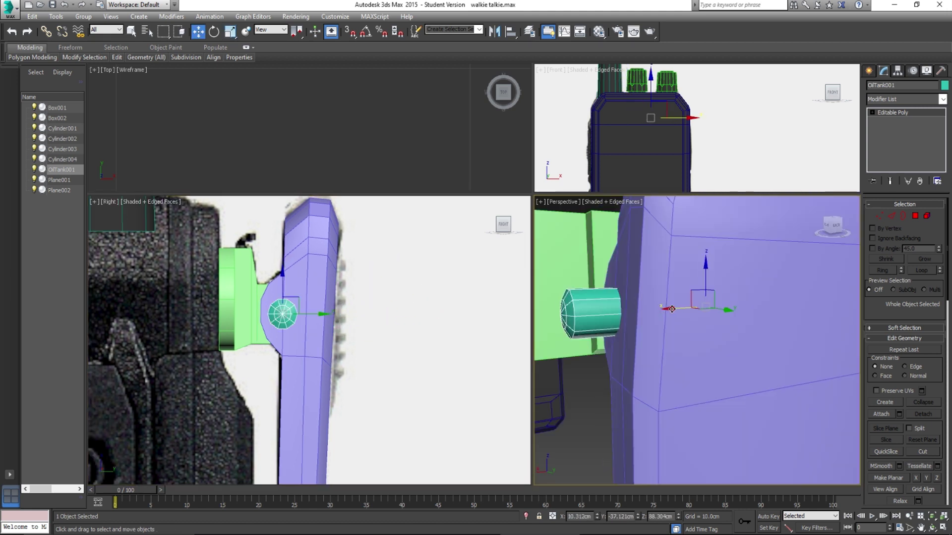
alt+middle_drag(671, 309, 749, 224)
click(879, 216)
drag(666, 275, 694, 329)
alt+middle_drag(694, 330, 752, 317)
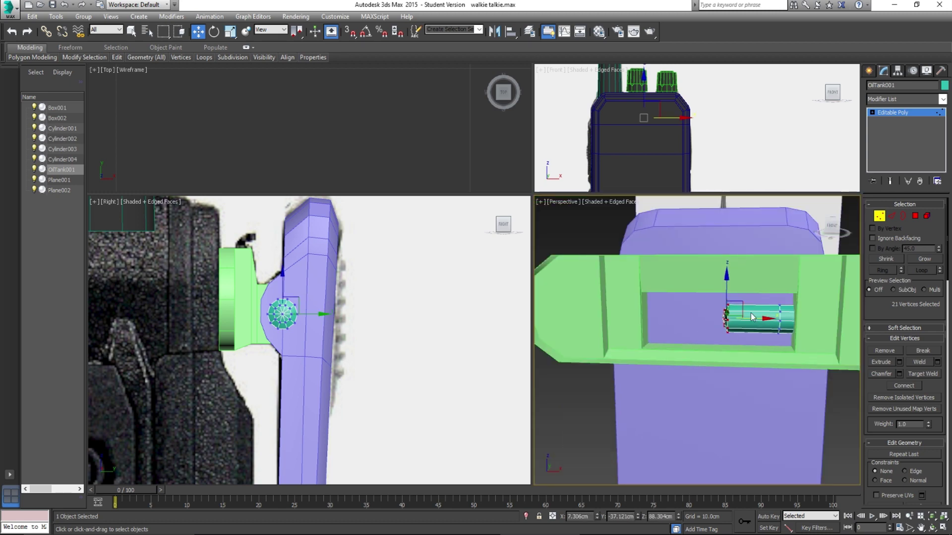
drag(757, 318, 672, 320)
alt+middle_drag(612, 324, 662, 322)
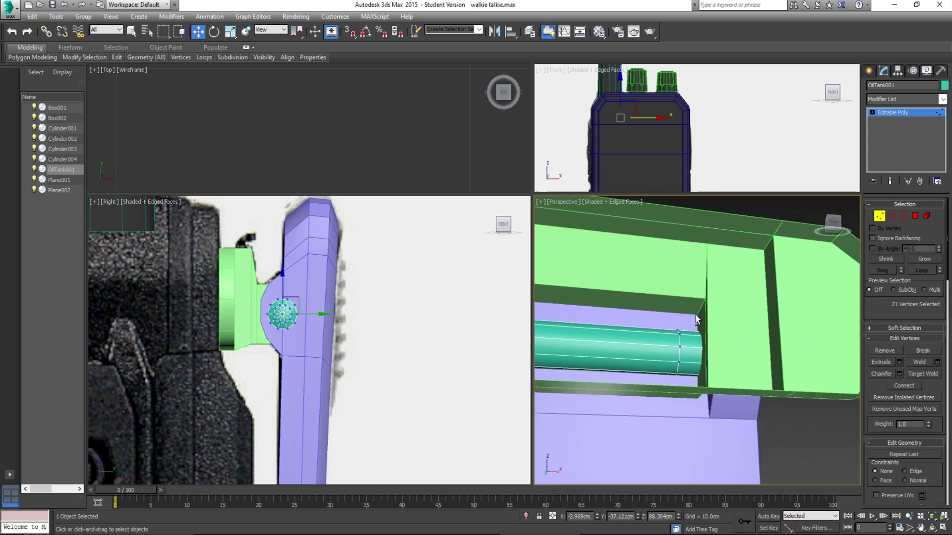
Step: Remove the mirror-seam edge loop around the hinge pin
click(892, 216)
click(693, 375)
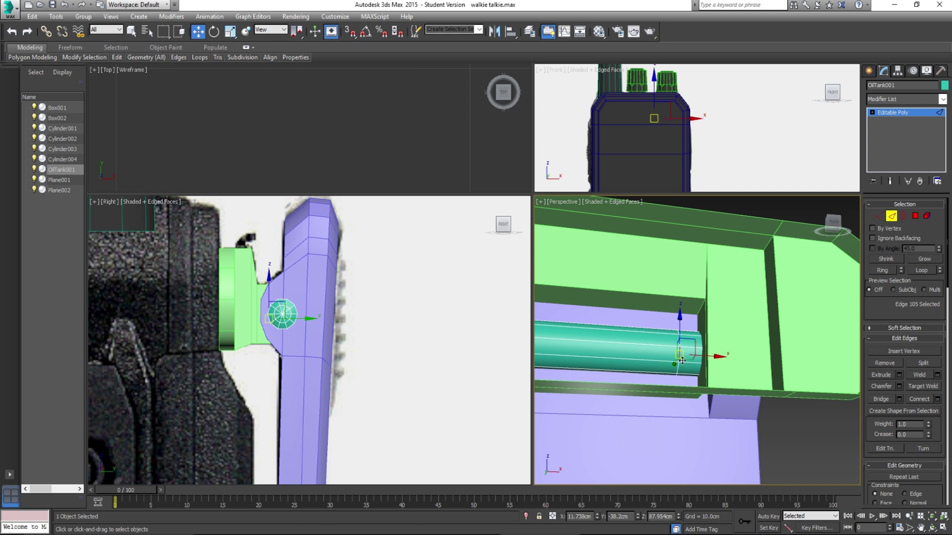
click(920, 271)
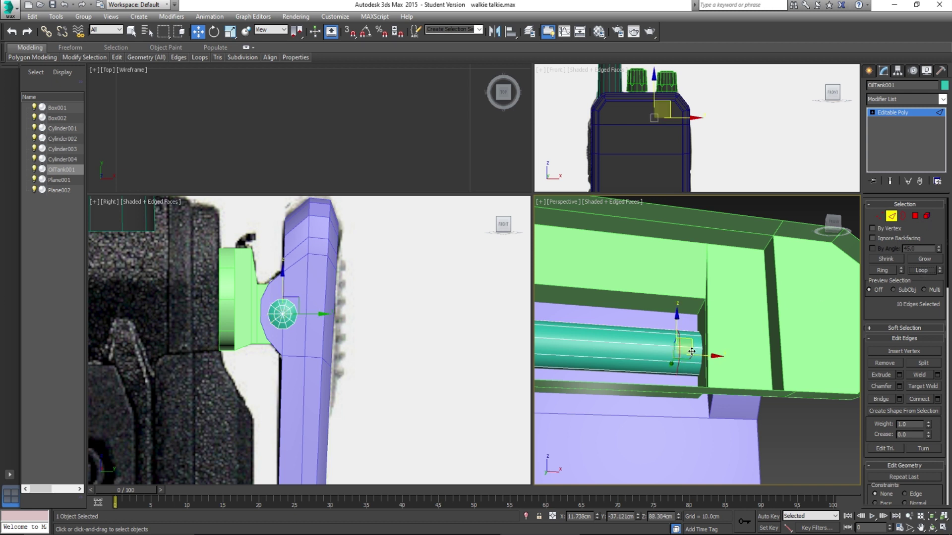
key(ctrl+d)
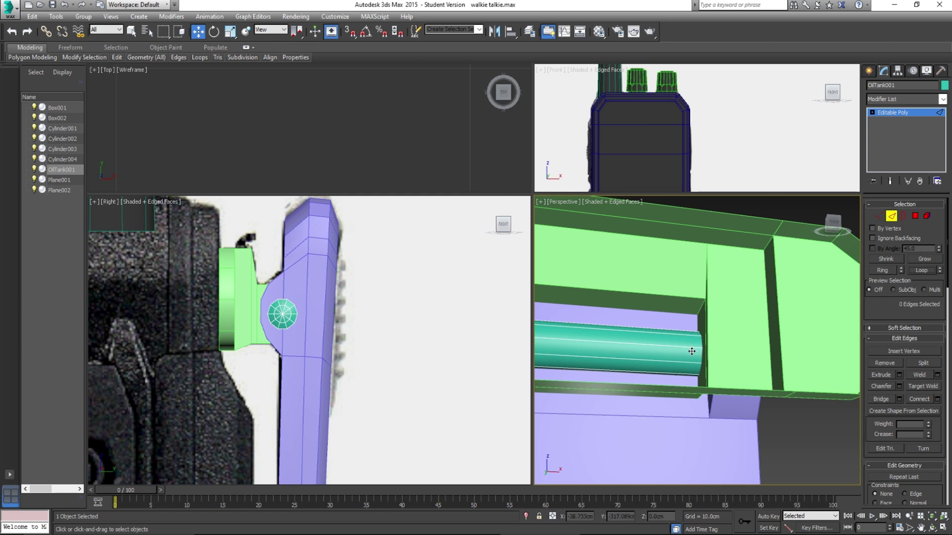
click(878, 217)
click(879, 218)
Step: Slide the hinge pin along X so its domed ends protrude slightly from the sides of the clip
scroll(670, 316, down, 4)
alt+middle_drag(596, 312, 598, 348)
drag(606, 342, 605, 342)
alt+middle_drag(713, 333, 686, 361)
middle_drag(612, 344, 733, 338)
scroll(714, 340, up, 4)
drag(733, 338, 734, 338)
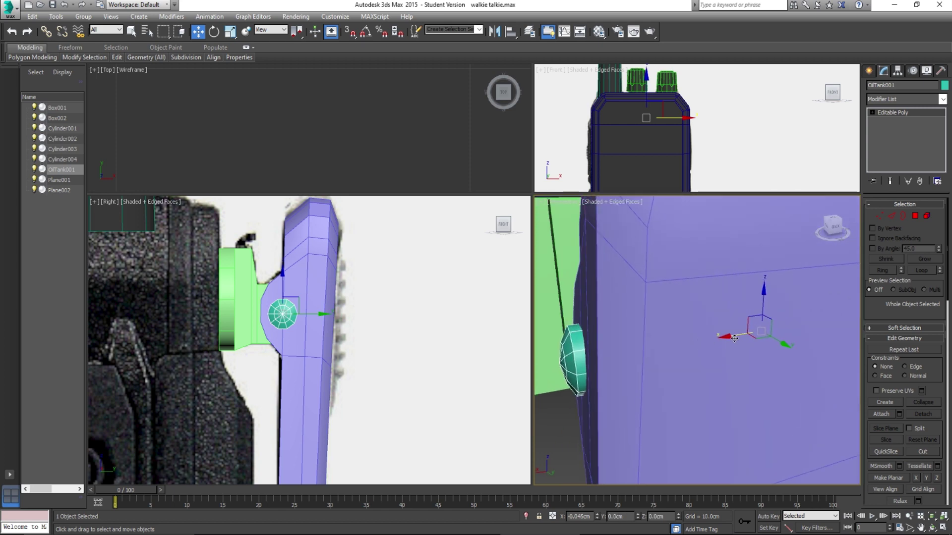
scroll(703, 345, down, 5)
alt+middle_drag(671, 349, 721, 354)
Step: Compare the hinge pin with the side1.jpg reference photo
key(alt+Tab)
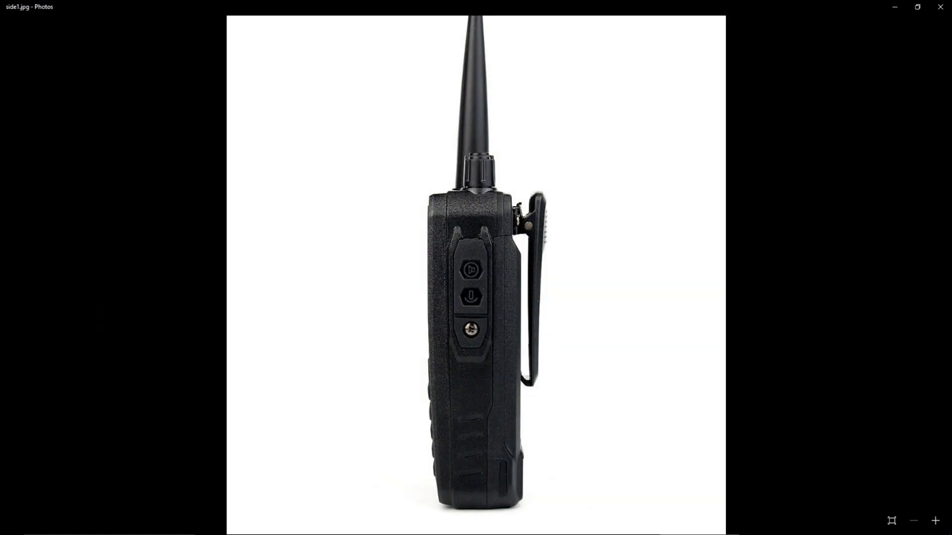
key(alt+Tab)
alt+middle_drag(774, 412, 723, 364)
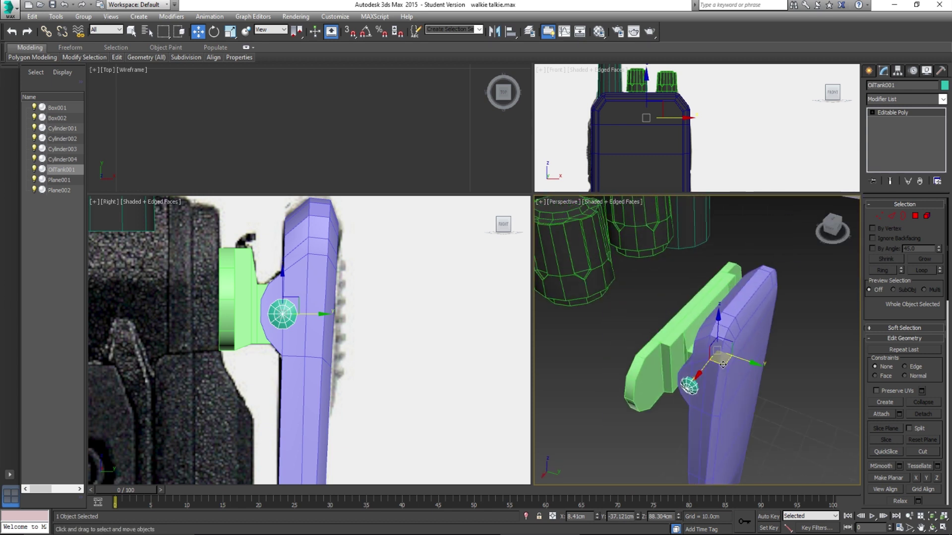
Step: Copy the hinge pin away from the clip along Y and delete the domed end polygons at one end of the copy
mouse_move(723, 361)
shift+mouse_down()
mouse_move(754, 393)
mouse_move(807, 404)
shift+mouse_up()
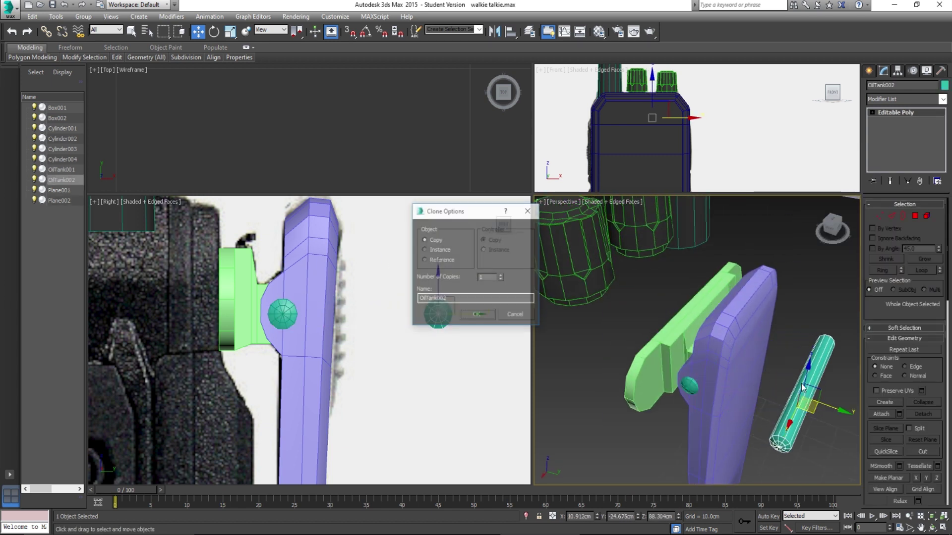
click(477, 318)
click(915, 215)
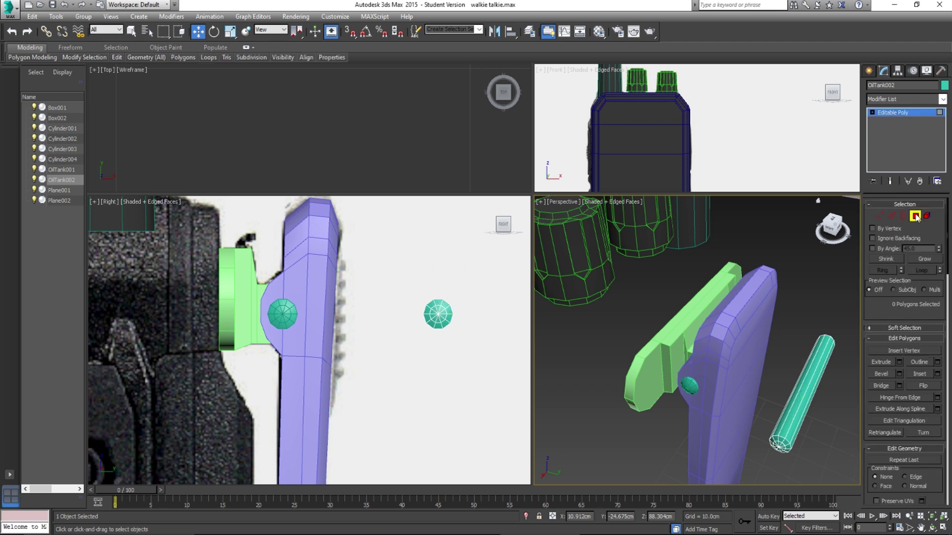
alt+middle_drag(817, 342, 639, 344)
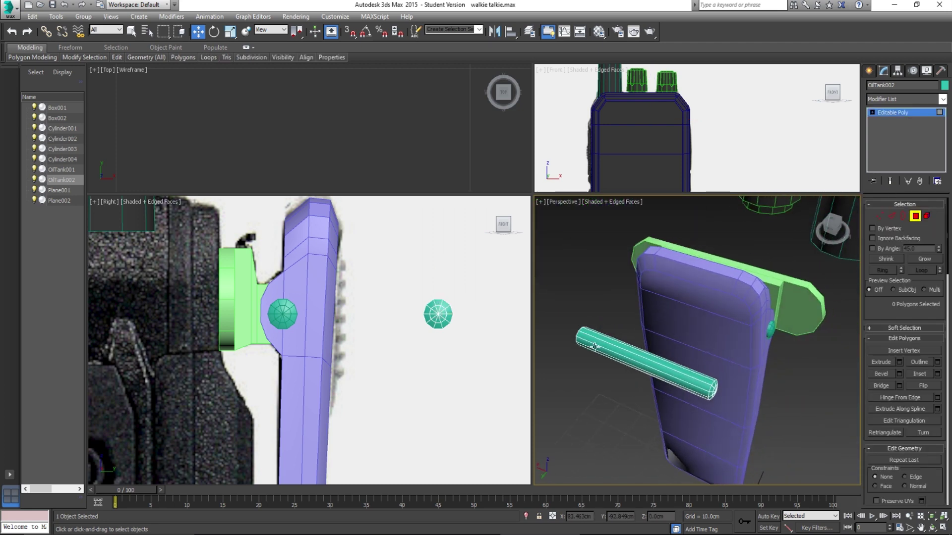
scroll(707, 140, down, 8)
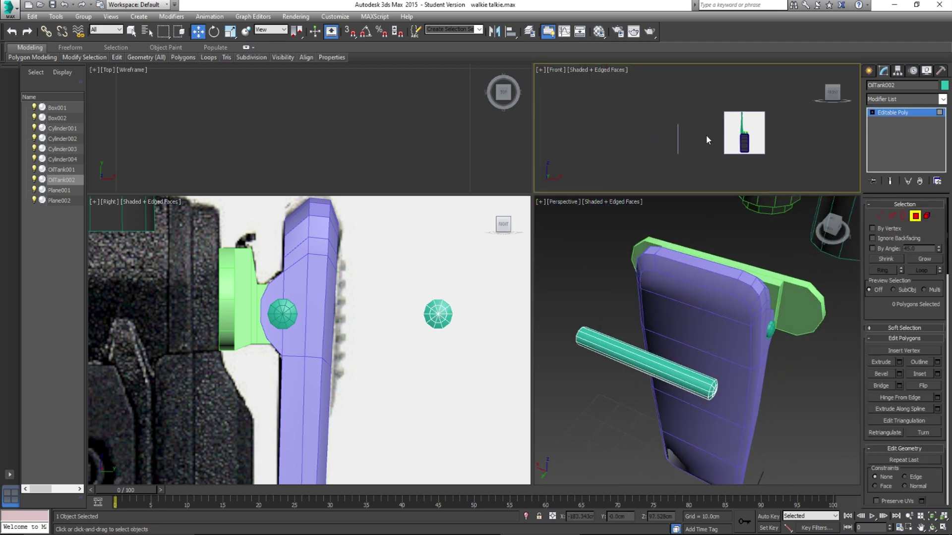
scroll(714, 381, up, 6)
drag(620, 276, 666, 385)
drag(676, 242, 685, 243)
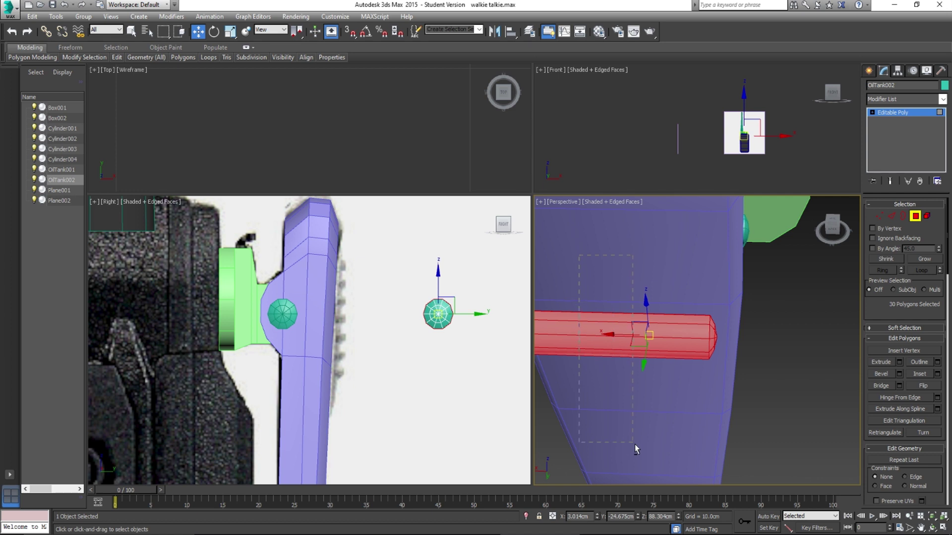
drag(634, 444, 636, 444)
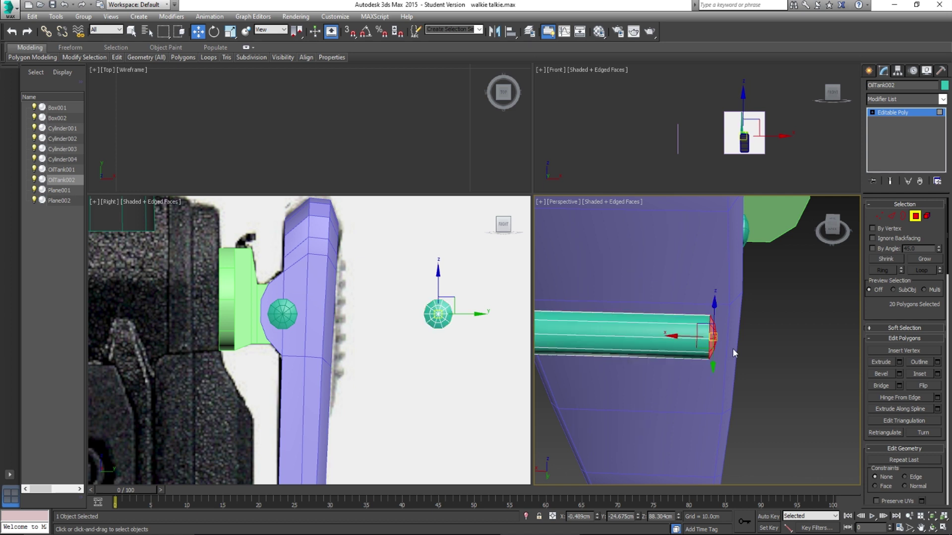
Step: Move the 10 vertices at the copy's open end along X to shorten it into a small domed cap
click(879, 216)
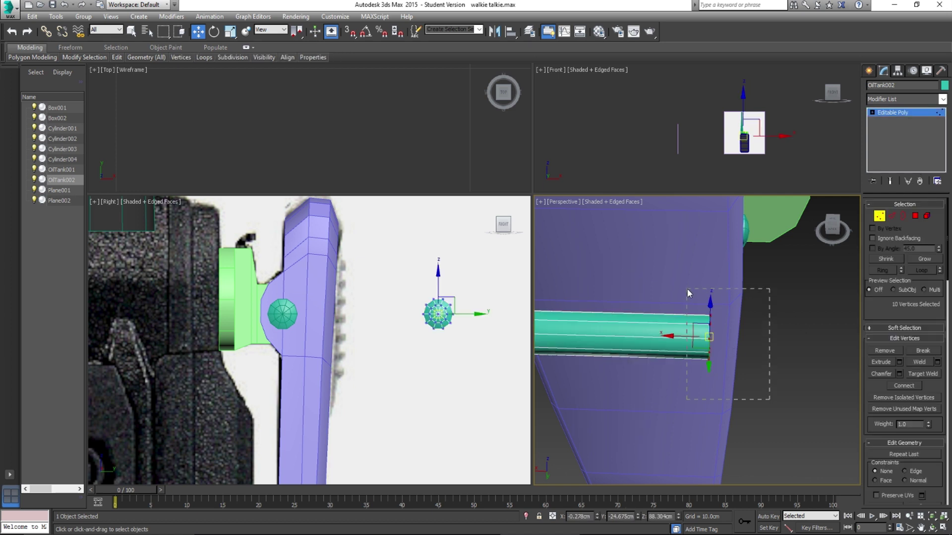
click(753, 394)
drag(692, 310, 762, 377)
scroll(679, 278, down, 3)
drag(697, 333, 556, 333)
middle_drag(555, 333, 734, 346)
drag(715, 346, 666, 340)
scroll(683, 351, up, 4)
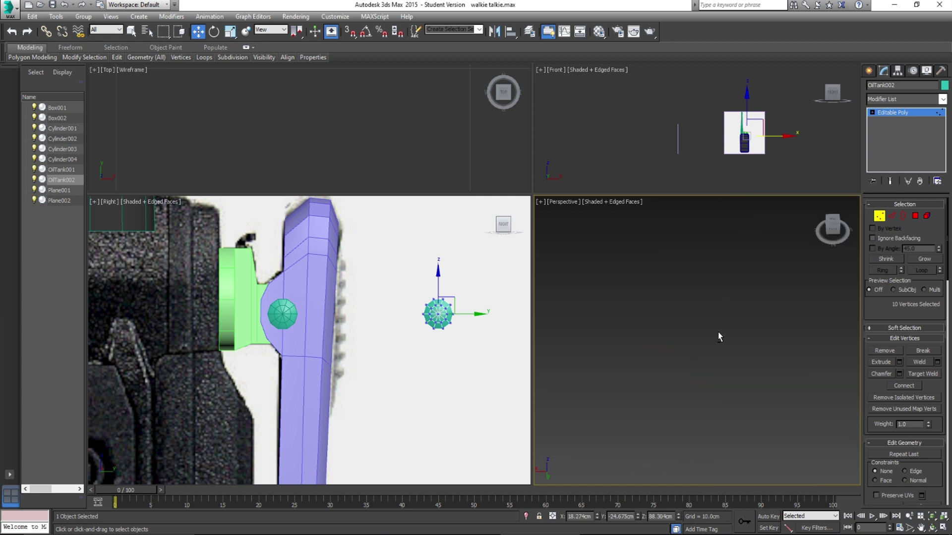
scroll(718, 333, down, 4)
key(z)
scroll(738, 325, up, 3)
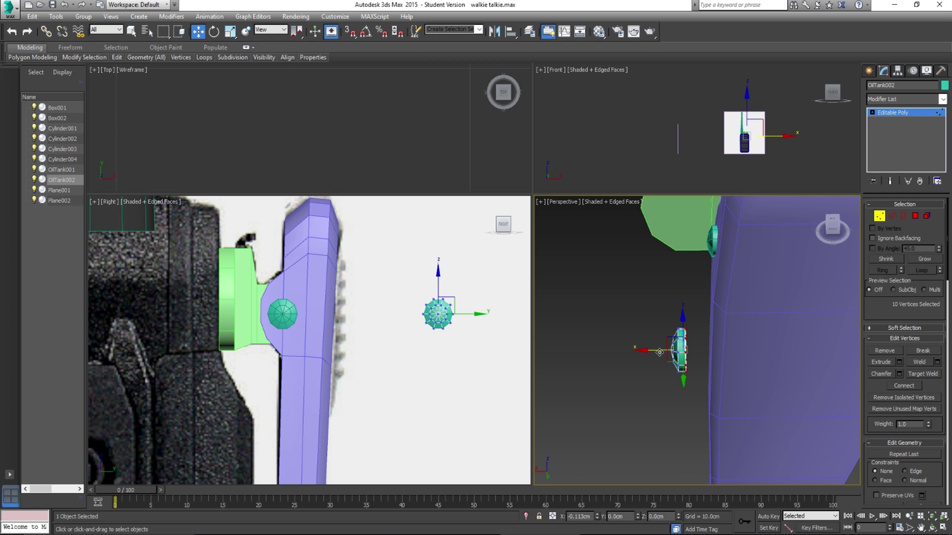
click(877, 217)
Step: Center the domed cap's pivot on the object
alt+middle_drag(714, 315, 738, 323)
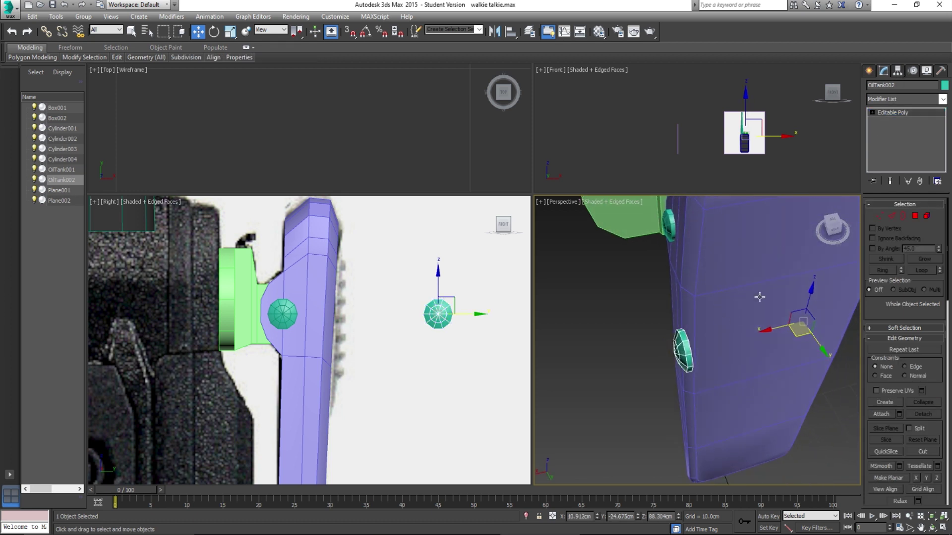
click(899, 72)
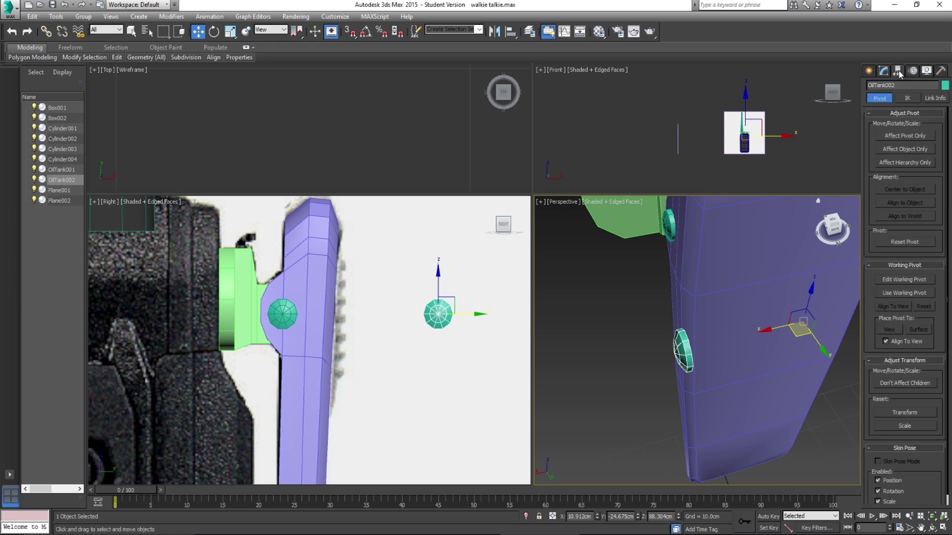
click(904, 137)
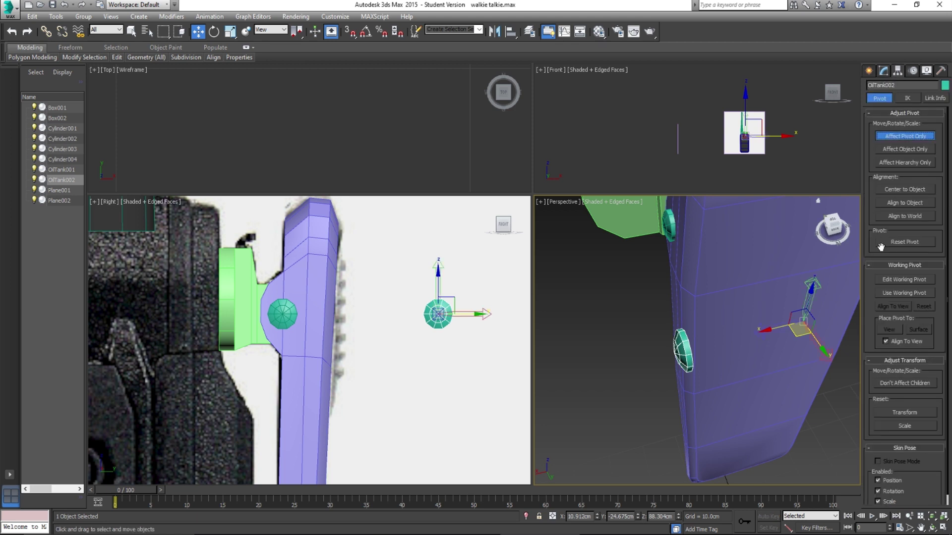
click(905, 191)
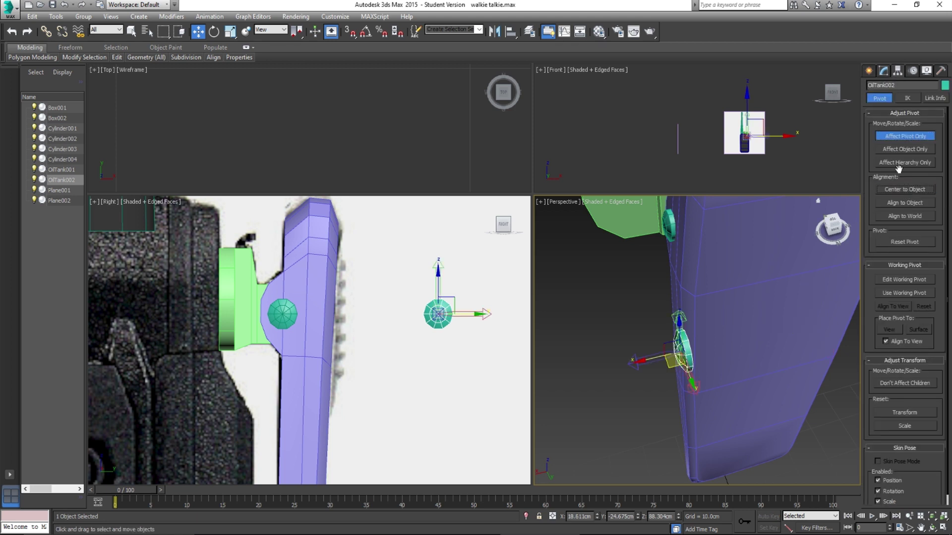
click(884, 72)
Step: Rotate the domed cap 90 degrees about the vertical axis using angle snap so its dome faces outward from the mount
key(e)
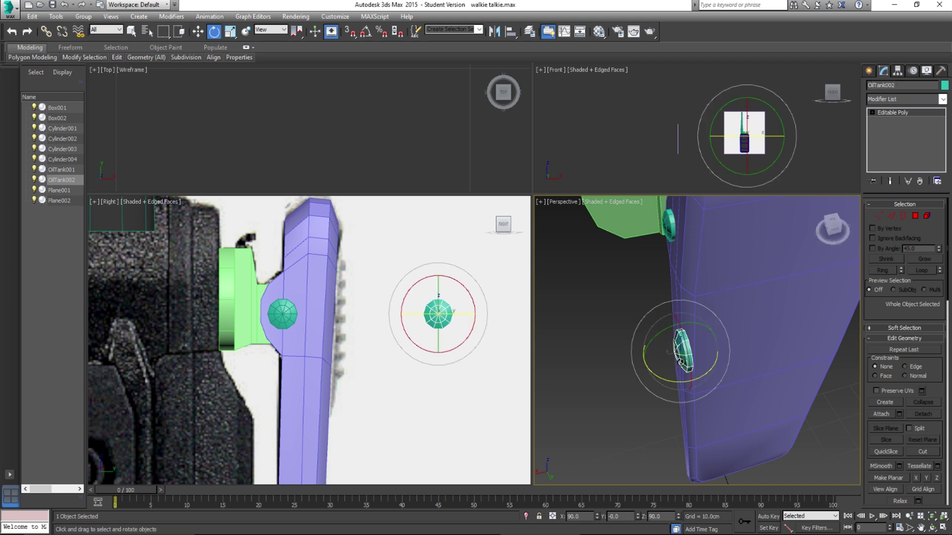
click(366, 34)
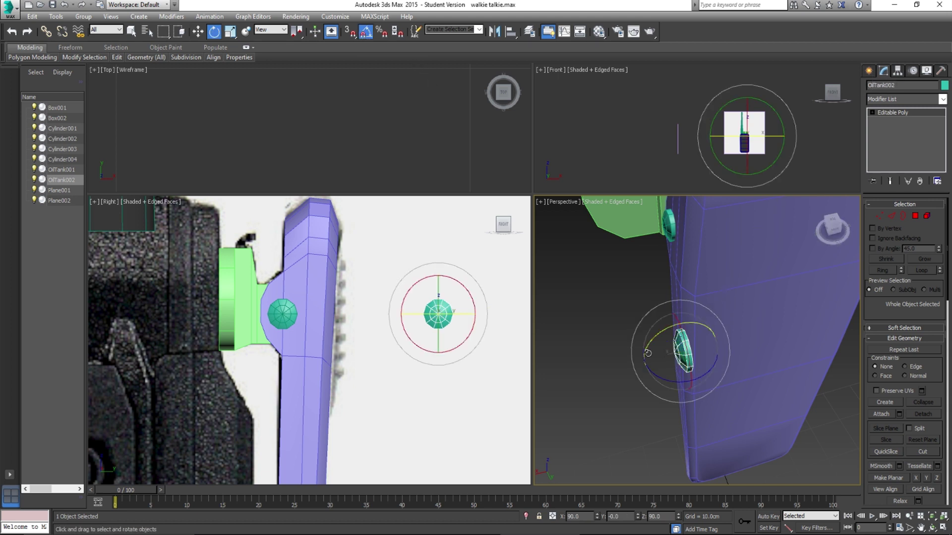
drag(656, 374, 700, 386)
alt+middle_drag(700, 386, 698, 341)
alt+middle_drag(686, 343, 699, 346)
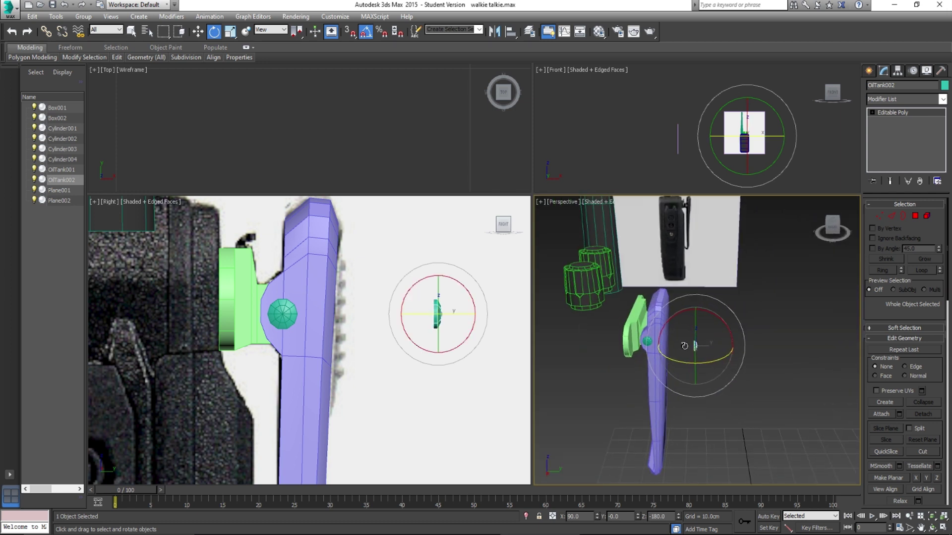
Step: Move the domed cap along Y onto the belt clip mount and scale it up uniformly to about 153 percent
key(w)
drag(713, 338, 649, 335)
alt+middle_drag(684, 340, 646, 339)
scroll(647, 342, up, 4)
key(r)
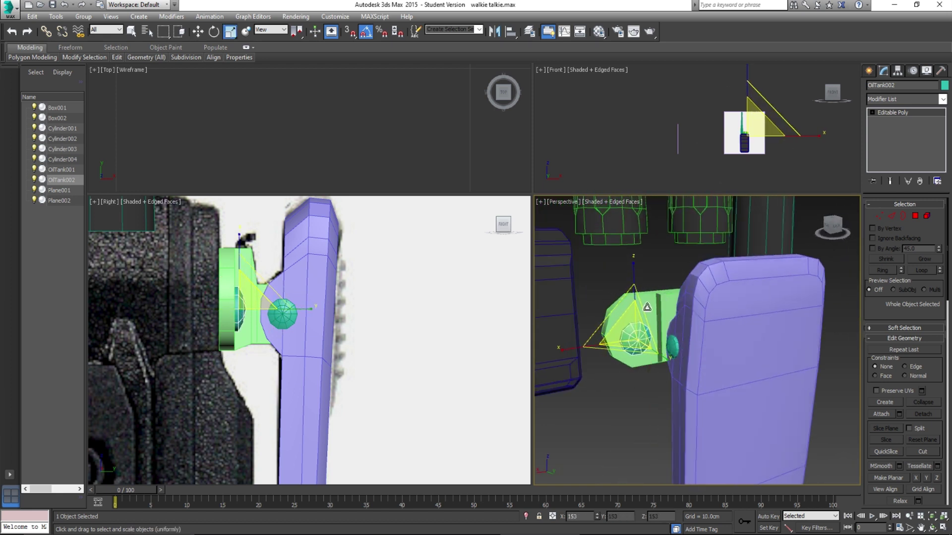
Step: Position the cap as a screw head centered on the exposed rounded end of the mount, seated against its face
key(w)
drag(635, 307, 635, 299)
alt+middle_drag(635, 299, 718, 312)
scroll(649, 328, up, 3)
drag(649, 333, 652, 333)
alt+middle_drag(714, 331, 641, 316)
drag(627, 299, 627, 296)
Step: Copy the screw head along X onto the opposite rounded end of the mount
scroll(678, 319, down, 5)
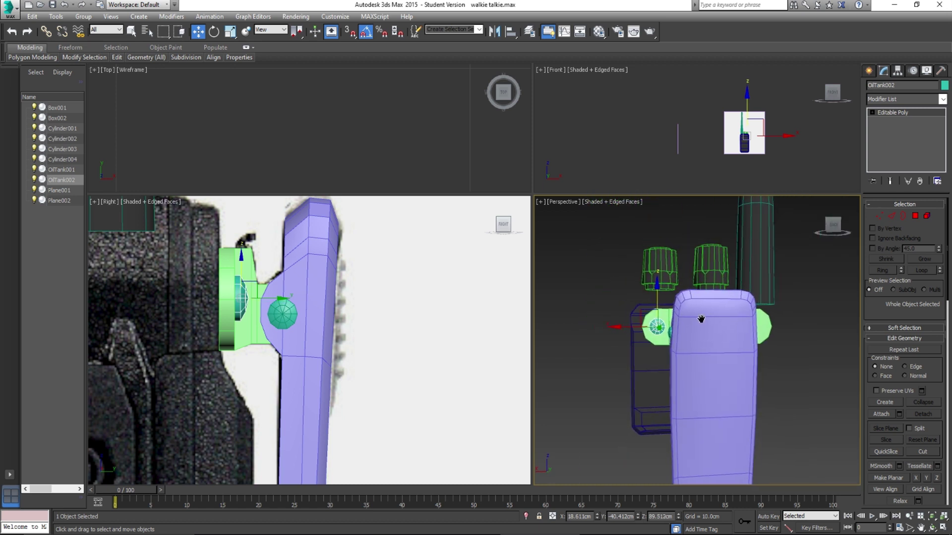
middle_drag(703, 320, 690, 318)
shift+drag(611, 325, 715, 325)
click(477, 317)
scroll(703, 329, up, 3)
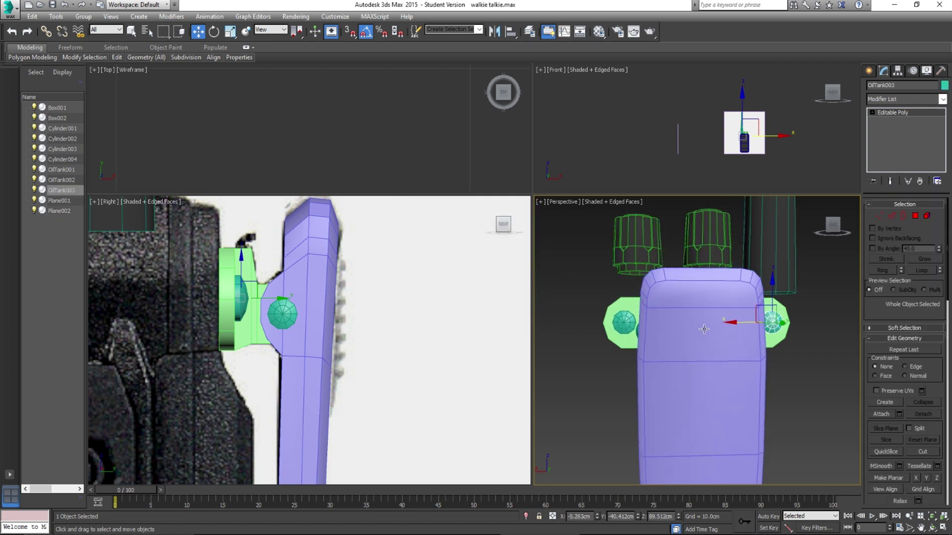
scroll(723, 330, up, 2)
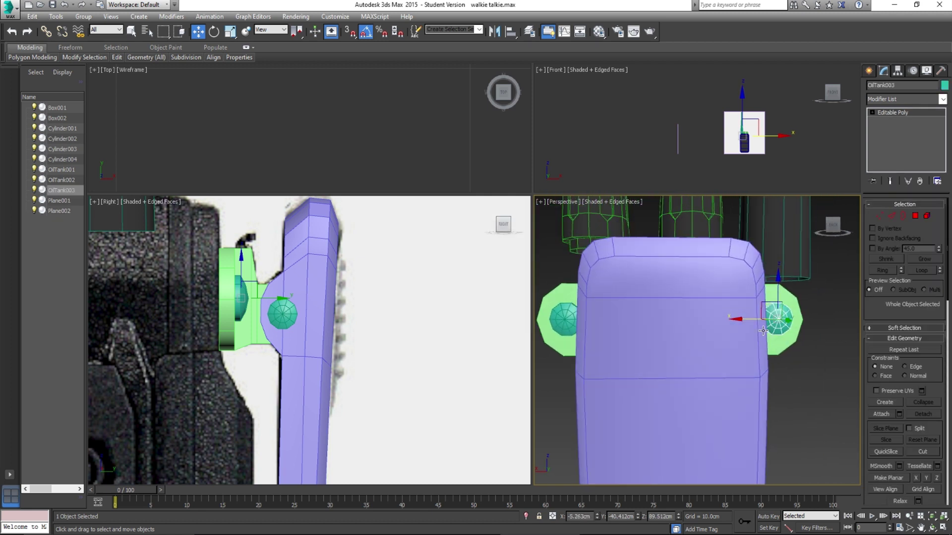
Step: Move the walkie-talkie body, Box001, along Y so its back meets the belt clip mount
scroll(763, 330, down, 8)
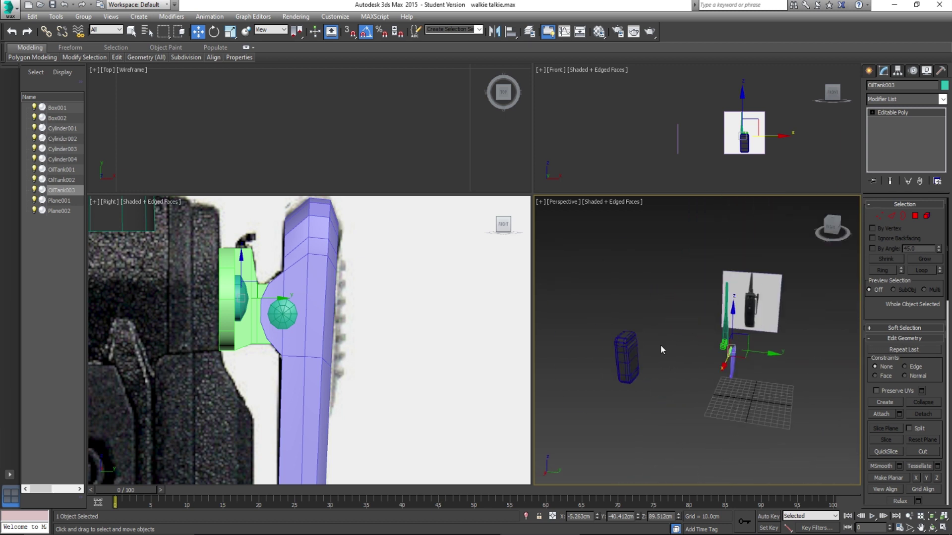
click(631, 346)
drag(659, 363, 754, 373)
middle_drag(280, 324, 300, 332)
scroll(300, 332, down, 6)
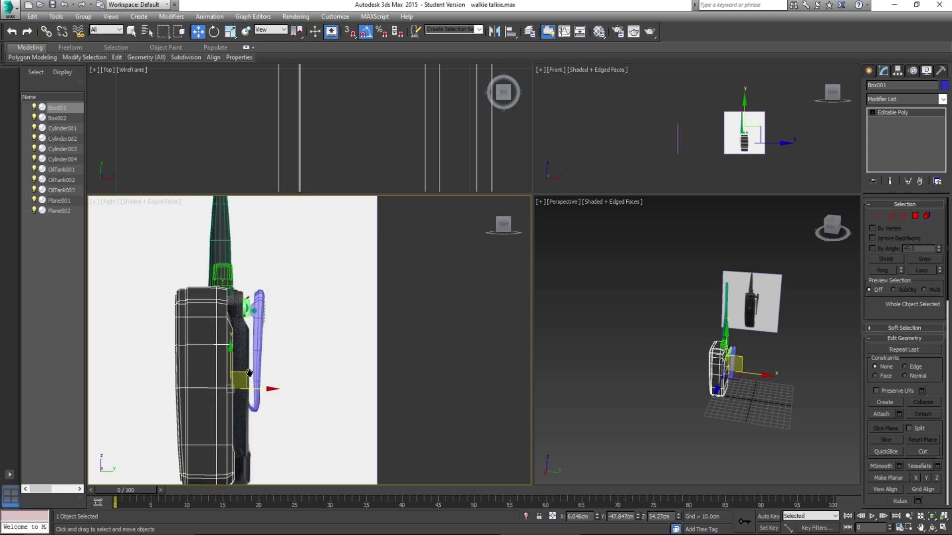
drag(245, 381, 276, 383)
Step: Push the 14 back vertices of the mount, Cylinder004, about 0.4 cm along Y into the walkie-talkie body
scroll(251, 203, up, 6)
click(194, 285)
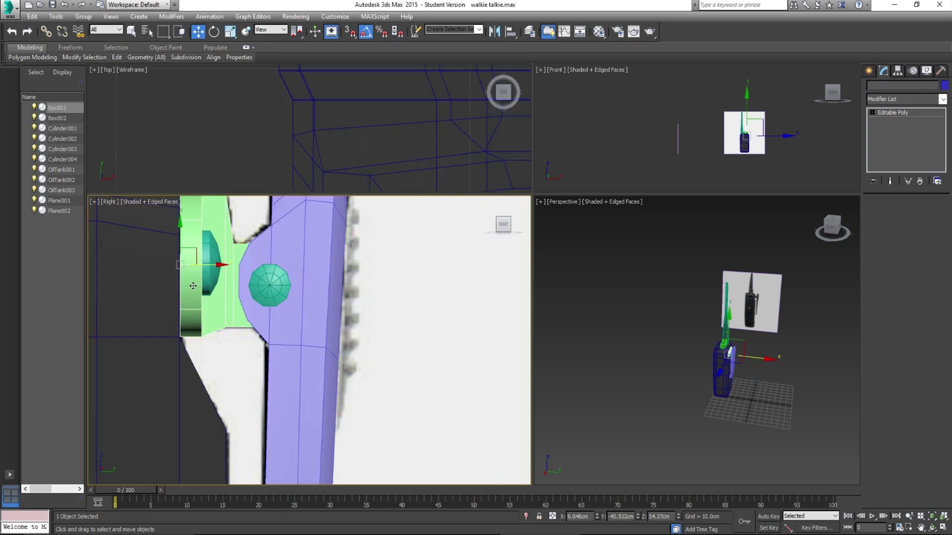
middle_drag(405, 226, 431, 288)
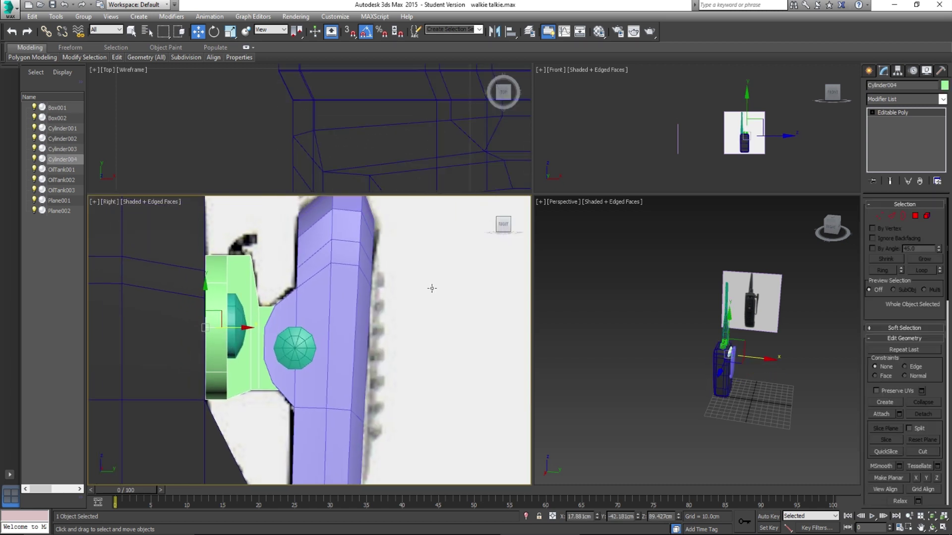
click(878, 217)
drag(208, 403, 209, 404)
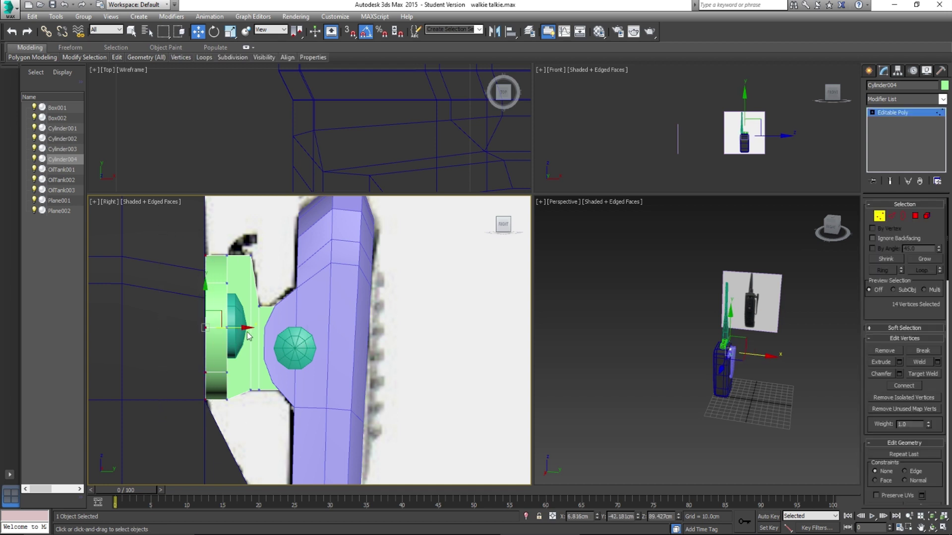
drag(240, 327, 233, 327)
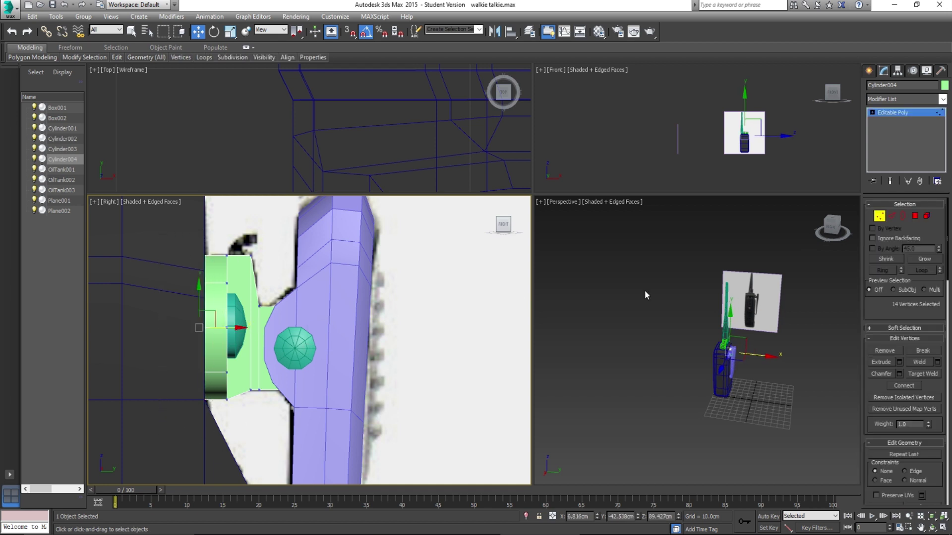
click(884, 217)
Step: Assign the dark 03 - Default material to the belt clip and its mount
alt+middle_drag(674, 343, 680, 341)
scroll(680, 341, up, 5)
alt+middle_drag(744, 347, 773, 337)
click(839, 396)
alt+middle_drag(803, 384, 675, 298)
click(688, 306)
scroll(678, 298, up, 2)
ctrl+click(671, 292)
key(m)
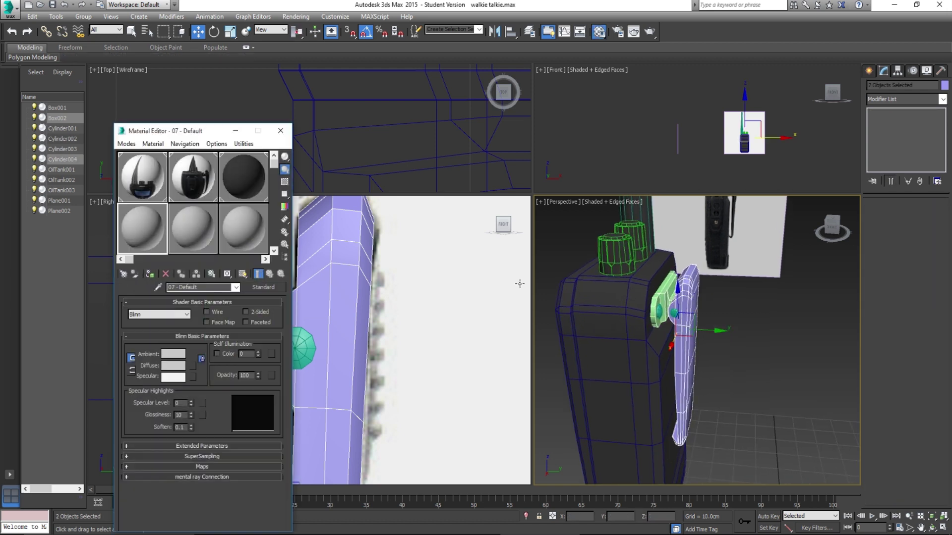
click(238, 177)
click(150, 273)
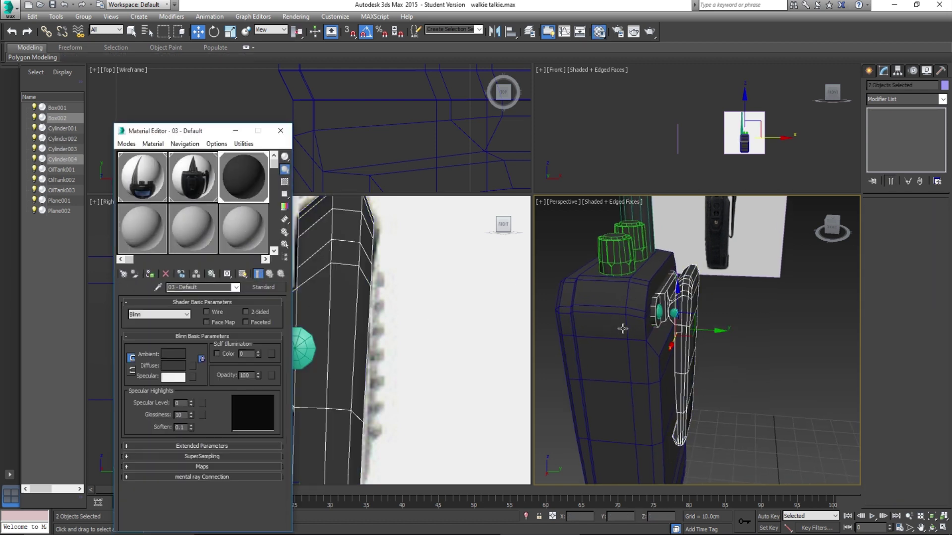
Step: Assign the light grey 07 - Default material to the hinge pin and both screw heads
click(659, 312)
ctrl+click(673, 313)
mouse_move(673, 313)
alt+middle_down()
mouse_move(644, 303)
mouse_move(673, 324)
alt+middle_up()
scroll(685, 332, up, 2)
ctrl+click(716, 330)
click(157, 233)
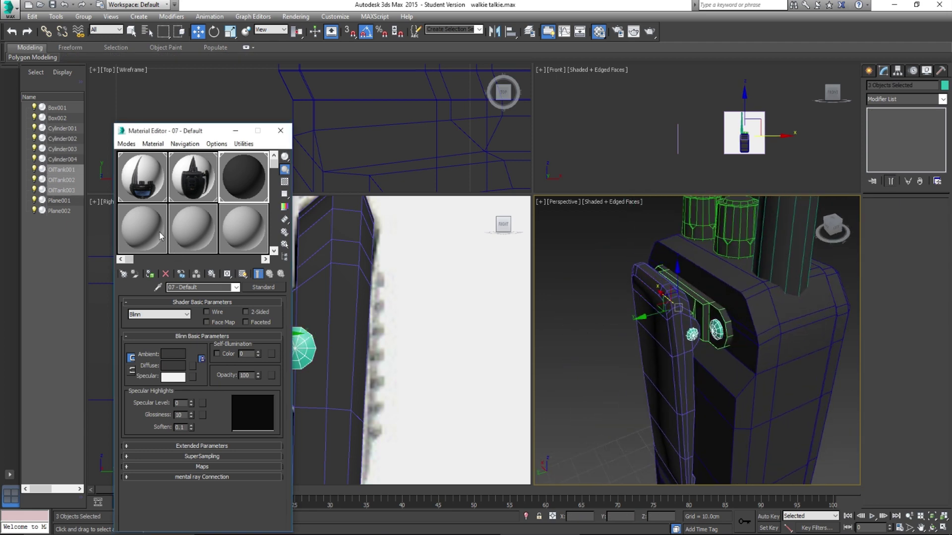
click(150, 274)
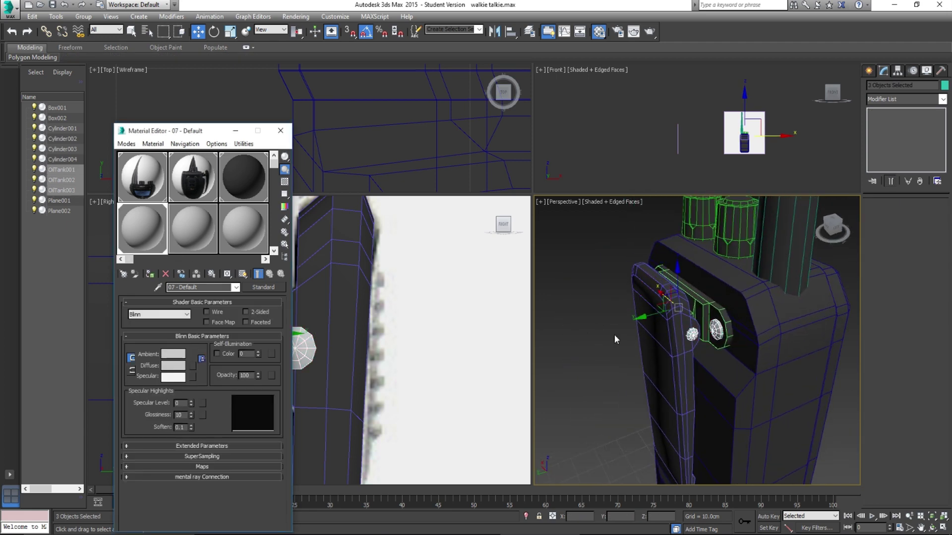
Step: Clear the selection and compare the shaded clip hinge with the side1.jpg reference photo
click(590, 297)
alt+middle_drag(590, 298, 670, 358)
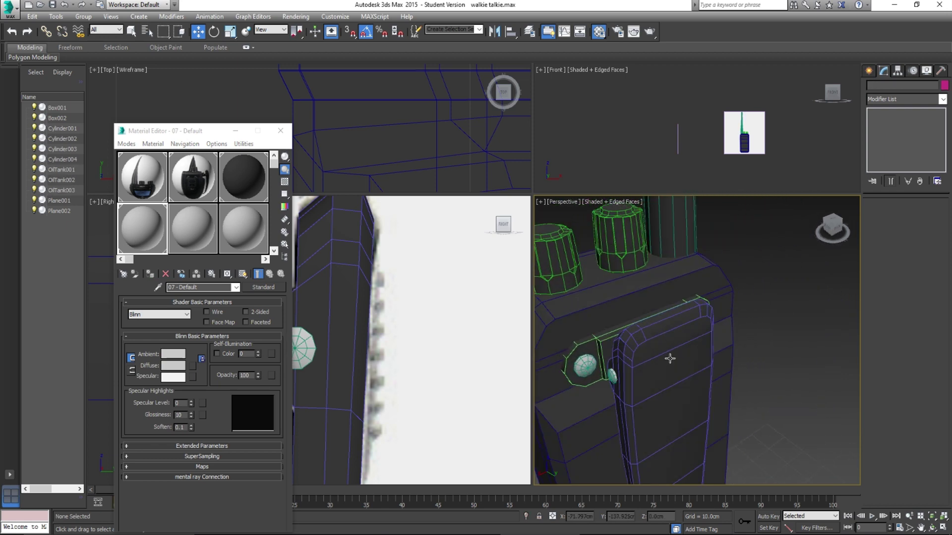
key(alt+Tab)
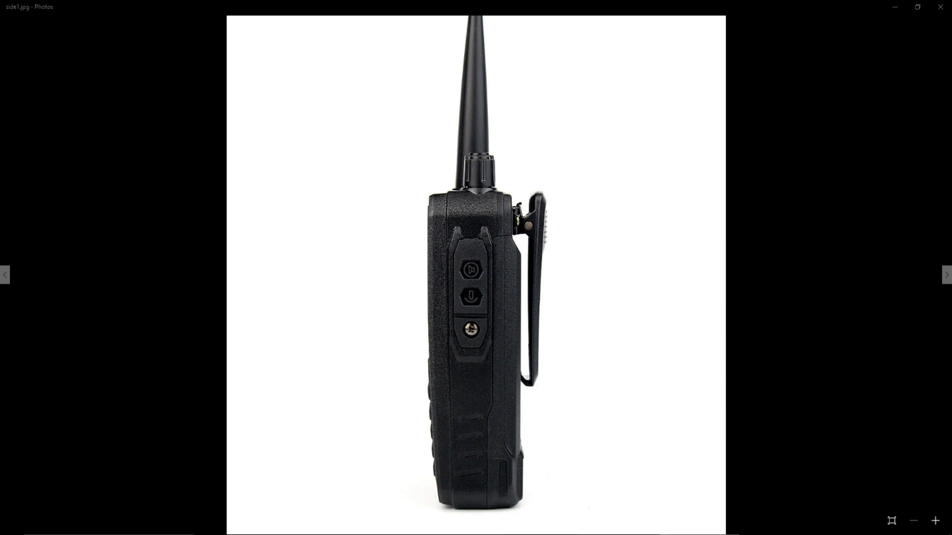
key(alt+Tab)
Step: Turn off the edged faces display in the Perspective view and inspect the model from the back and front
alt+middle_drag(643, 361, 680, 342)
mouse_move(676, 385)
alt+middle_down()
mouse_move(667, 386)
mouse_move(693, 379)
mouse_move(605, 383)
mouse_move(673, 357)
mouse_move(691, 376)
mouse_move(707, 331)
mouse_move(695, 334)
alt+middle_up()
key(F4)
key(F4)
mouse_move(769, 378)
alt+middle_down()
mouse_move(663, 399)
mouse_move(694, 388)
mouse_move(674, 376)
mouse_move(641, 411)
mouse_move(663, 418)
mouse_move(618, 375)
mouse_move(627, 380)
mouse_move(606, 386)
mouse_move(698, 376)
mouse_move(695, 391)
mouse_move(624, 395)
mouse_move(641, 393)
mouse_move(676, 317)
alt+middle_up()
key(F4)
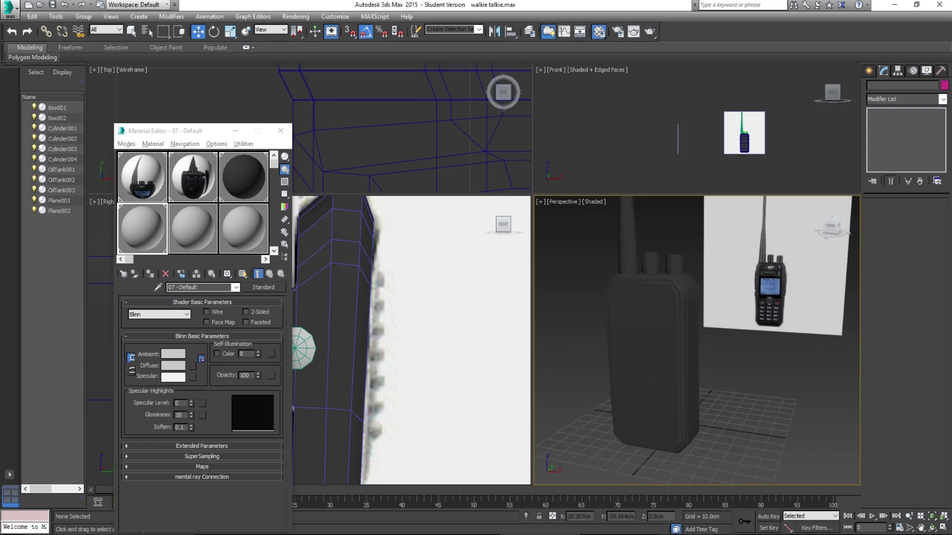
Step: Check the side1.jpg reference photo again and save the walkie talkie scene
key(alt+Tab)
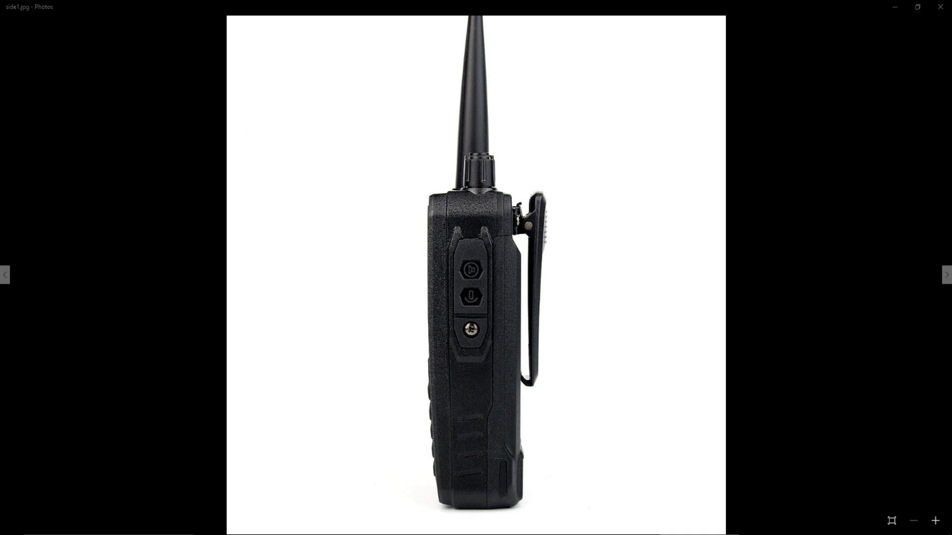
key(alt+Tab)
click(53, 5)
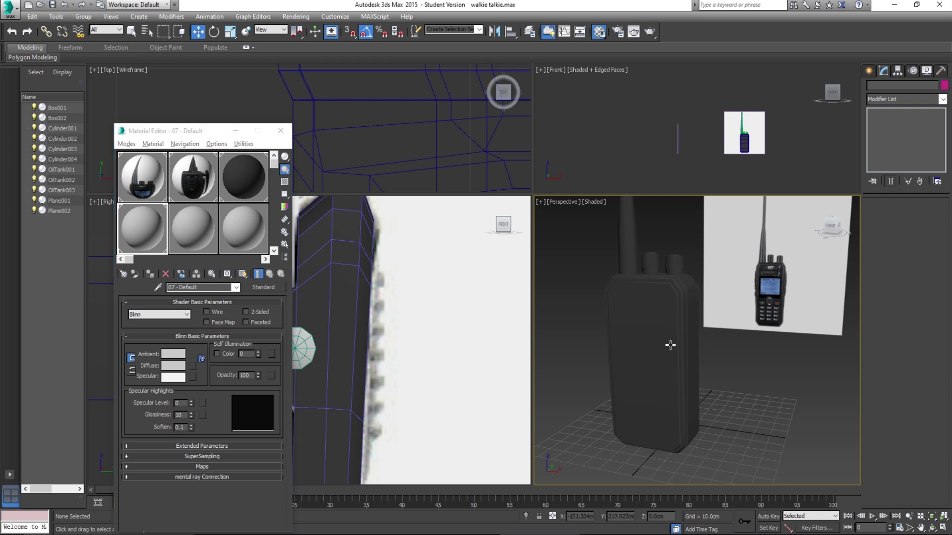